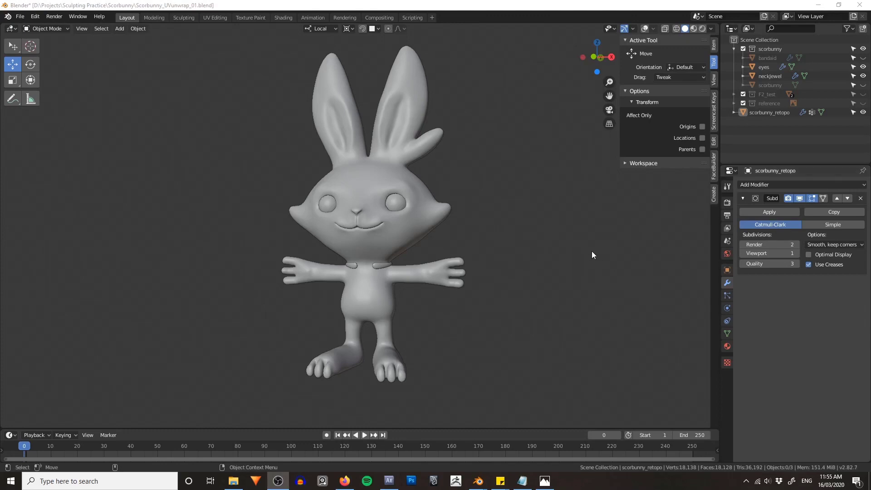
- Turn on the viewport overlays to show the wireframe over the character model
left_click(644, 28)
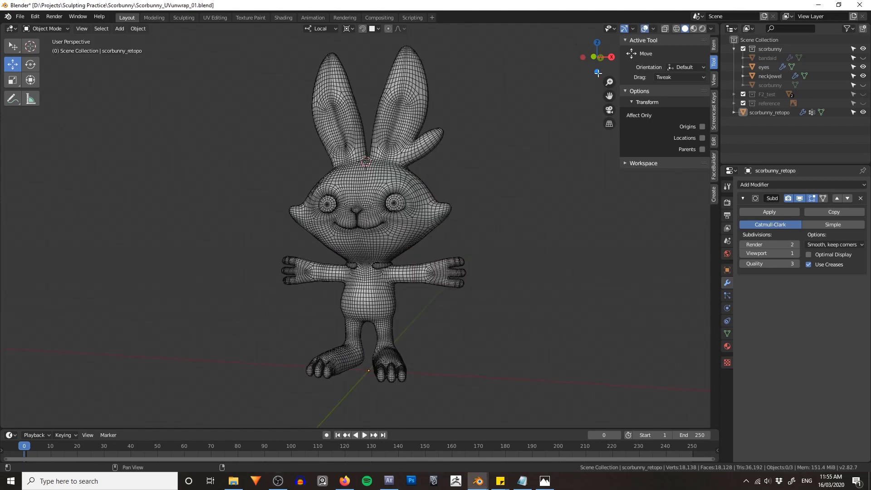
scroll(541, 227, "up", 3)
middle_click_drag(480, 215, 438, 183)
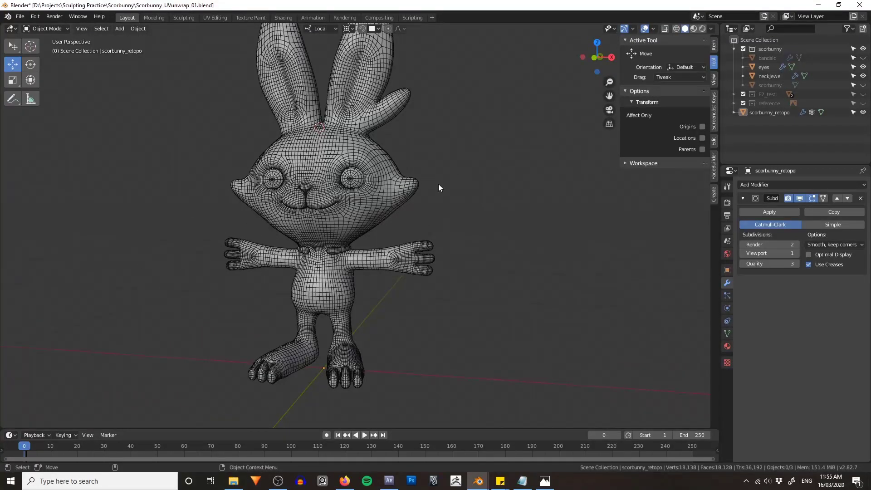
middle_click_drag(441, 179, 459, 143)
- Switch to the Photos window with front.png, examine the character's colour areas against the model, and minimize it again
left_click(544, 481)
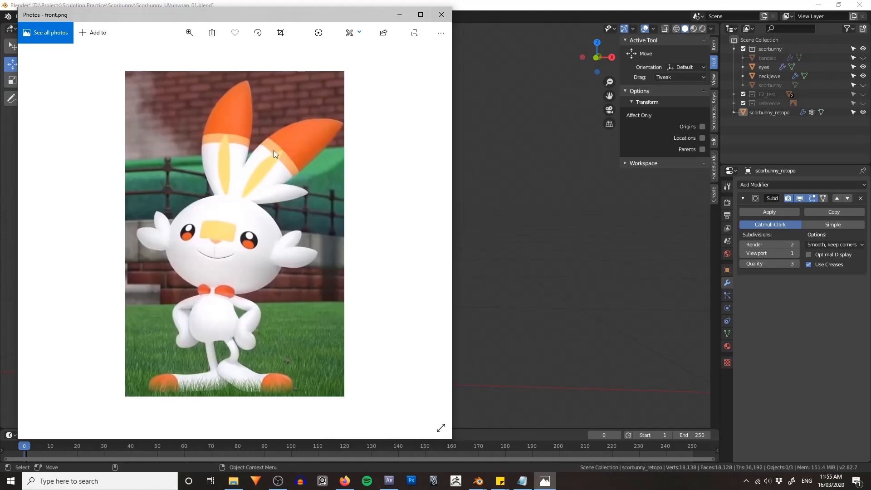
left_click_drag(245, 15, 612, 32)
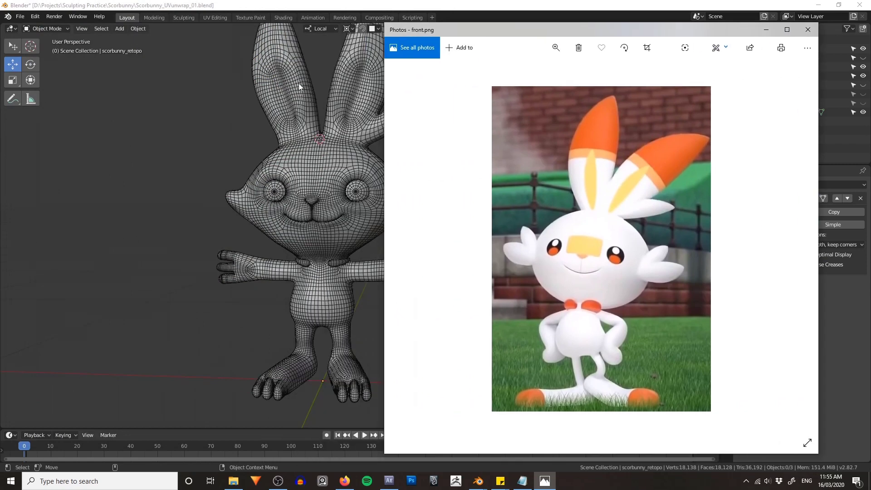
left_click_drag(497, 32, 220, 19)
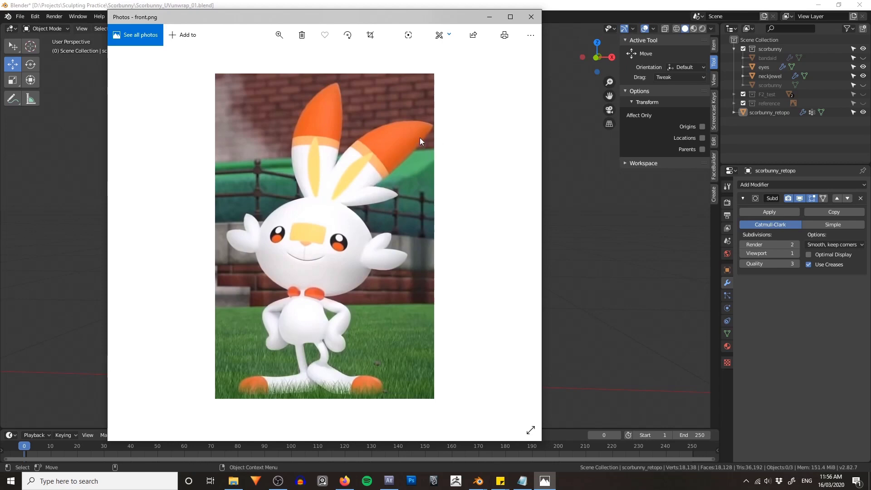
left_click(489, 18)
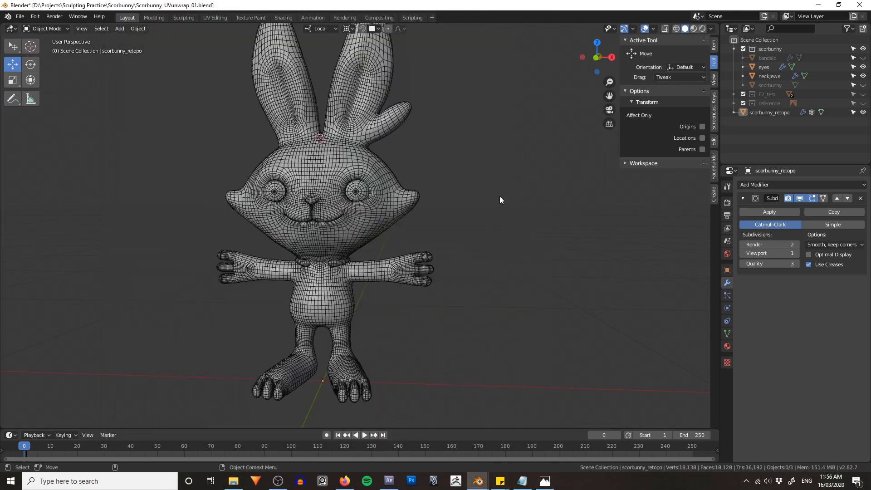
- Select the scorbunny_retopo mesh and enter Edit Mode
left_click(394, 208)
middle_click_drag(494, 208, 445, 200)
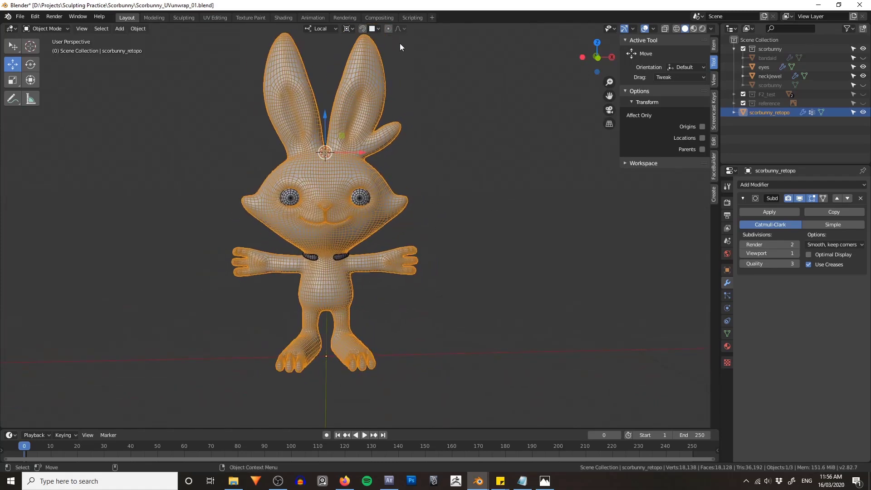
middle_click_drag(251, 273, 363, 227)
key("Tab")
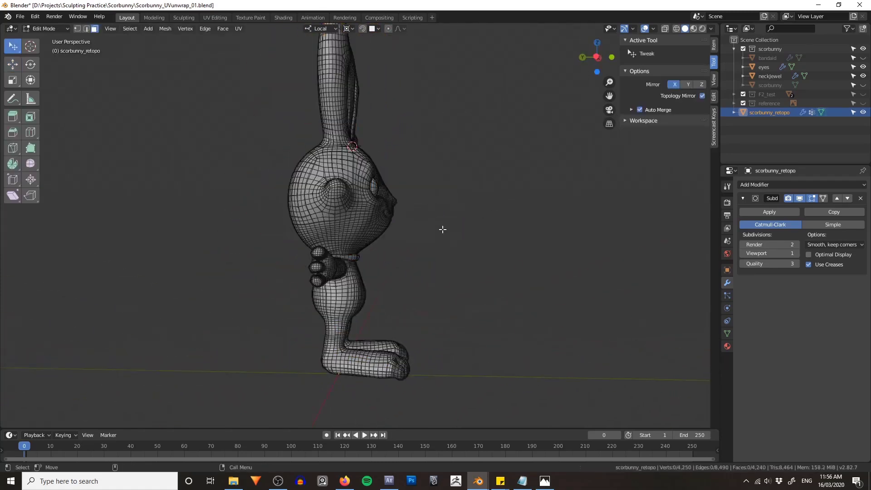
- Select the vertical edge loop that runs around the sides of the head, ears, arms and legs
scroll(414, 225, "up", 5)
left_click(320, 225, "alt")
middle_click_drag(419, 214, 348, 214)
scroll(348, 214, "down", 3)
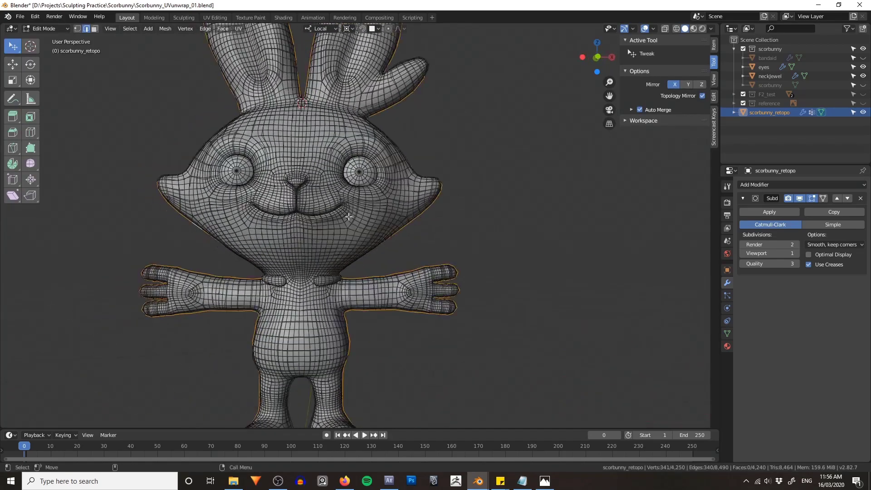
middle_click_drag(454, 218, 408, 237)
scroll(408, 236, "up", 2)
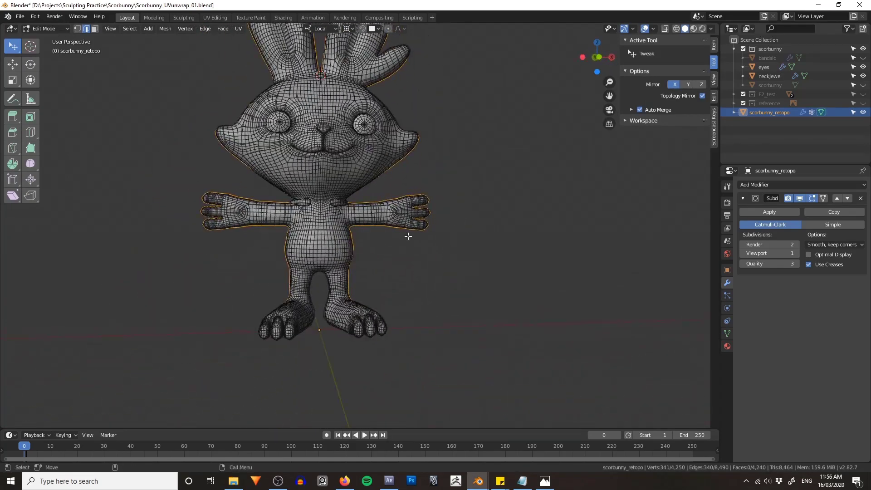
middle_click_drag(339, 287, 517, 211)
scroll(482, 211, "down", 2)
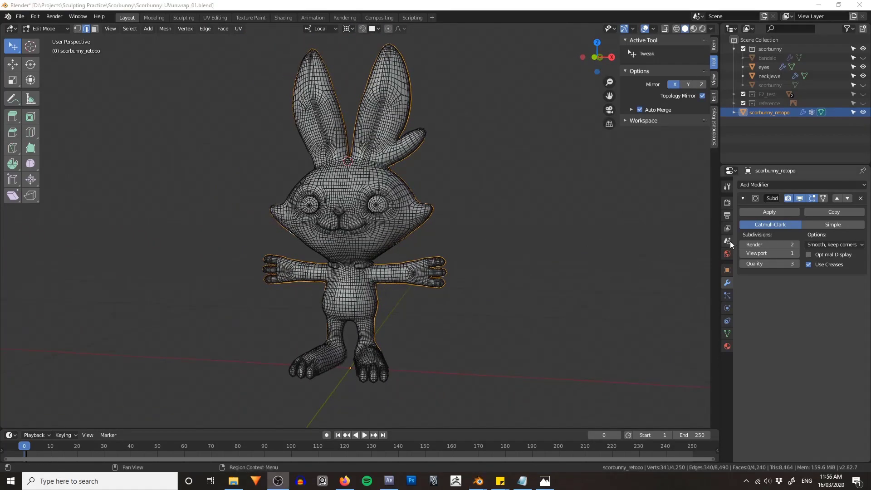
- Disable the viewport display of the Subdivision Surface modifier on scorbunny_retopo
left_click(799, 198)
middle_click_drag(453, 200, 528, 192)
right_click_drag(529, 193, 495, 216, "alt")
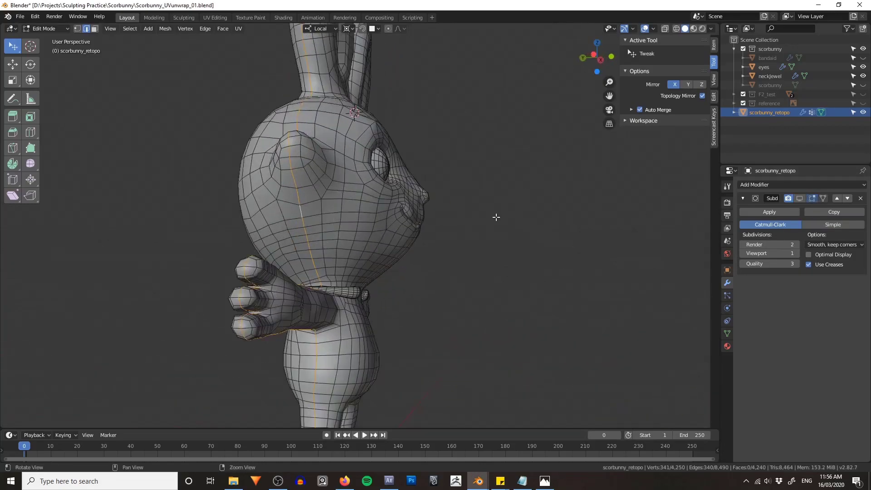
left_click_drag(496, 216, 458, 257, "alt")
middle_click_drag(457, 257, 435, 180, "alt")
- Split the 3D viewport into two areas and change the new area into a UV Editor
left_click_drag(2, 27, 301, 136)
left_click(12, 28)
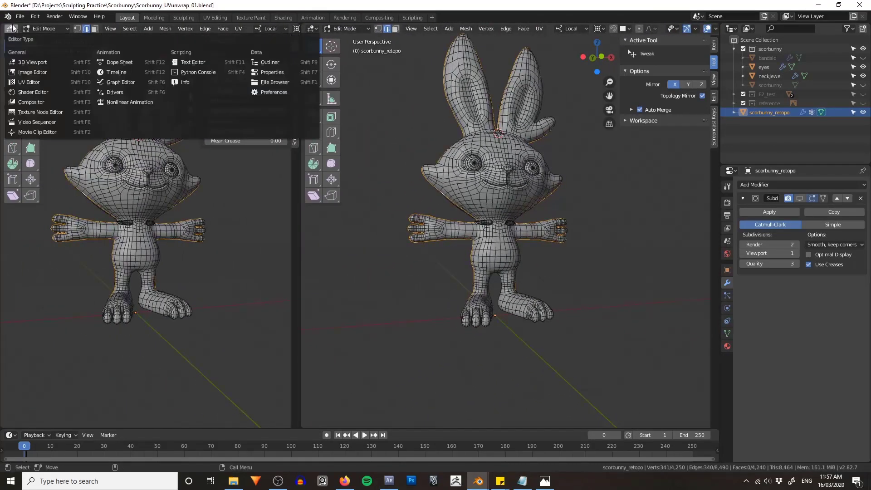
left_click(28, 82)
- Set the 3D viewport to the front view with wireframe shading, framed on the legs and feet
scroll(171, 189, "up", 2)
middle_click_drag(449, 177, 458, 269)
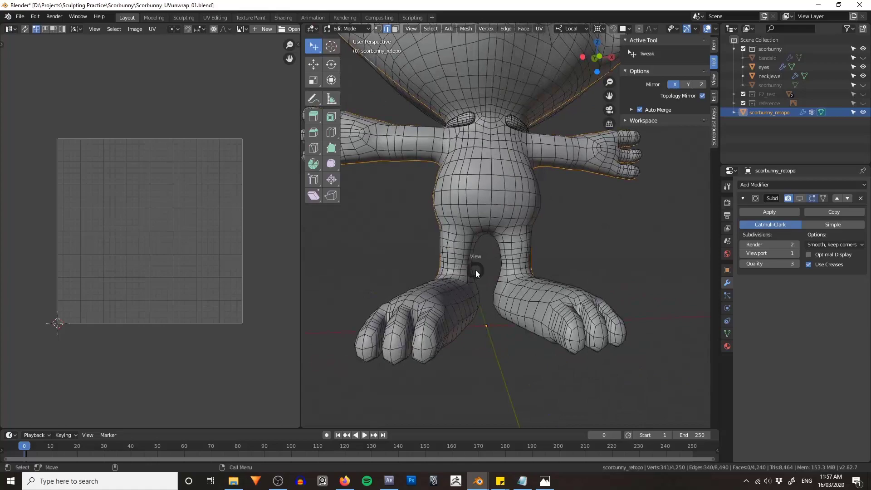
key("Escape")
scroll(458, 236, "down", 5)
middle_click_drag(417, 250, 397, 227)
key("grave")
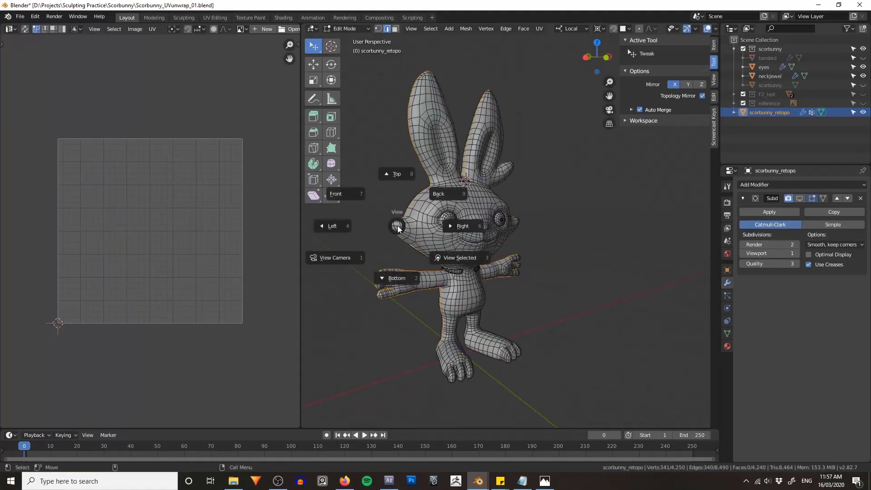
left_click(345, 194)
key("z")
left_click(371, 254)
scroll(503, 325, "up", 4)
middle_click_drag(503, 324, 494, 266, "shift")
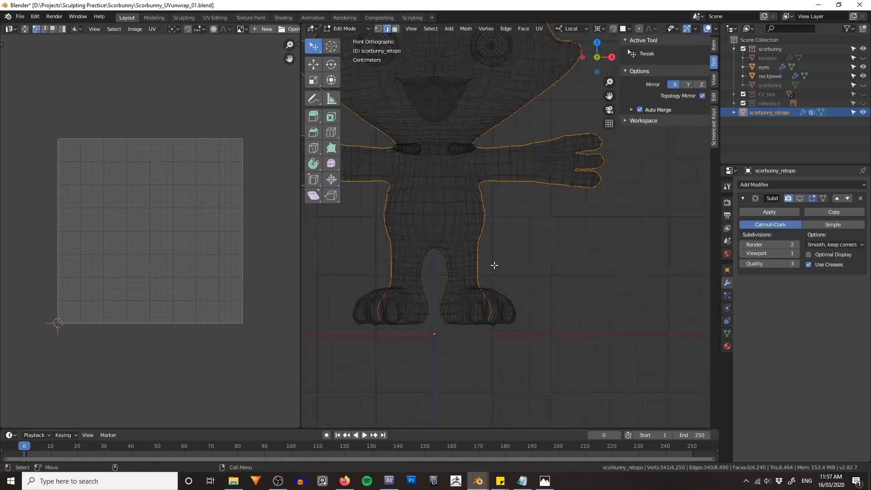
scroll(494, 265, "up", 3)
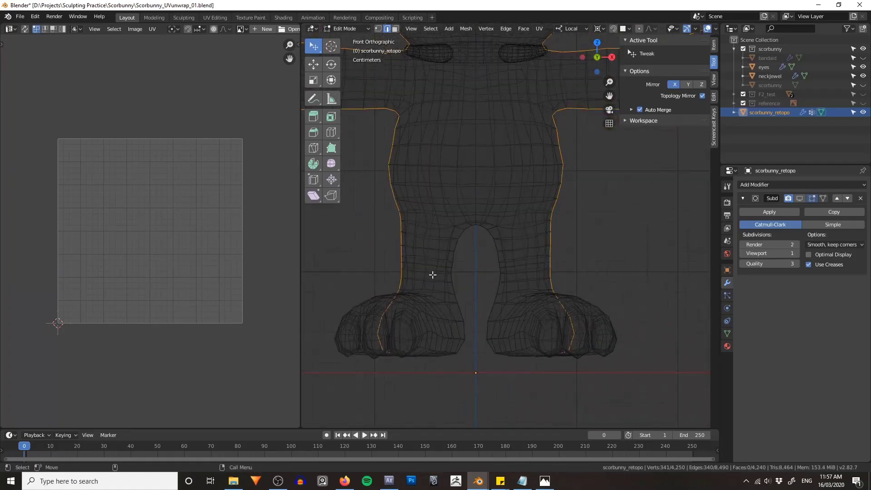
middle_click_drag(432, 274, 435, 254, "shift")
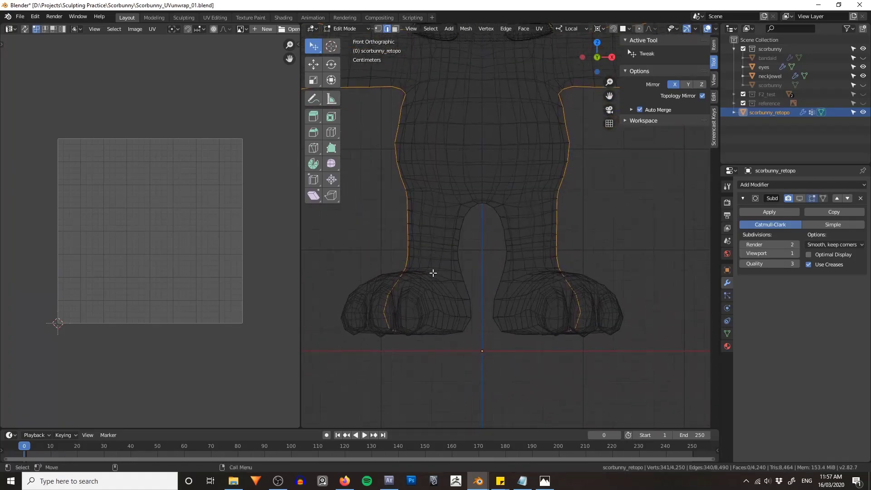
mouse_move(423, 207)
right_mouse_down("ctrl")
mouse_move(354, 355)
mouse_move(663, 350)
mouse_move(643, 230)
mouse_move(590, 204)
right_mouse_up("ctrl")
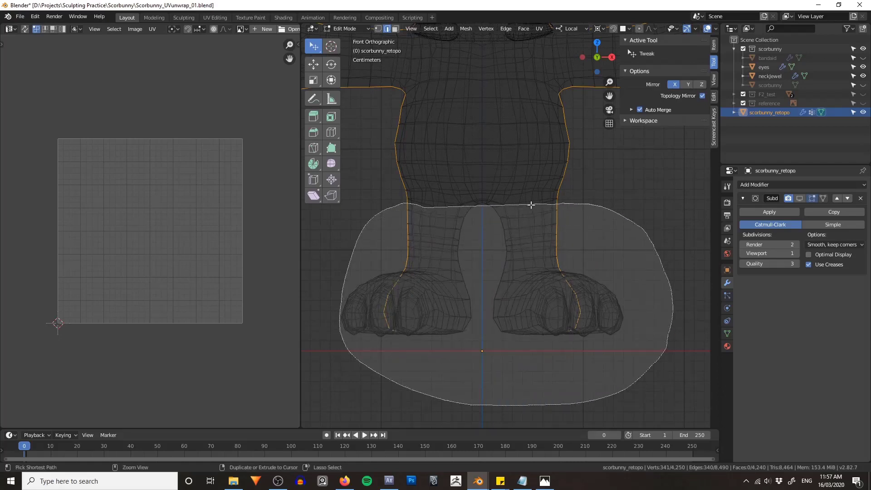
right_click_drag(531, 205, 528, 220, "ctrl")
key("ctrl+z")
- Lasso-deselect the part of the side edge loop that runs down both legs and feet below the hips
mouse_move(578, 203)
right_mouse_down("ctrl")
mouse_move(543, 201)
mouse_move(327, 264)
mouse_move(571, 408)
right_mouse_up("ctrl")
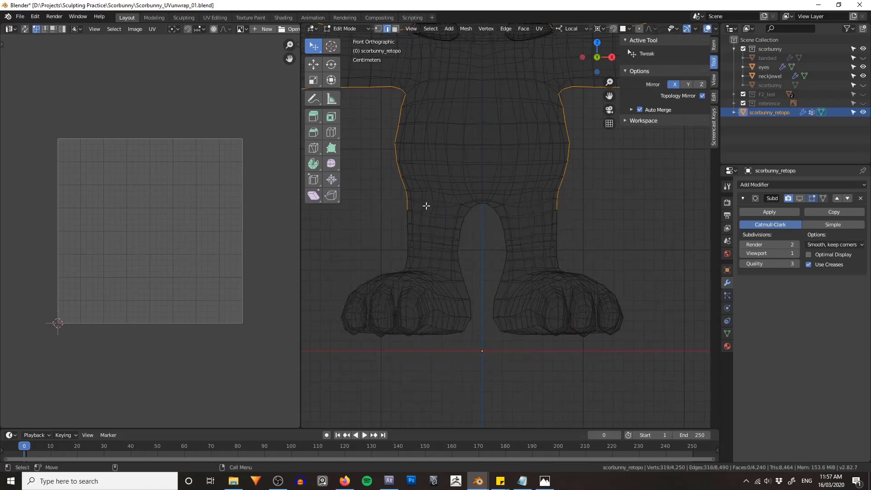
mouse_move(426, 201)
right_mouse_down("ctrl+shift")
mouse_move(363, 216)
mouse_move(408, 220)
right_mouse_up("ctrl+shift")
right_click_drag(569, 203, 613, 208, "ctrl+shift")
middle_click_drag(564, 202, 558, 216, "shift")
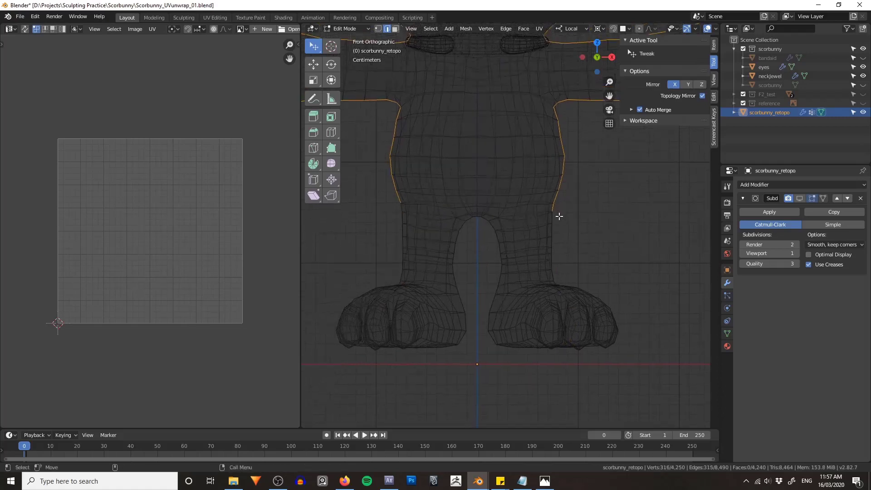
right_click_drag(567, 211, 584, 234, "ctrl+shift")
- Return to solid shading, mark the selected side edge loop as a seam, and clear the selection
middle_click_drag(503, 190, 509, 280, "shift")
scroll(522, 261, "down", 2)
middle_click_drag(533, 245, 533, 334, "shift")
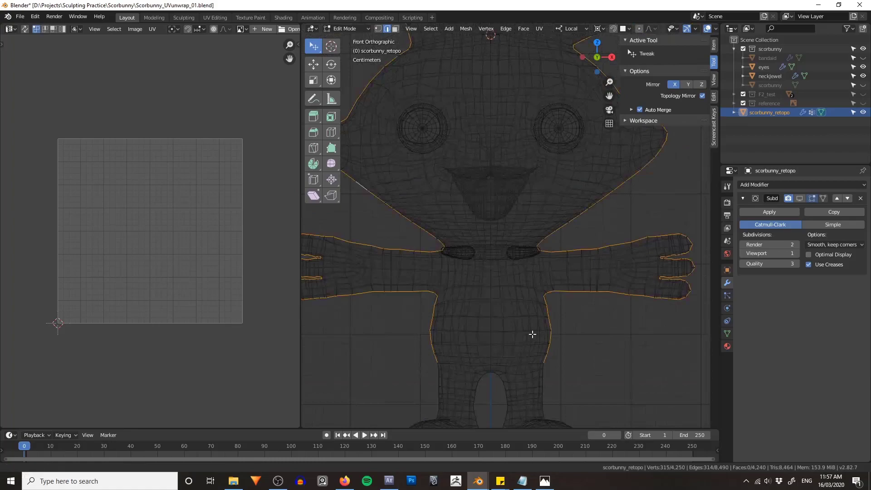
mouse_move(511, 159)
middle_mouse_down("shift")
mouse_move(526, 274)
mouse_move(514, 276)
mouse_move(553, 267)
middle_mouse_up("shift")
key("z")
left_click(598, 267)
middle_click_drag(553, 318, 552, 228, "shift")
scroll(552, 228, "up", 2)
middle_click_drag(458, 254, 601, 248)
key("ctrl+e")
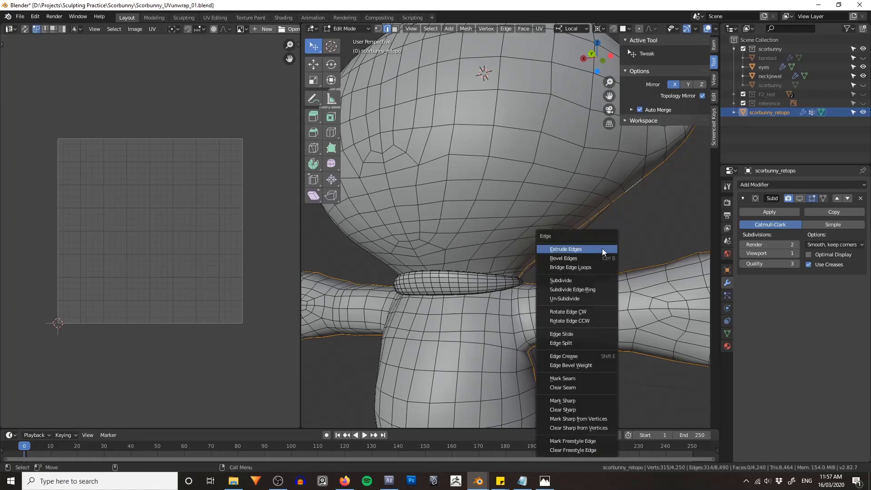
left_click(576, 379)
scroll(591, 254, "down", 5)
middle_click_drag(591, 255, 435, 311)
key("alt+a")
- Mark a seam on the edge loop around the upper part of each leg
scroll(436, 311, "up", 5)
scroll(436, 276, "up", 3)
middle_click_drag(436, 275, 456, 284)
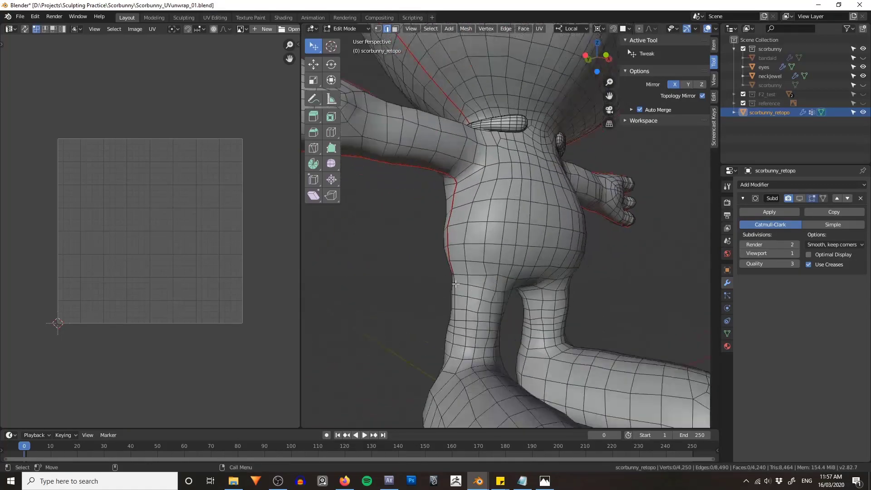
left_click(491, 274, "alt")
middle_click_drag(562, 286, 467, 253)
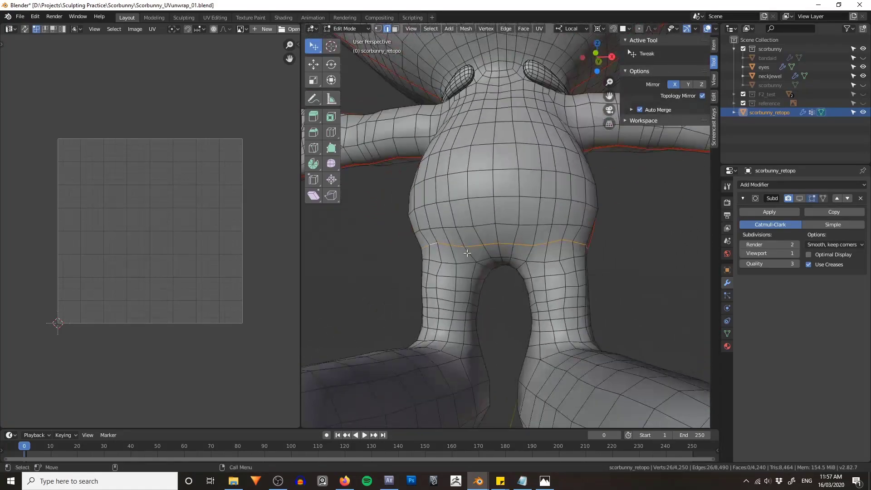
left_click(501, 301)
left_click(478, 278, "alt")
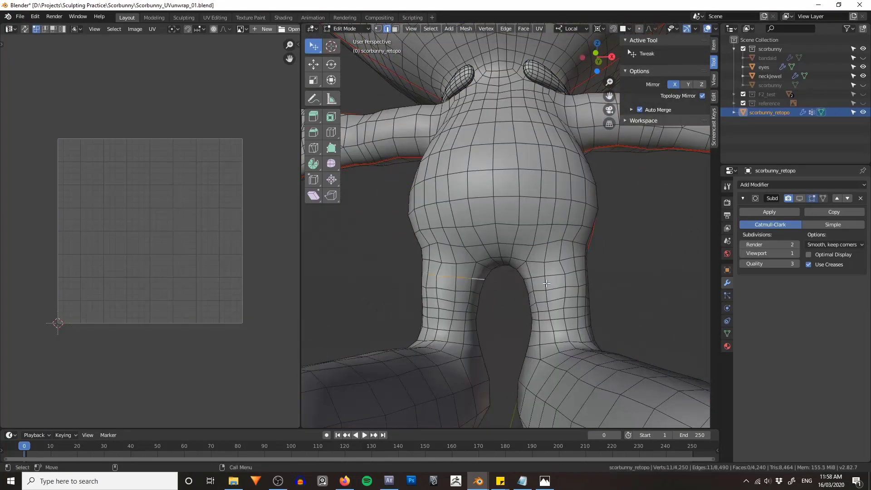
right_click(539, 277)
left_click(539, 277)
middle_click_drag(539, 277, 495, 248)
left_click(605, 231)
right_click(417, 233)
left_click(416, 233)
key("alt+a")
- Select the edge loops around both shoulders where the arms join the body and mark them as seams
middle_click_drag(494, 154, 530, 281, "shift")
left_click(527, 277, "alt")
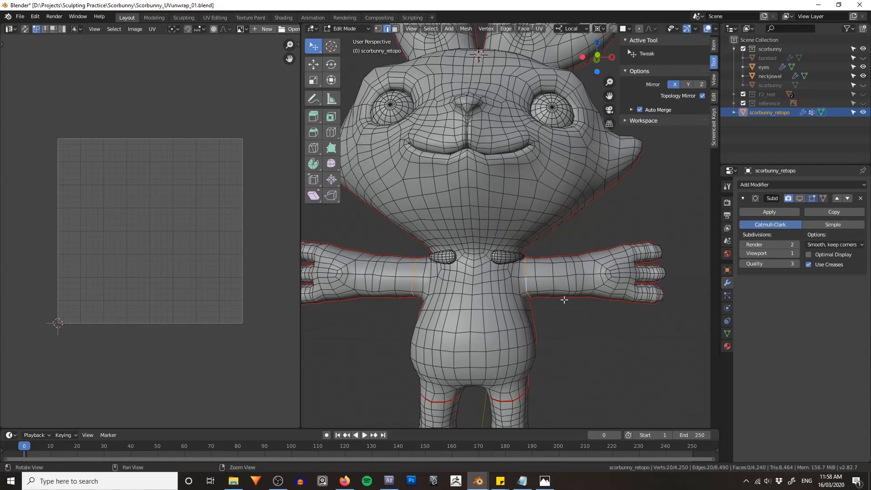
left_click_drag(564, 300, 546, 303, "alt")
left_click(578, 337)
key("a")
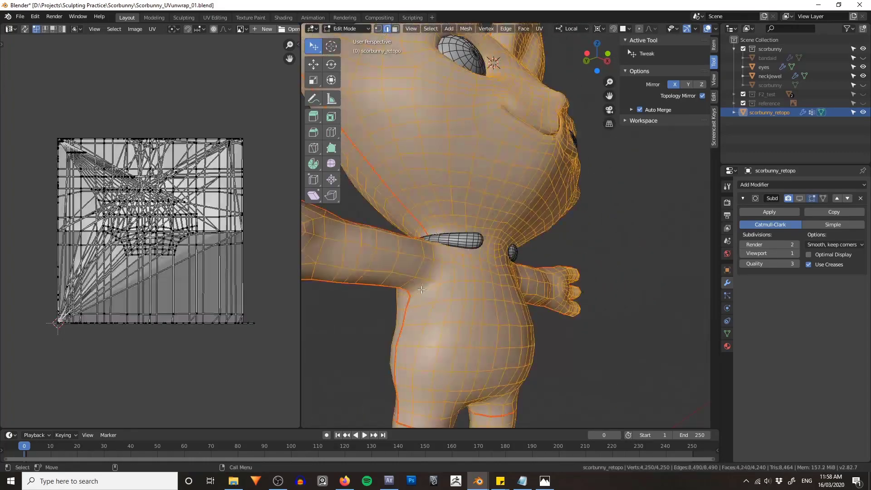
left_click(422, 289, "alt")
middle_click_drag(421, 290, 514, 318)
left_click(526, 285, "alt+shift")
right_click(514, 318)
left_click(514, 318)
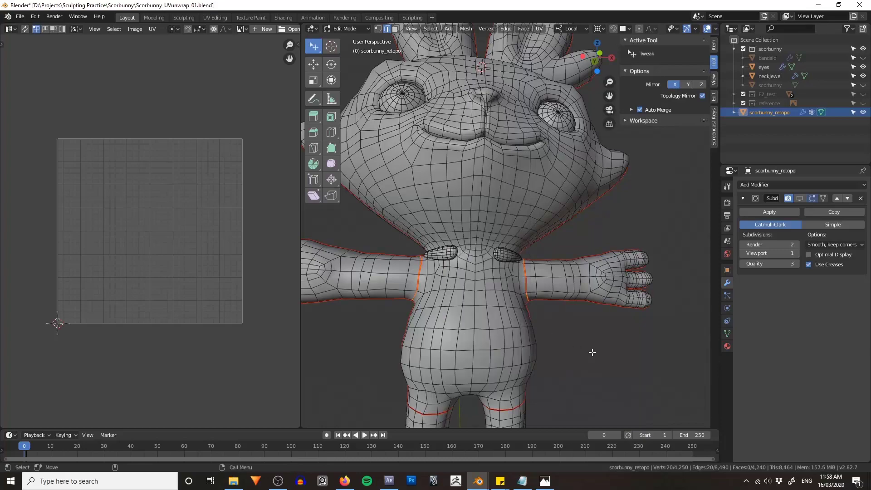
left_click(592, 352)
- Mark a seam on the edge loops around the base of both ears and clear the selection
left_click_drag(512, 202, 522, 269, "alt")
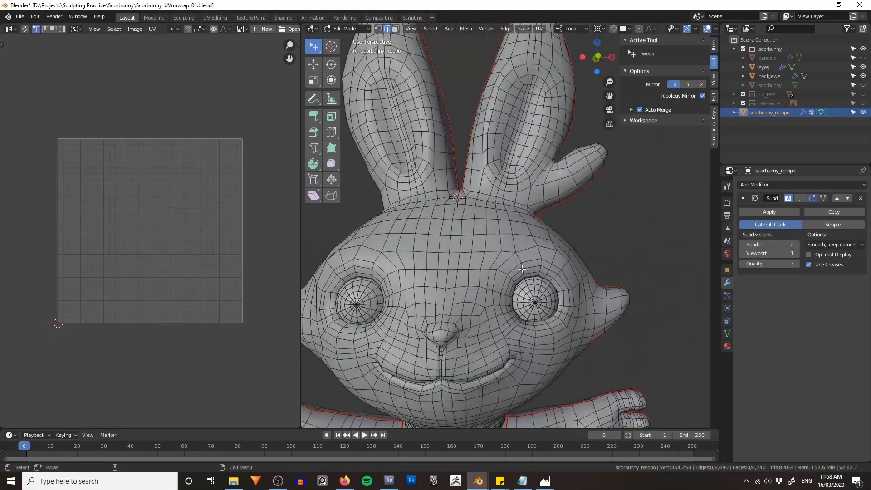
middle_click_drag(522, 269, 537, 238)
left_click(553, 283, "alt")
right_click(537, 239)
left_click(537, 238)
key("alt+a")
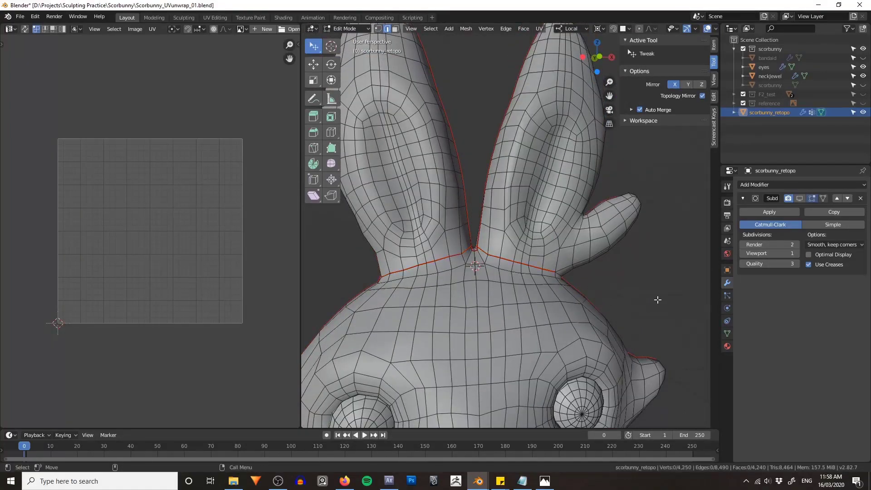
- Select the edge loop around the mouth opening, mark it as a seam, and clear the selection
scroll(657, 299, "down", 7)
middle_click_drag(563, 270, 564, 197, "shift")
scroll(533, 224, "up", 4)
middle_click_drag(544, 141, 547, 205, "shift")
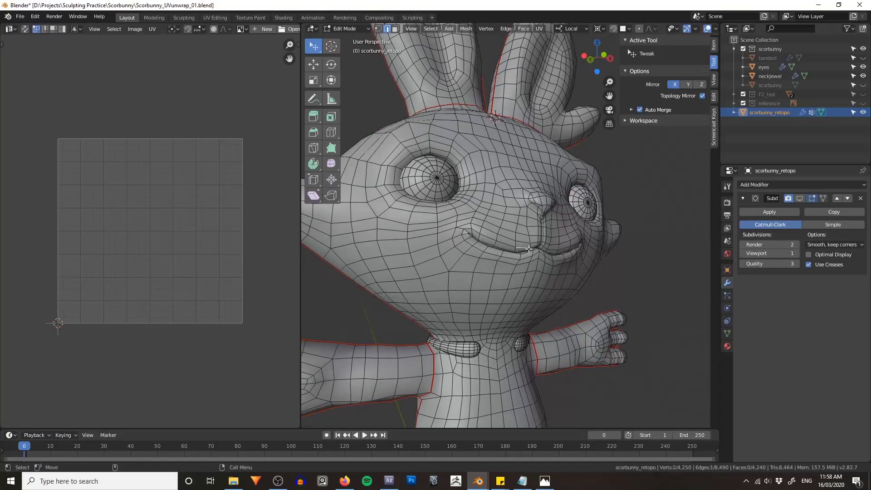
key("KP_Decimal")
mouse_move(496, 237)
middle_mouse_down()
mouse_move(548, 237)
mouse_move(540, 234)
mouse_move(576, 245)
mouse_move(565, 234)
mouse_move(574, 241)
mouse_move(494, 234)
middle_mouse_up()
key("a")
key("a")
middle_click_drag(563, 227, 564, 217)
left_click(535, 263, "alt")
middle_click_drag(535, 262, 494, 150)
middle_click_drag(490, 208, 536, 200)
right_click(547, 217)
left_click(549, 220)
key("alt+a")
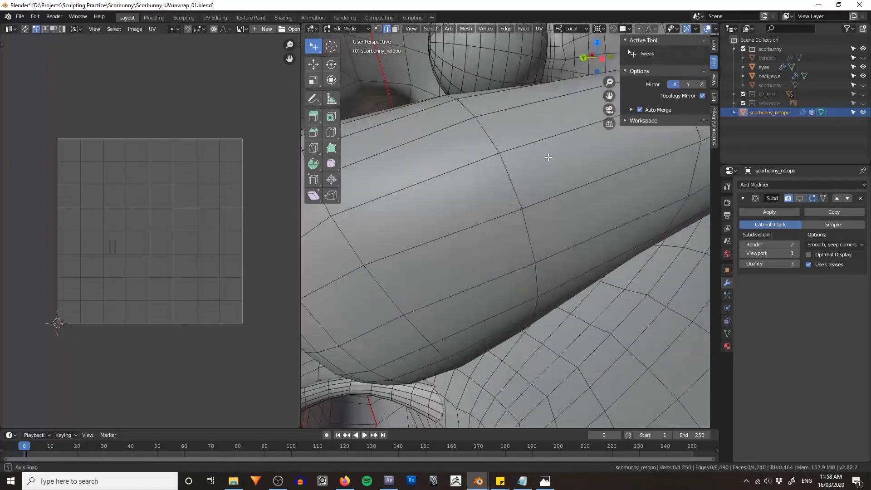
- Select the edge path along the mouth cavity inside the head, mark it as a seam, and clear the selection
middle_click_drag(621, 198, 551, 164)
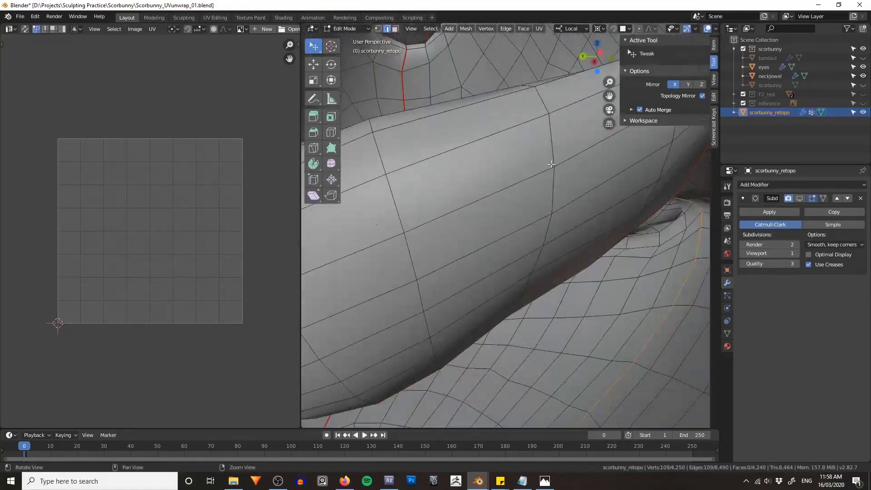
middle_click_drag(620, 175, 496, 206)
left_click(455, 195)
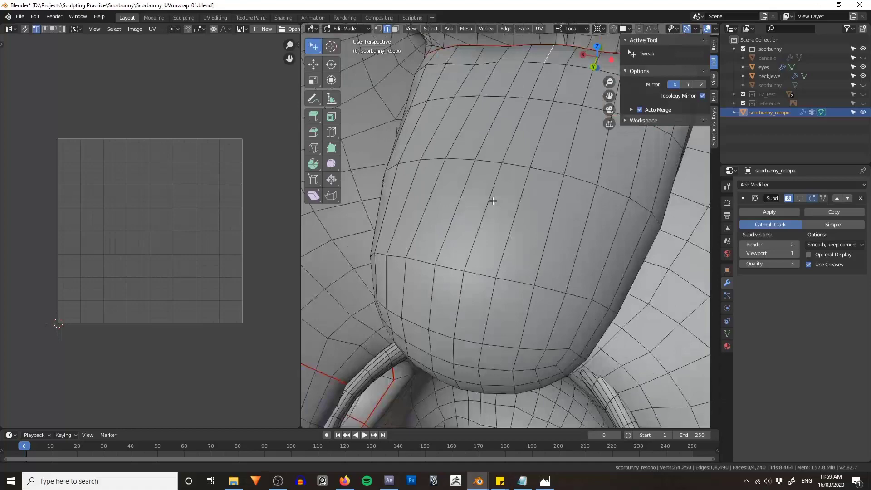
left_click(460, 300, "ctrl")
middle_click_drag(461, 300, 527, 222)
middle_click_drag(571, 260, 549, 256)
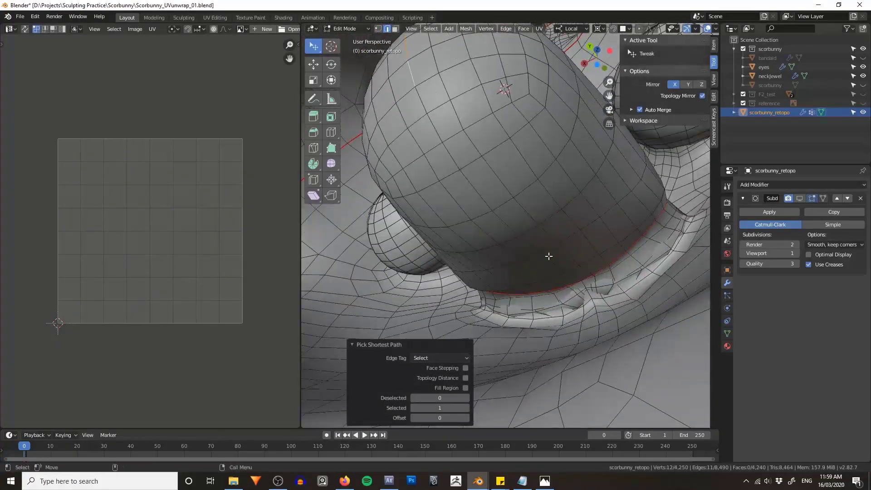
left_click_drag(547, 257, 581, 249, "alt")
left_click(523, 267, "shift")
middle_click_drag(538, 257, 449, 136)
key("ctrl+e")
left_click(532, 173)
left_click(672, 314)
- Review the marked seams over the whole character, including the head and the base of the ears
middle_click_drag(672, 315, 630, 305)
scroll(603, 295, "down", 3)
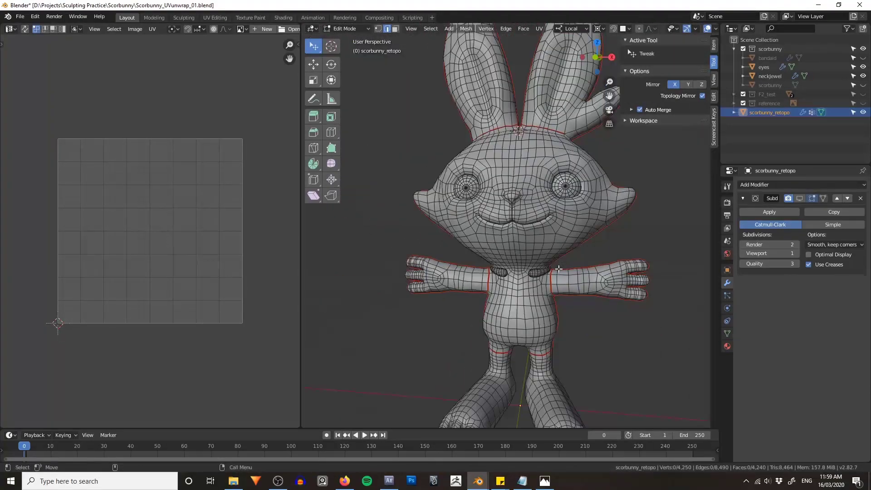
middle_click_drag(576, 281, 515, 225, "shift")
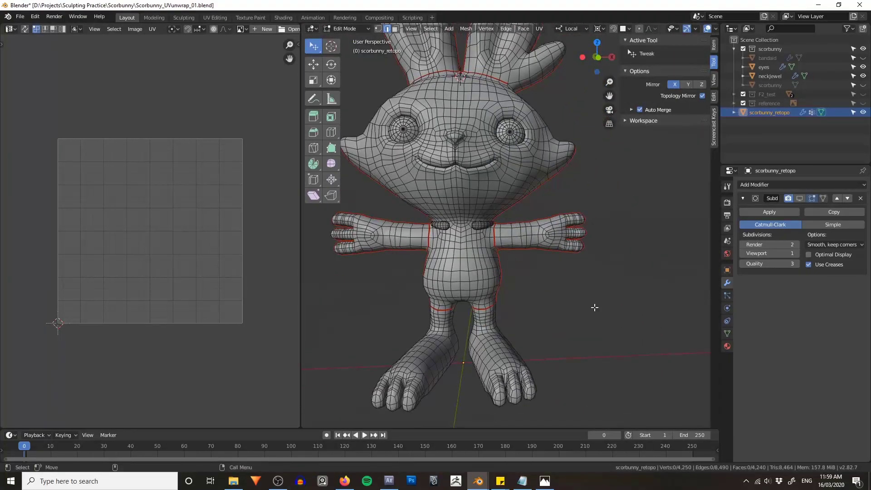
middle_click_drag(594, 307, 494, 232)
middle_click_drag(562, 233, 590, 238)
middle_click_drag(527, 181, 566, 169)
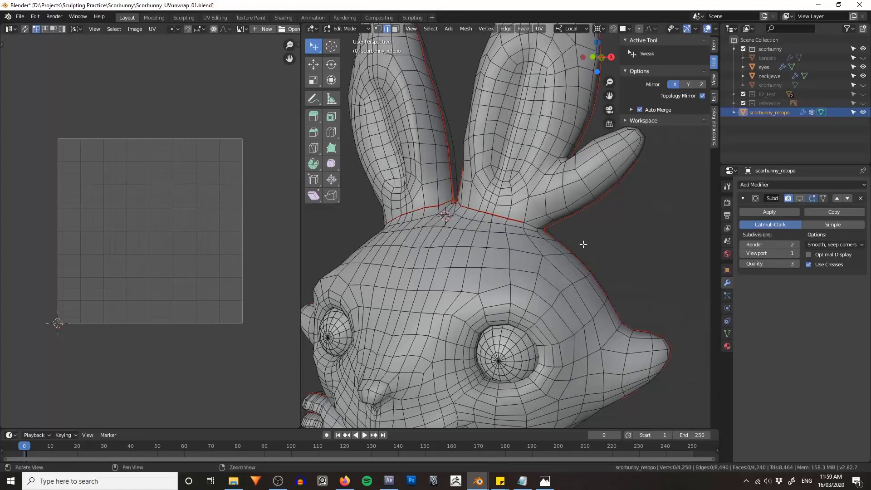
middle_click_drag(583, 244, 698, 282)
key("ctrl+e")
left_click(521, 222)
key("alt+a")
scroll(698, 282, "up", 1)
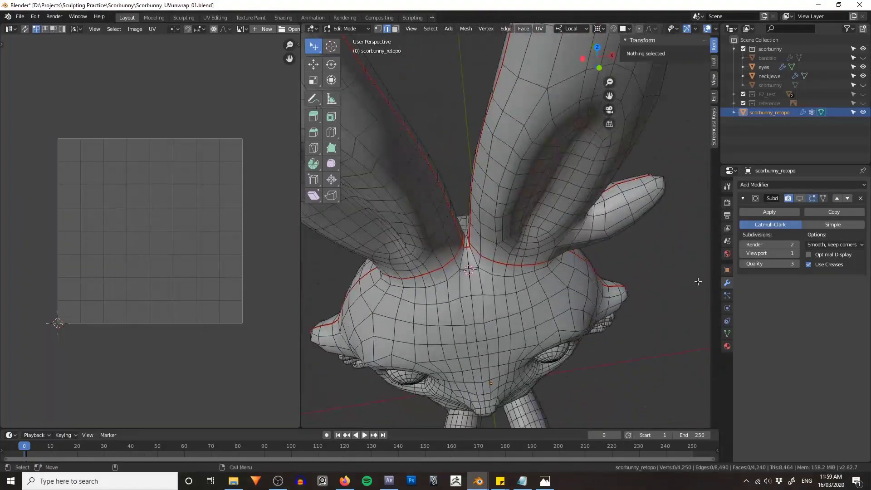
- Select the edge loops around both ankles, where the legs meet the feet, and mark them as seams
scroll(467, 260, "up", 5)
middle_click_drag(467, 260, 479, 217)
middle_click_drag(479, 263, 481, 161, "shift")
middle_click_drag(485, 209, 554, 256)
left_click(511, 305, "alt")
left_click(564, 270, "alt+shift")
key("ctrl+e")
left_click(520, 247)
key("alt+a")
scroll(558, 248, "up", 2)
key("ctrl+e")
left_click(554, 256)
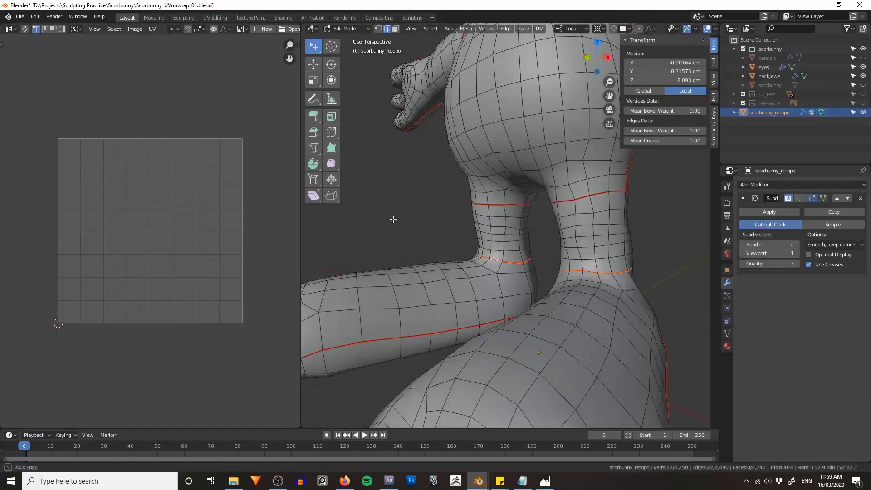
- Check the seams around the ankles, feet and lower legs from the side and the back
middle_click_drag(393, 220, 629, 190)
left_click(522, 243)
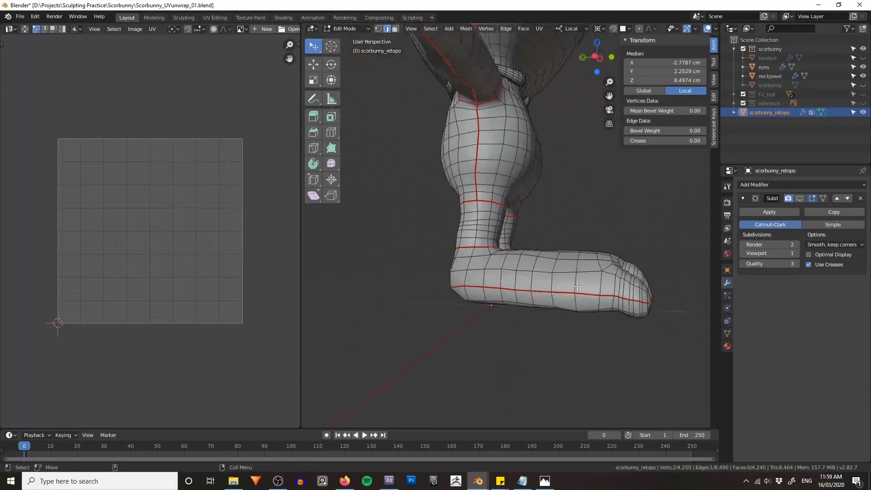
left_click(616, 217)
left_click(619, 225)
middle_click_drag(644, 221, 395, 279)
left_click(604, 217)
scroll(526, 222, "up", 4)
scroll(488, 240, "up", 3)
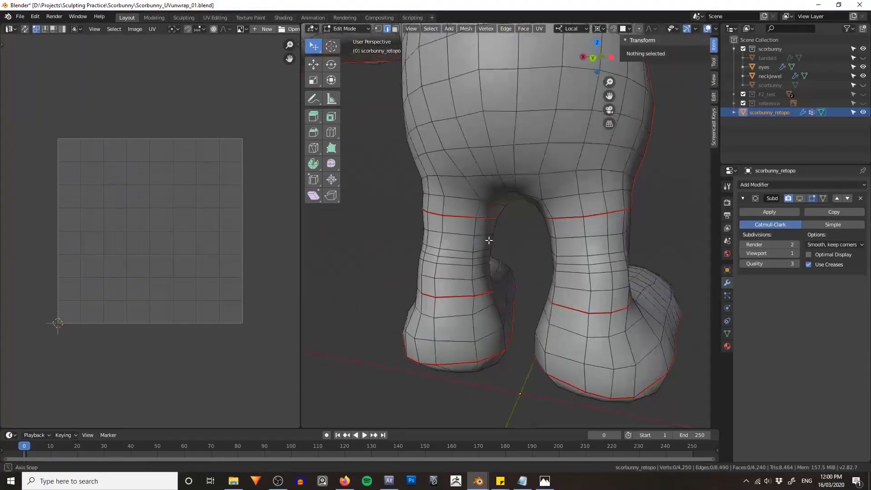
middle_click_drag(556, 290, 508, 247)
left_click(505, 291, "ctrl")
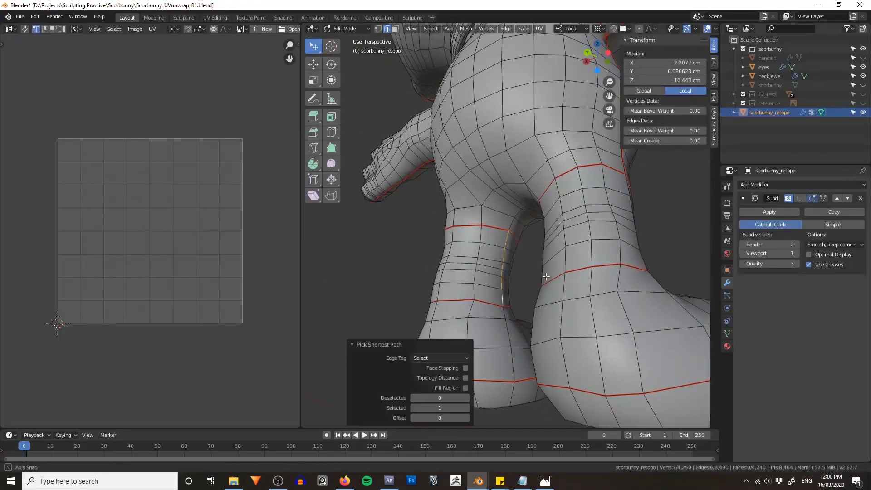
middle_click_drag(505, 292, 481, 211)
left_click(456, 213)
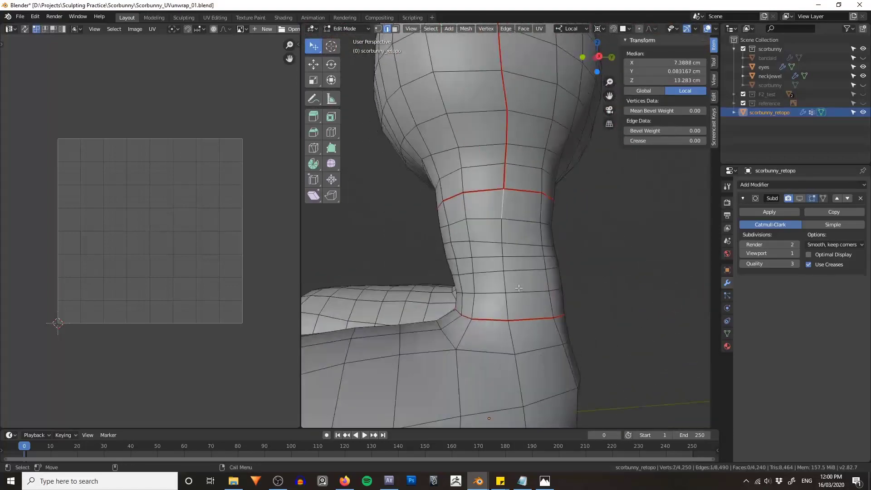
left_click(507, 306, "ctrl")
scroll(521, 250, "down", 5)
middle_click_drag(503, 151, 528, 150)
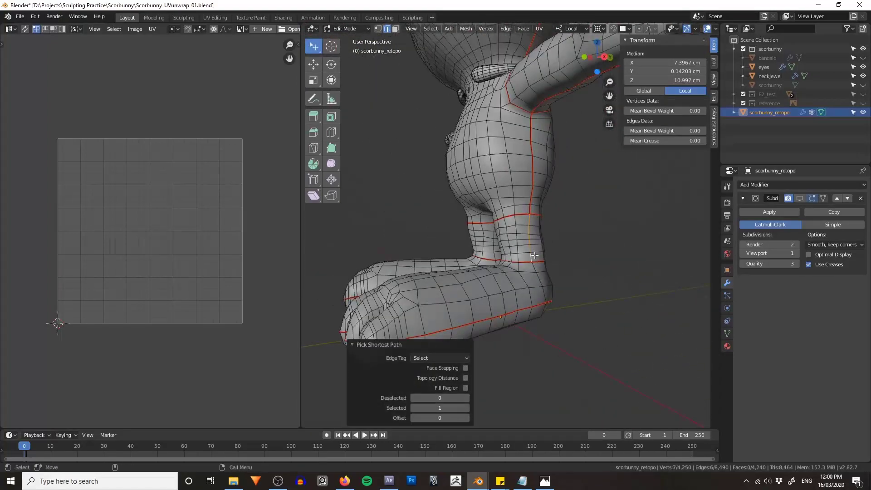
middle_click_drag(535, 255, 417, 222)
left_click(416, 212)
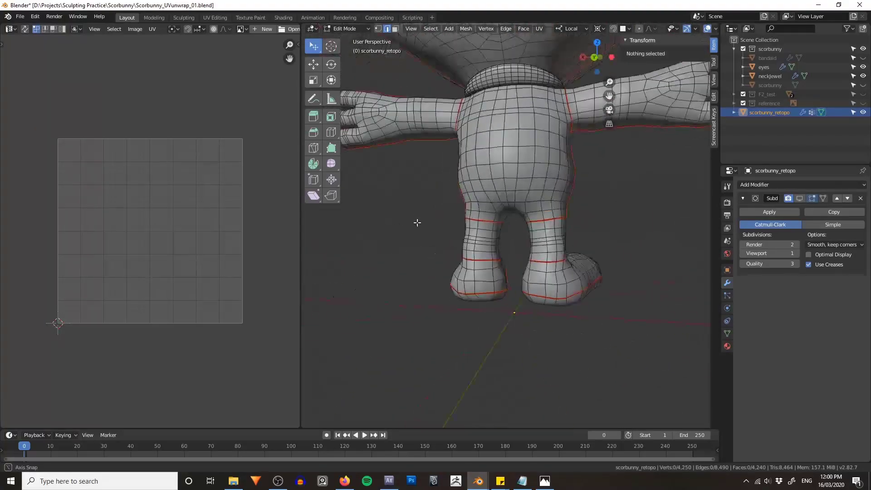
- Select the vertical edge paths down the inner sides of both lower legs, between the two leg seams, and mark them as seams
scroll(417, 223, "up", 4)
middle_click_drag(543, 266, 502, 287)
scroll(517, 246, "up", 3)
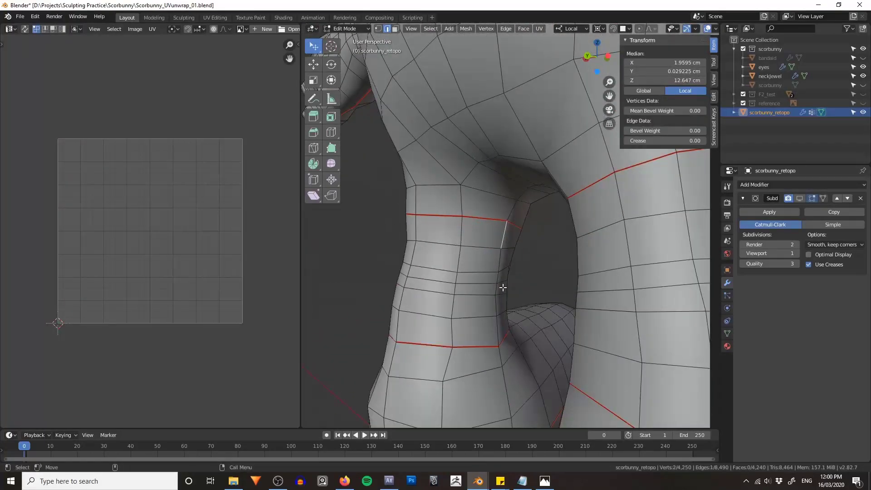
left_click(507, 323, "ctrl")
middle_click_drag(507, 322, 472, 316)
left_click(563, 242, "shift")
middle_click_drag(564, 243, 603, 245)
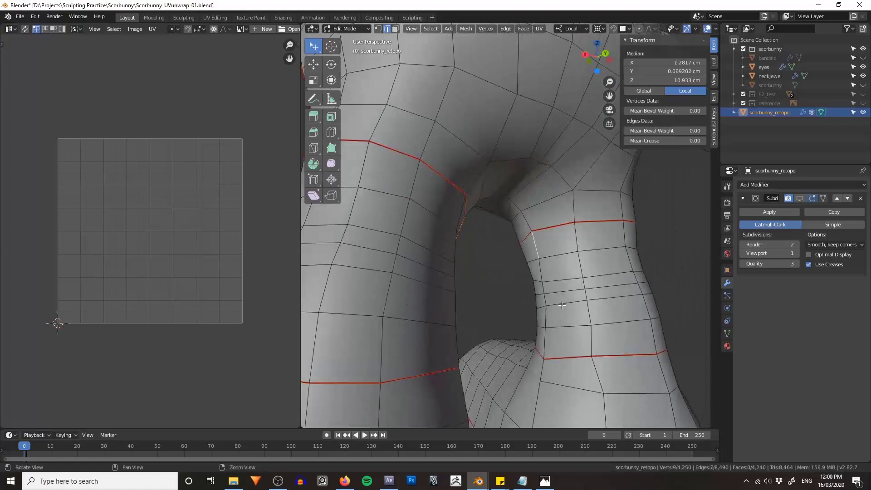
left_click(545, 338, "ctrl")
middle_click_drag(567, 300, 353, 268)
scroll(536, 272, "down", 4)
middle_click_drag(468, 254, 497, 261)
key("ctrl+e")
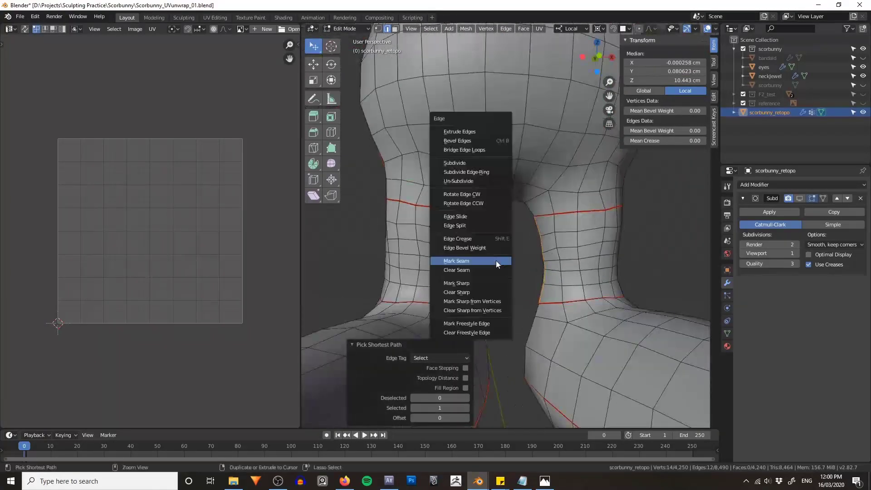
left_click(496, 260)
scroll(494, 254, "down", 6)
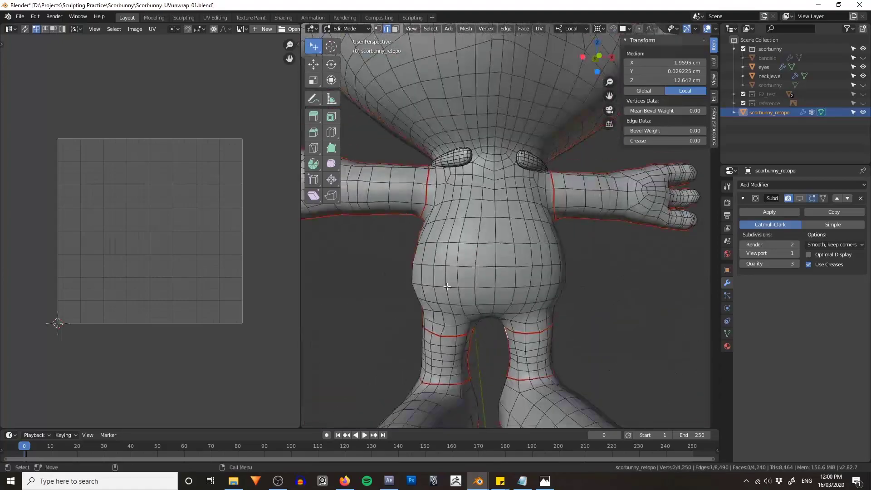
key("alt+a")
- Hide the neck jewel object in Object Mode and return to editing the character mesh
middle_click_drag(387, 315, 472, 216)
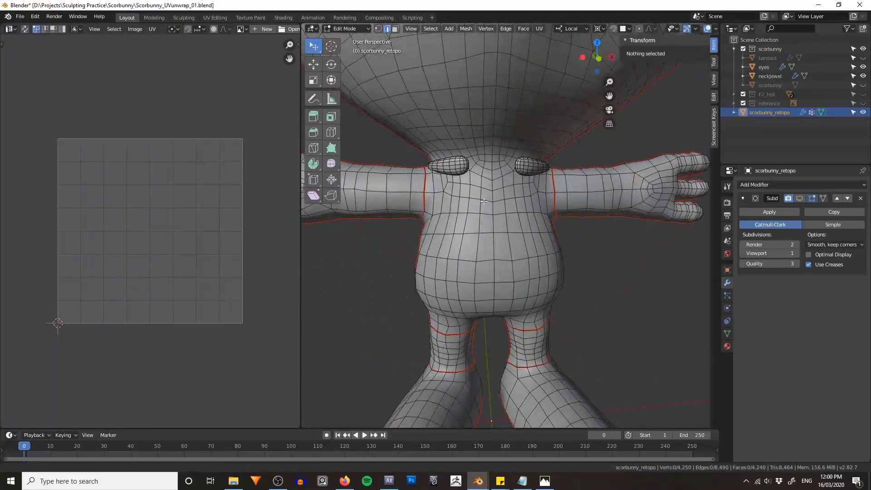
key("Tab")
left_click(473, 216)
left_click(490, 245)
key("Tab")
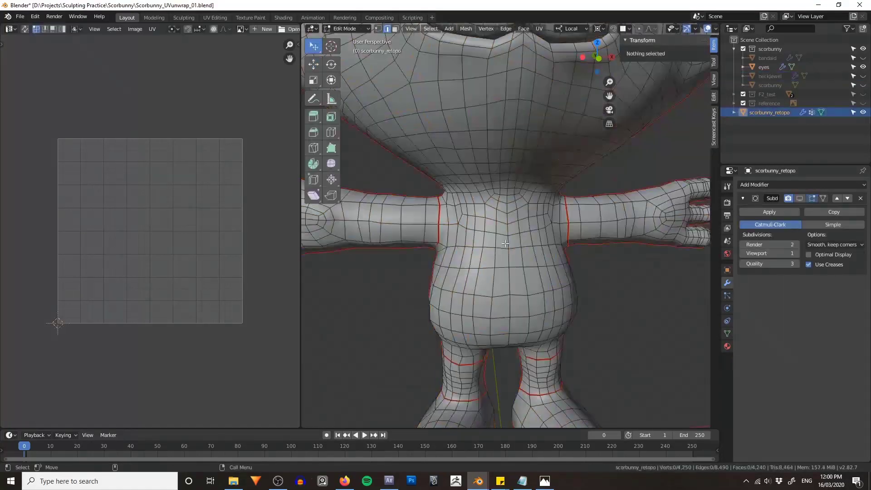
middle_click_drag(490, 245, 530, 232)
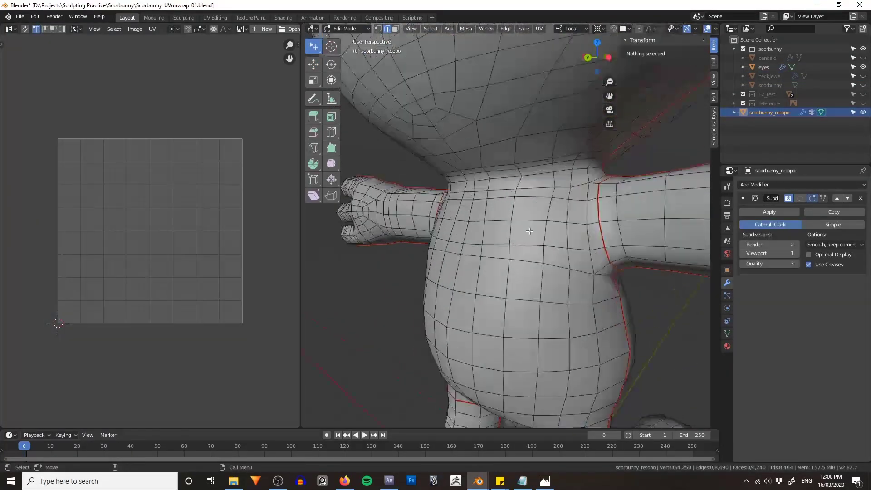
- Select the edge loop around the neck, where the head meets the body, and mark it as a seam
left_click(543, 172, "alt")
middle_click_drag(543, 173, 465, 212)
key("ctrl+e")
left_click(465, 212)
middle_click_drag(402, 249, 548, 249)
scroll(548, 249, "down", 5)
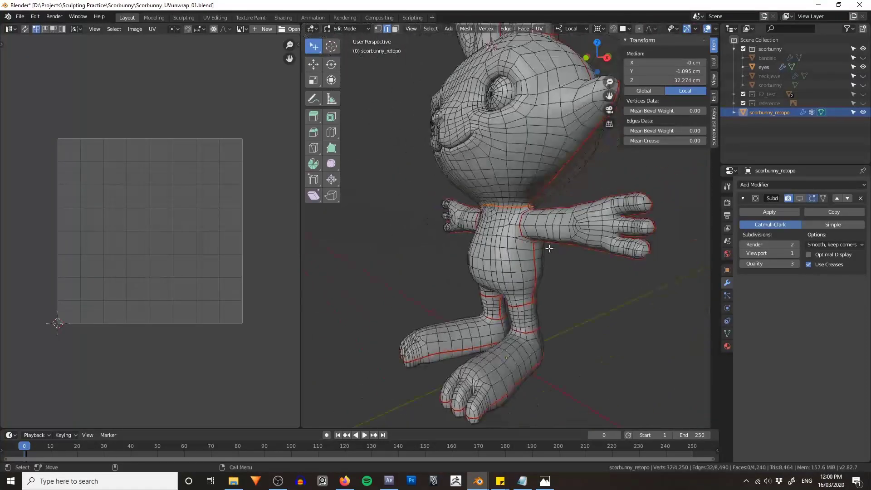
scroll(624, 192, "down", 2)
middle_click_drag(488, 204, 563, 255)
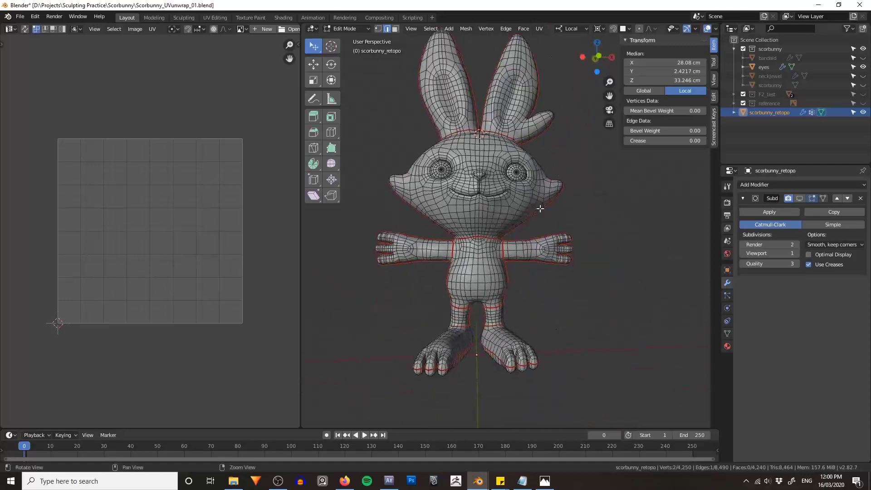
- Select the whole character mesh, unwrap it along the seams, and look over the resulting UV islands
key("a")
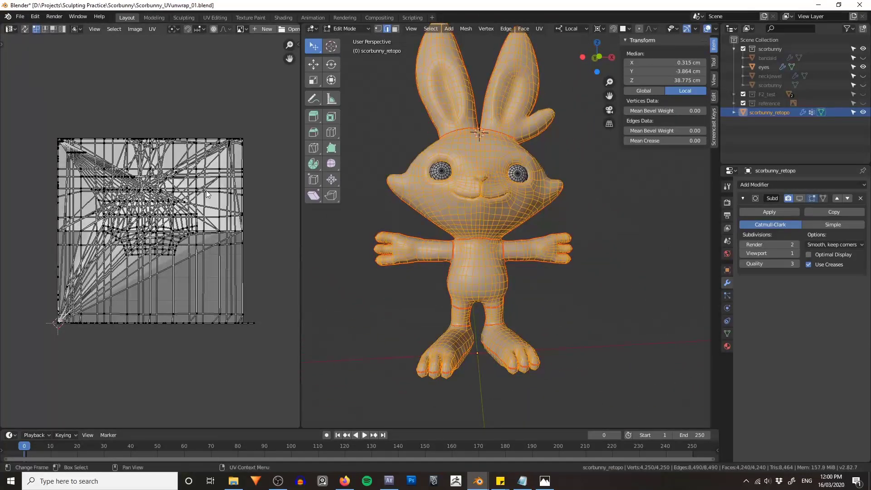
key("u")
left_click(533, 215)
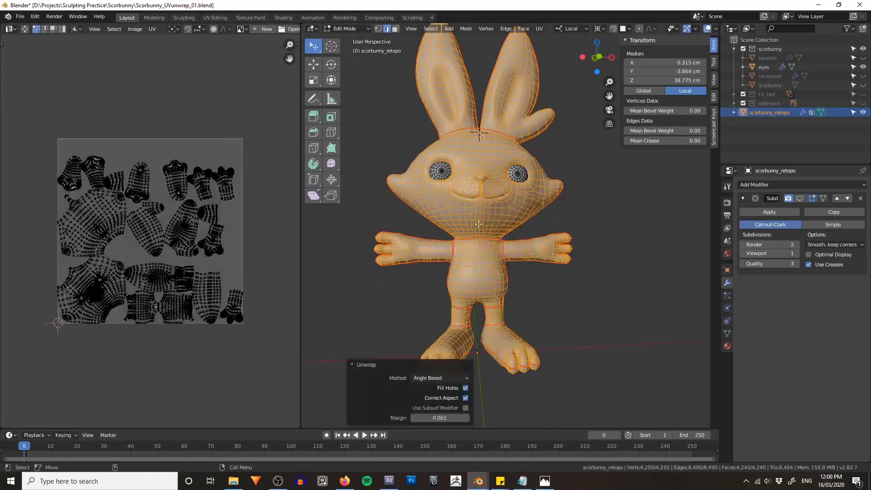
scroll(171, 220, "up", 2)
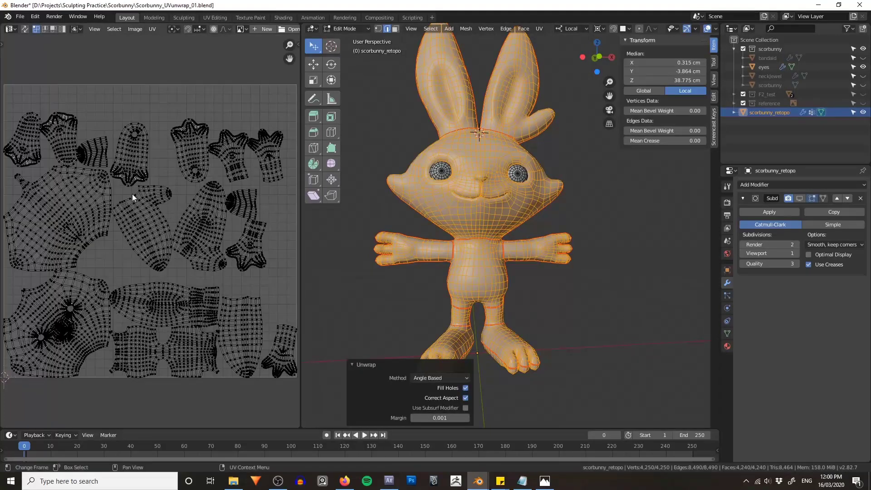
middle_click_drag(170, 220, 189, 182)
left_click(396, 296)
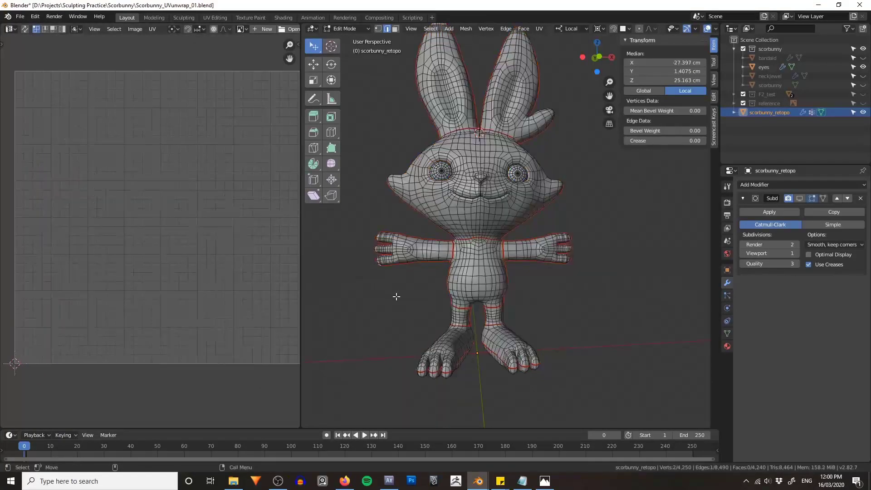
key("a")
scroll(168, 257, "up", 8)
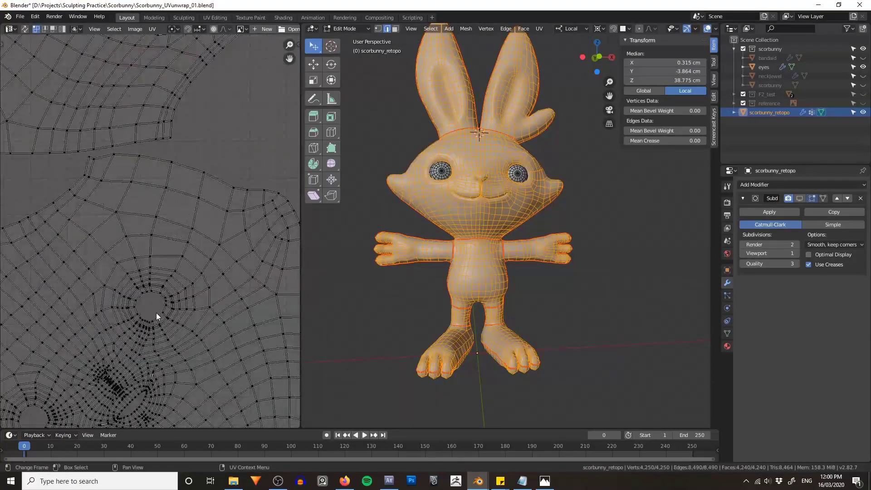
scroll(195, 215, "down", 8)
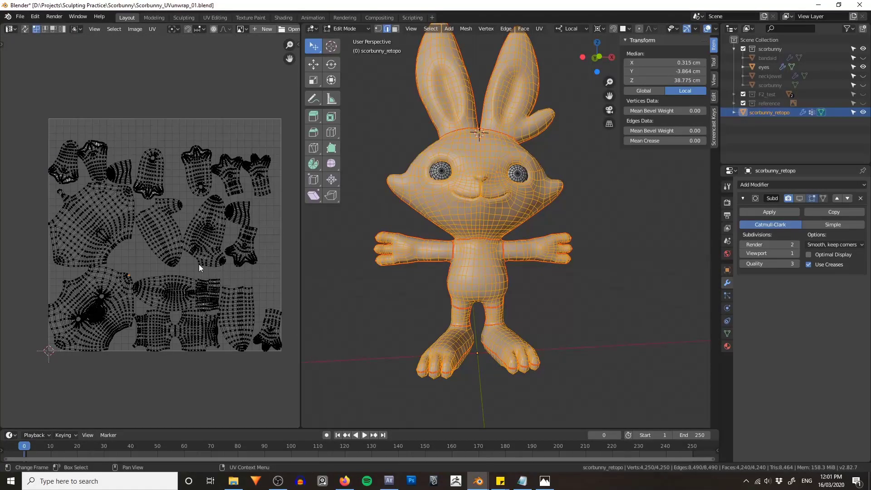
- Switch UV selection to whole islands, rotate the face island upright, and shift it past the lower-left corner of the UV tile
left_click(61, 29)
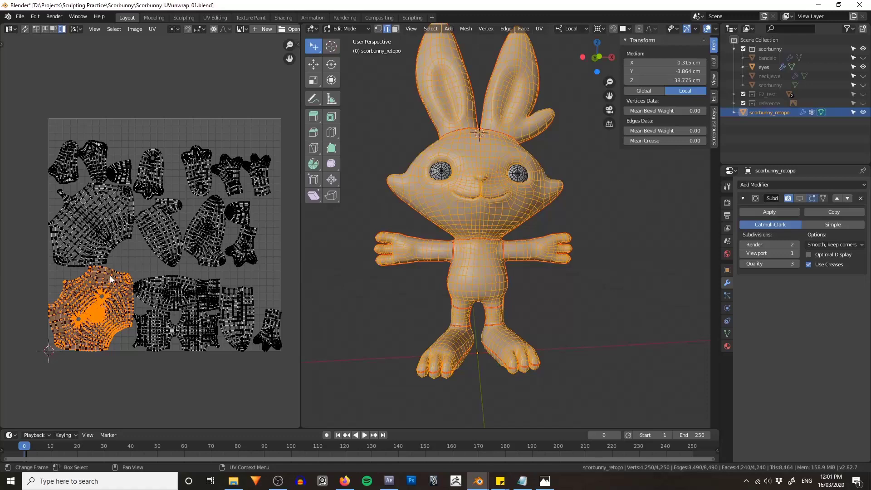
key("r")
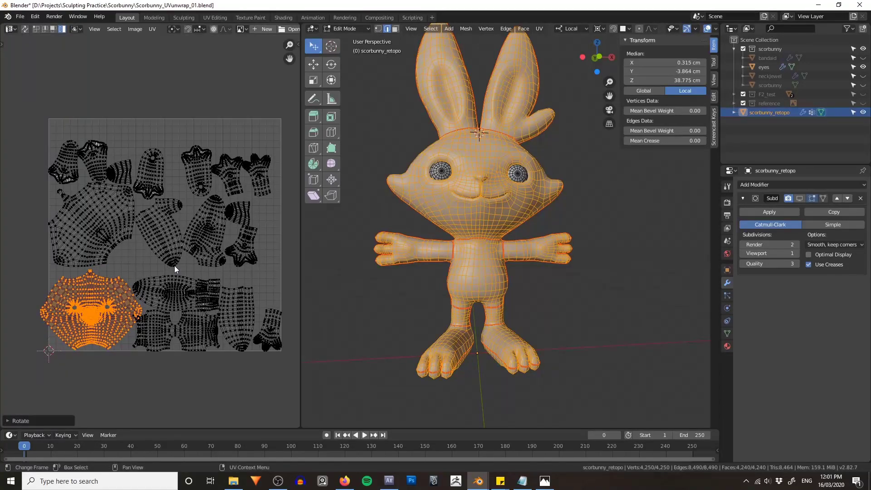
key("g")
left_click(153, 275)
middle_click_drag(84, 291, 113, 269)
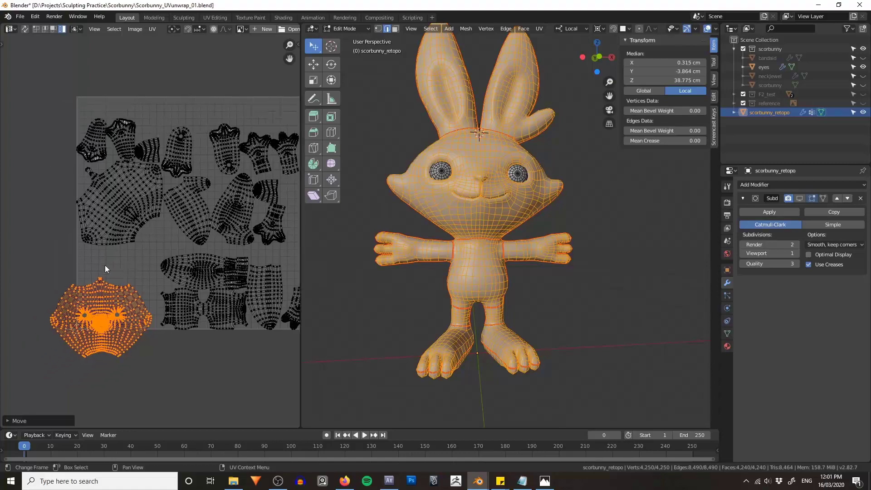
- Move the face island outside the UV tile, to the left of its upper part
scroll(105, 268, "up", 5)
scroll(202, 305, "down", 2)
scroll(190, 345, "up", 4)
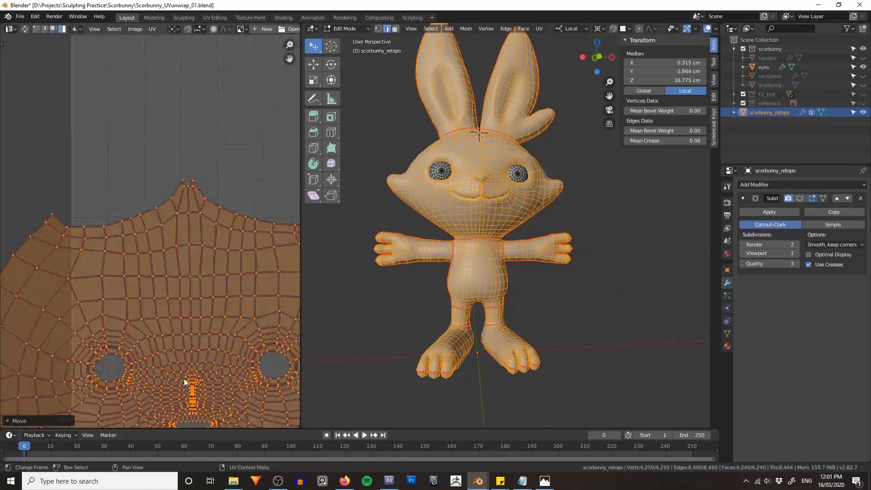
scroll(184, 379, "down", 5)
middle_click_drag(223, 163, 152, 276)
scroll(179, 227, "down", 2)
key("g")
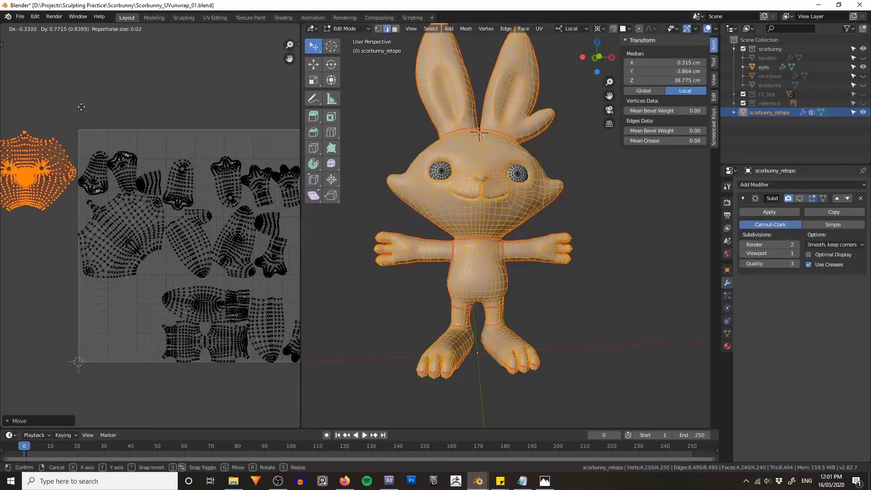
left_click(74, 96)
- Select the whole mesh and turn on selection syncing between the UV editor and the 3D view
middle_click_drag(77, 144, 118, 141)
left_click(167, 125)
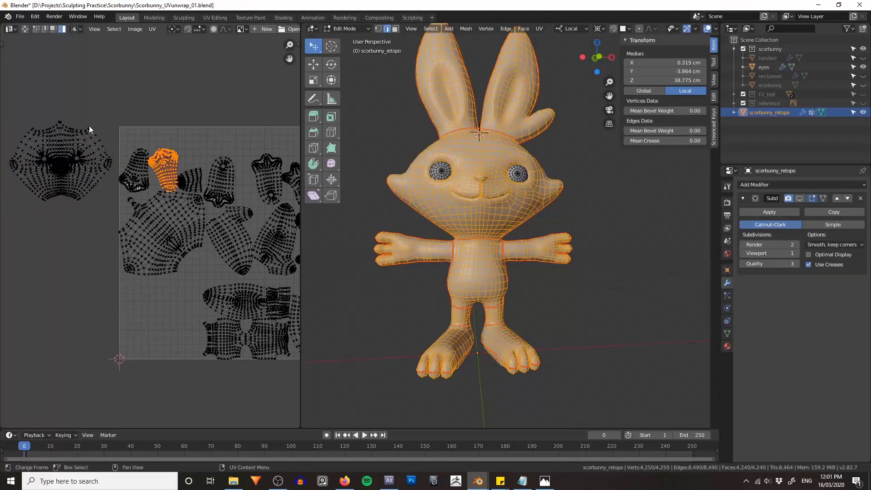
middle_click_drag(191, 134, 179, 155)
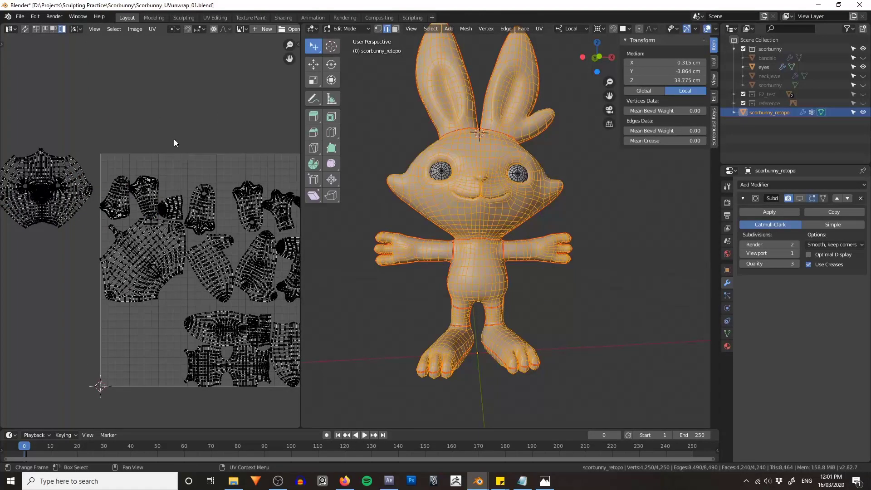
scroll(599, 218, "up", 2)
key("alt+a")
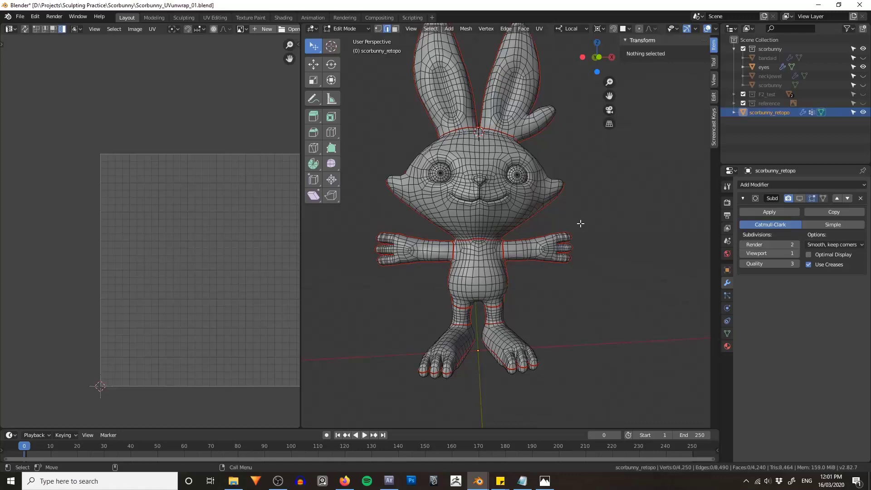
key("a")
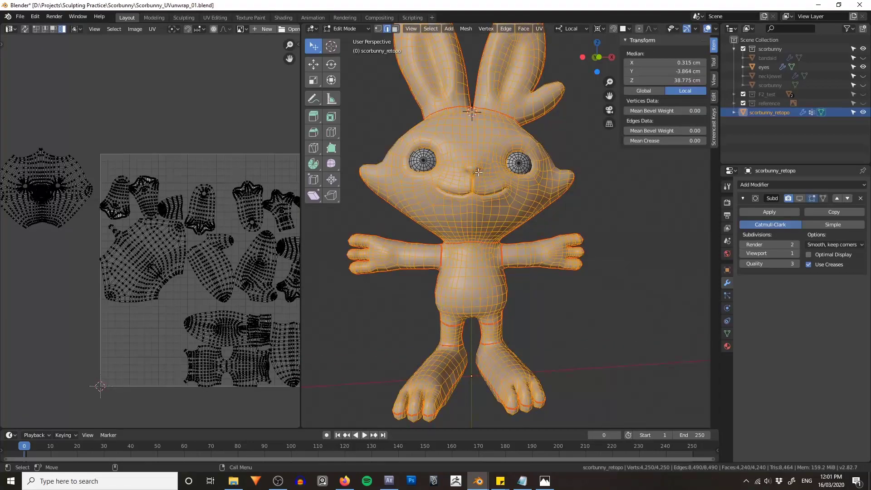
left_click(25, 30)
scroll(143, 190, "down", 1)
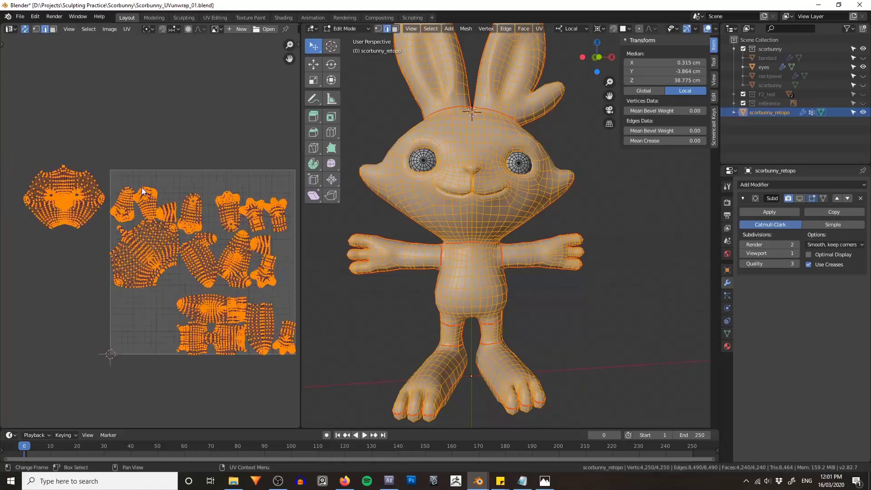
- Clear the selection and select the front half of the character's left arm as linked geometry delimited by UVs
left_click(399, 199)
key("alt+a")
scroll(623, 242, "up", 1)
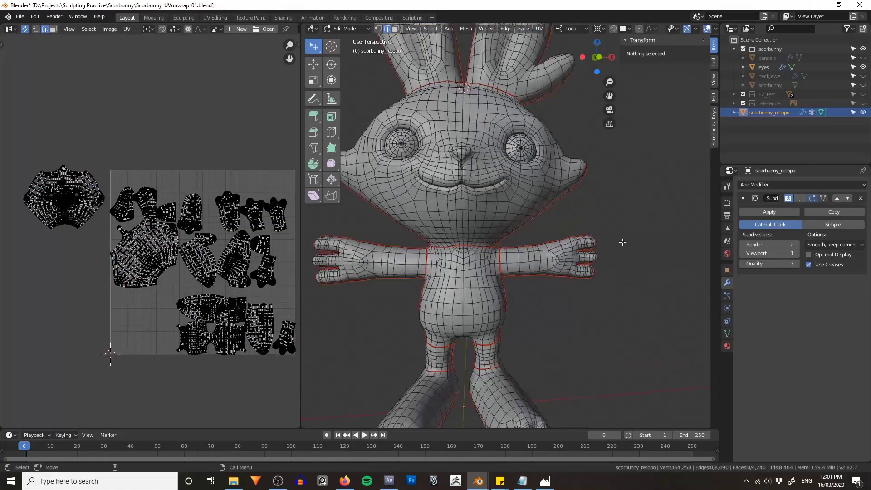
key("l")
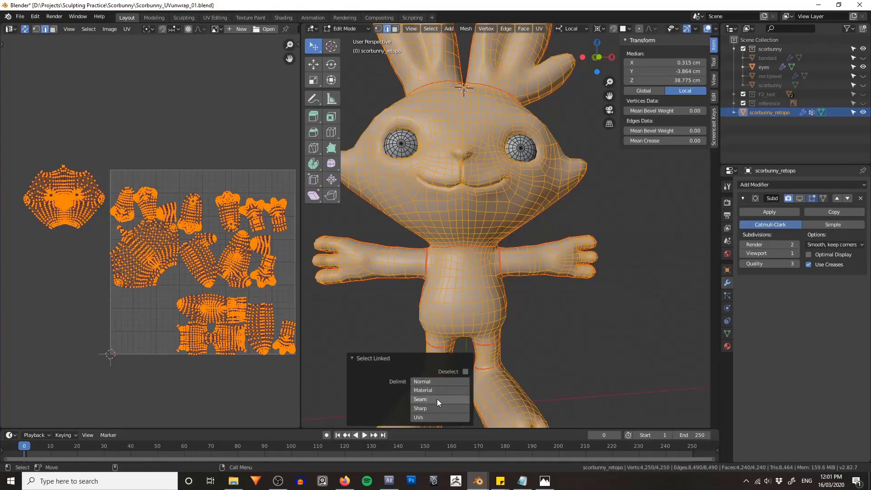
left_click(429, 417)
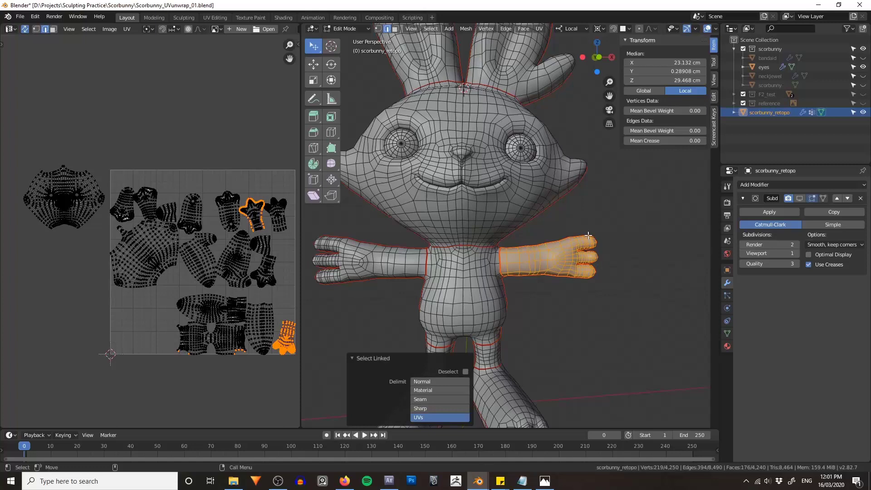
- Inspect the selected arm's UV islands in vertex selection mode and switch to face selection mode
middle_click_drag(589, 235, 579, 300)
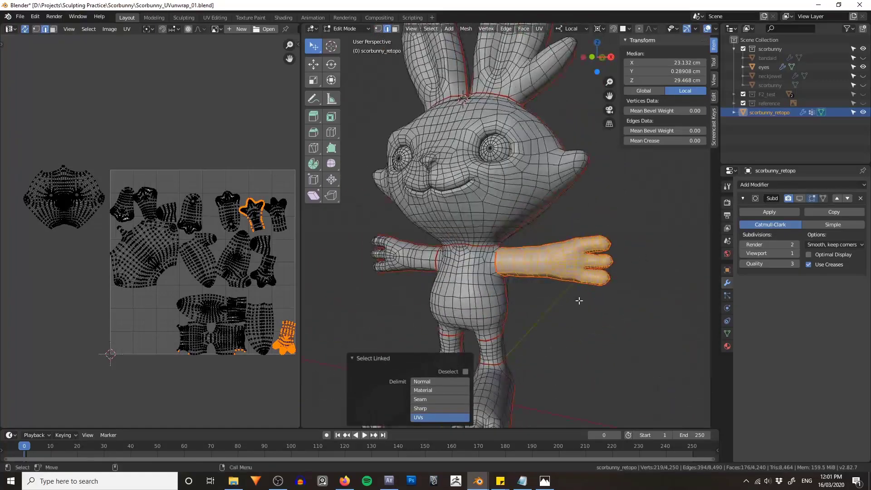
scroll(476, 296, "up", 2)
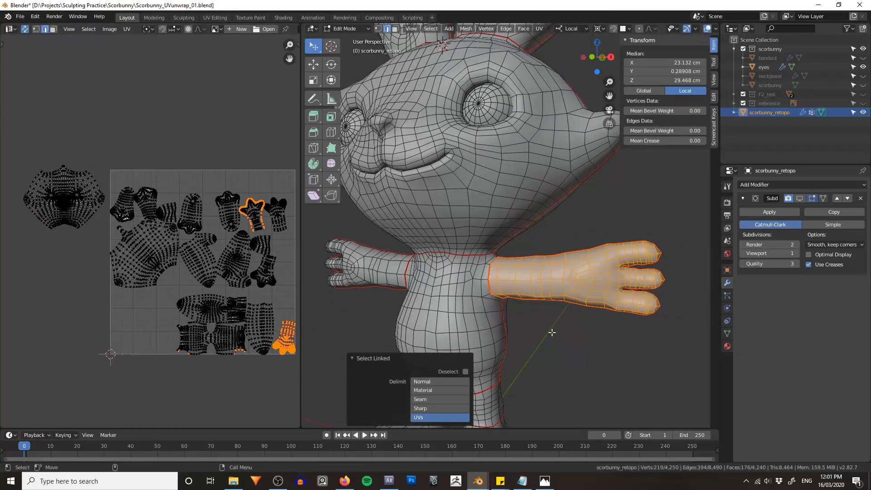
key("3")
key("1")
scroll(313, 266, "up", 3)
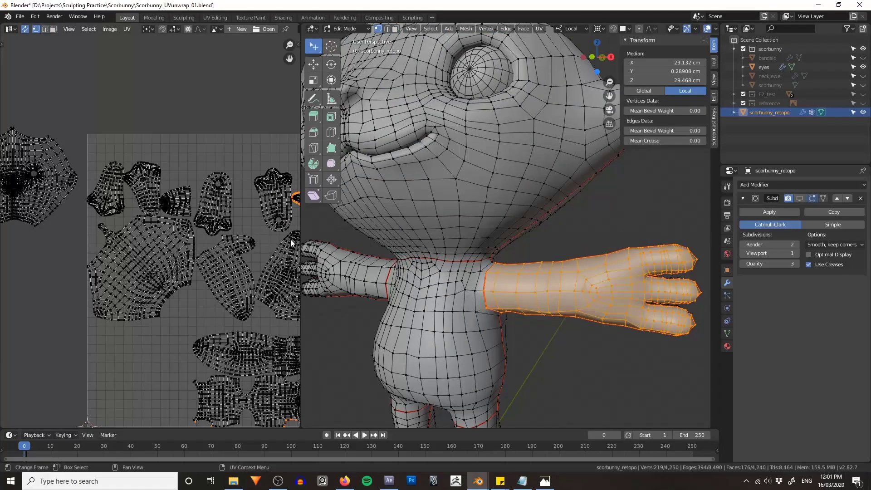
middle_click_drag(292, 240, 190, 228)
scroll(190, 225, "up", 4)
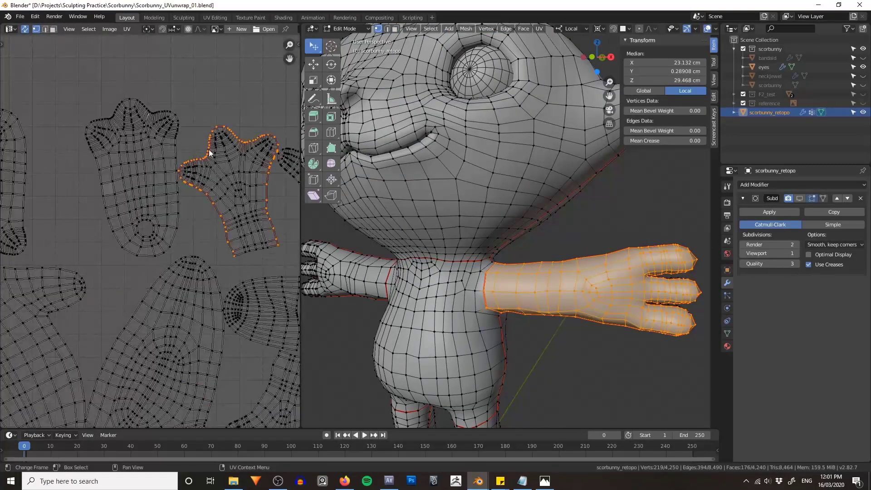
scroll(271, 223, "down", 4)
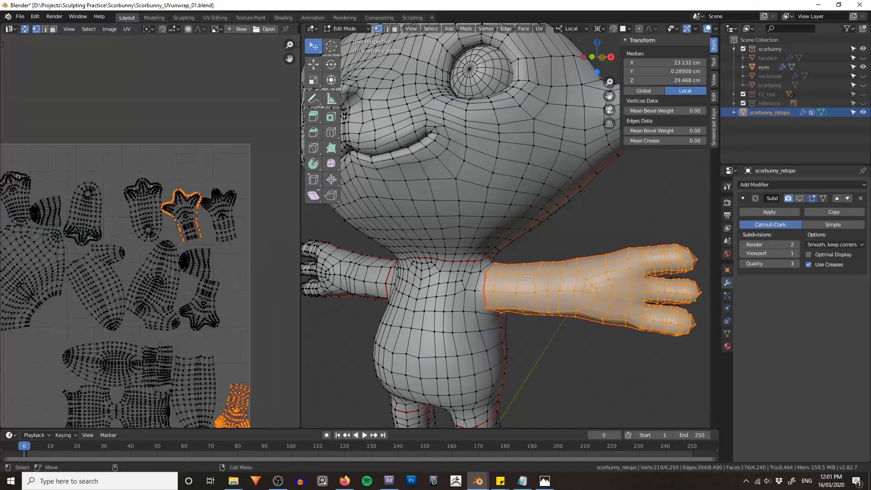
scroll(548, 252, "down", 3)
middle_click_drag(242, 364, 231, 276)
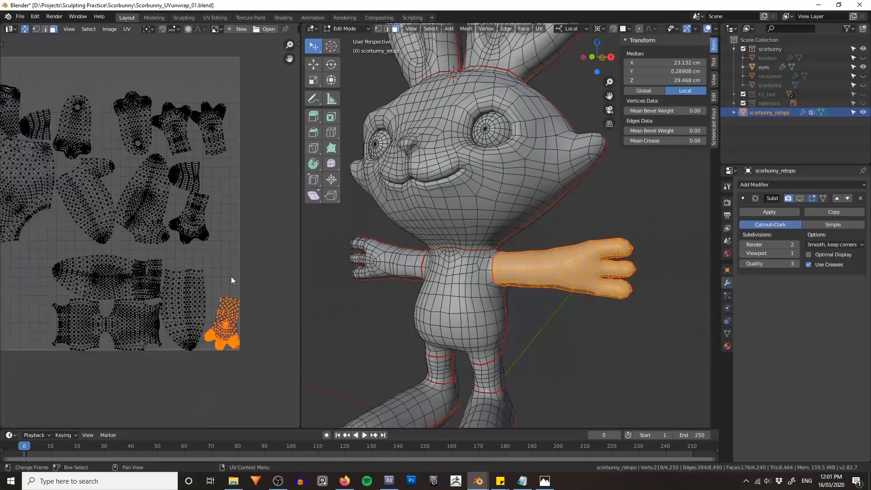
- Move the left arm's back-half island outside the UV tile's lower-right corner and straighten both left-arm islands
middle_click_drag(554, 328, 482, 272)
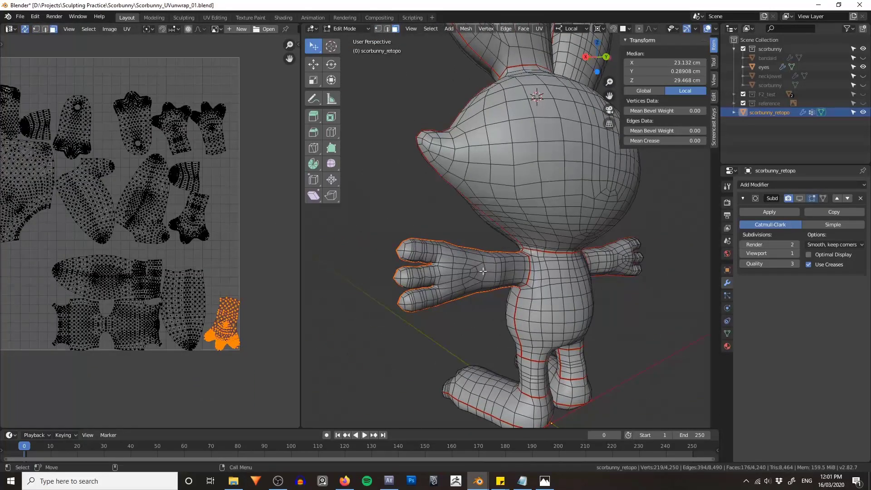
key("l")
scroll(174, 211, "down", 2)
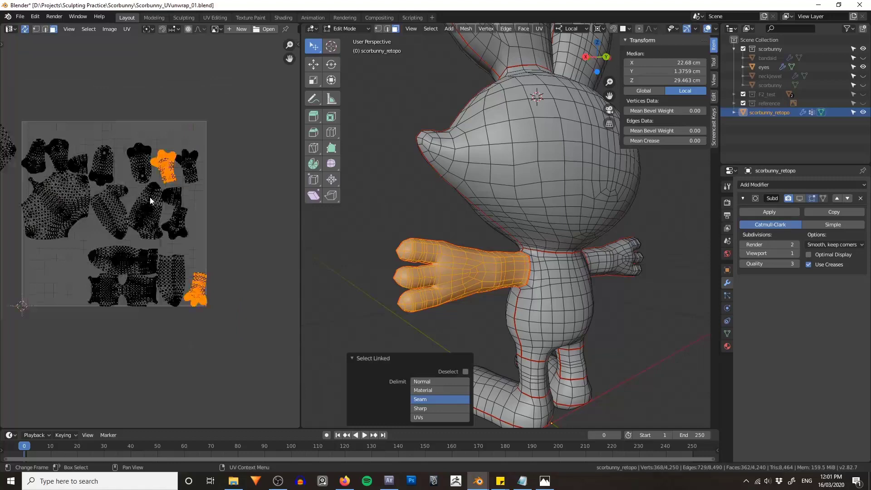
middle_click_drag(225, 265, 185, 245)
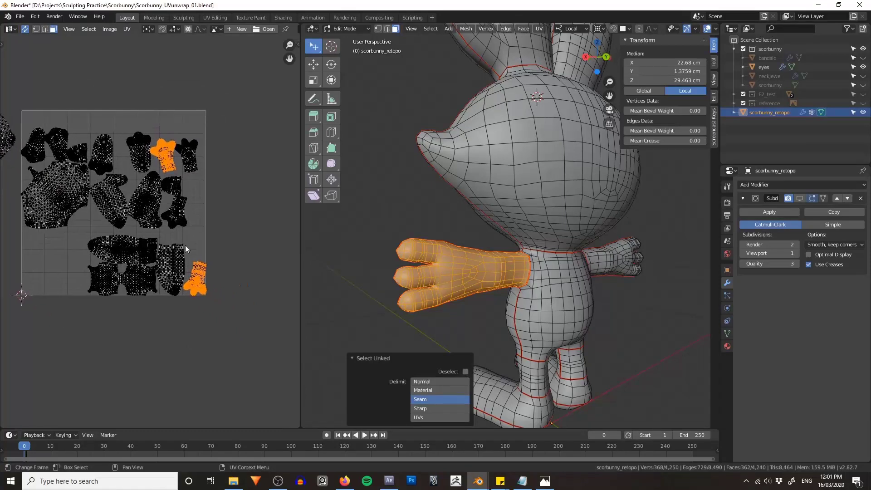
left_click(170, 166)
key("l")
scroll(88, 46, "up", 1)
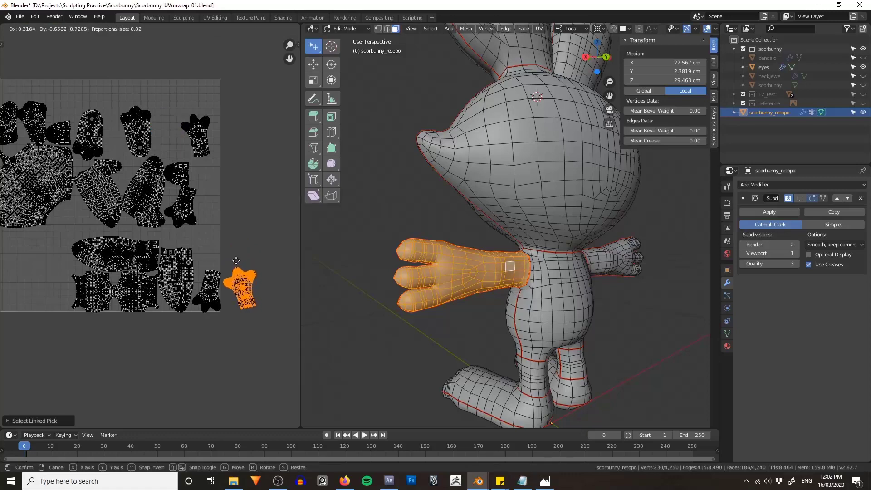
left_click(268, 222)
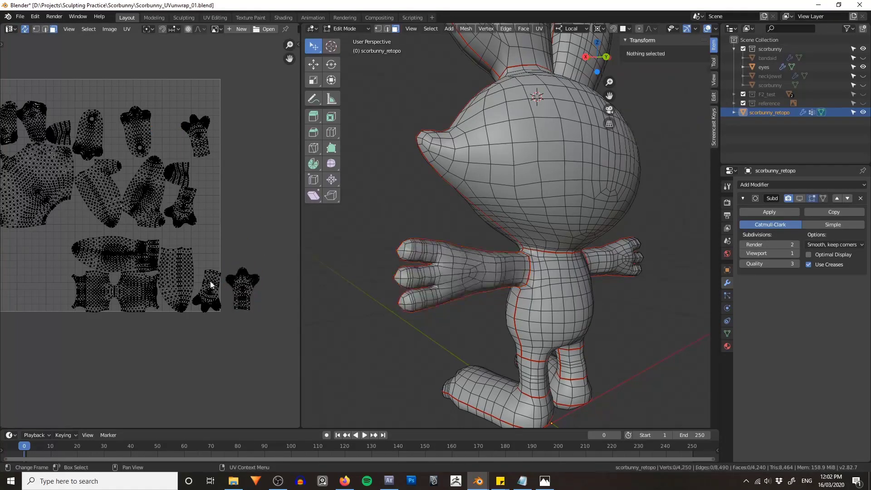
key("l")
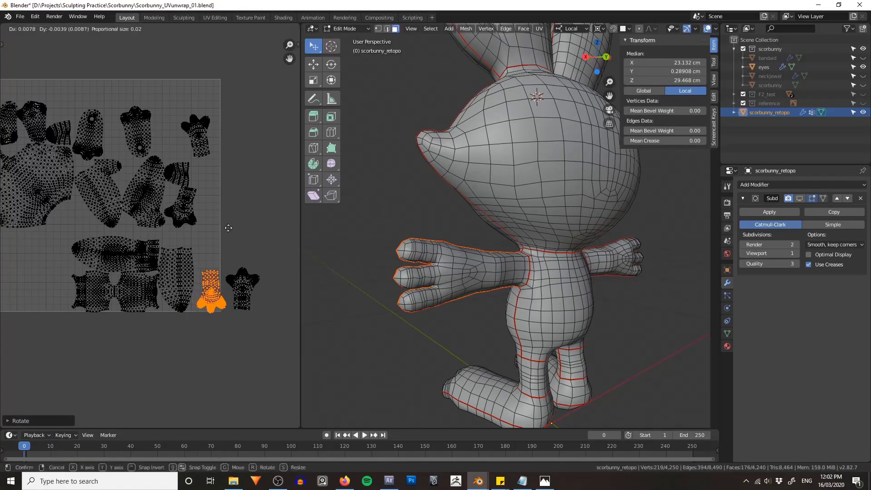
- Locate the right arm's islands by linked selection and move the front-half island outside the tile, beside the left-arm islands
left_click(613, 255)
key("l")
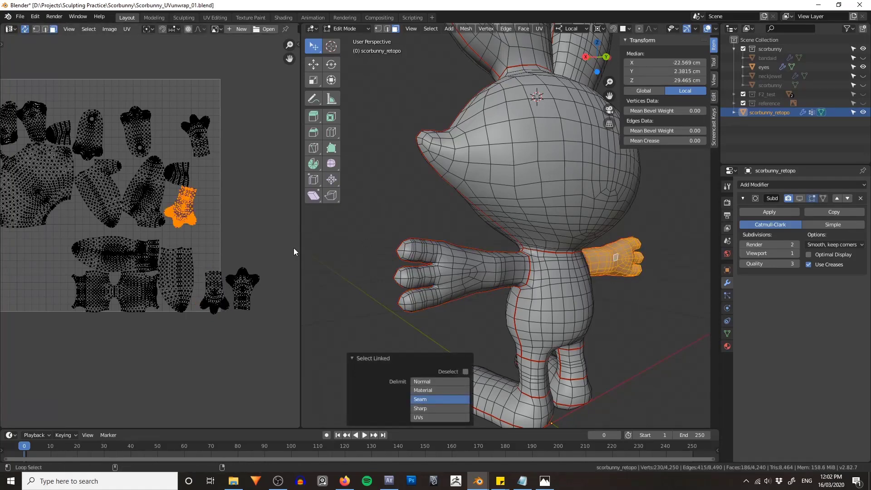
middle_click_drag(318, 254, 431, 259)
left_click(199, 146)
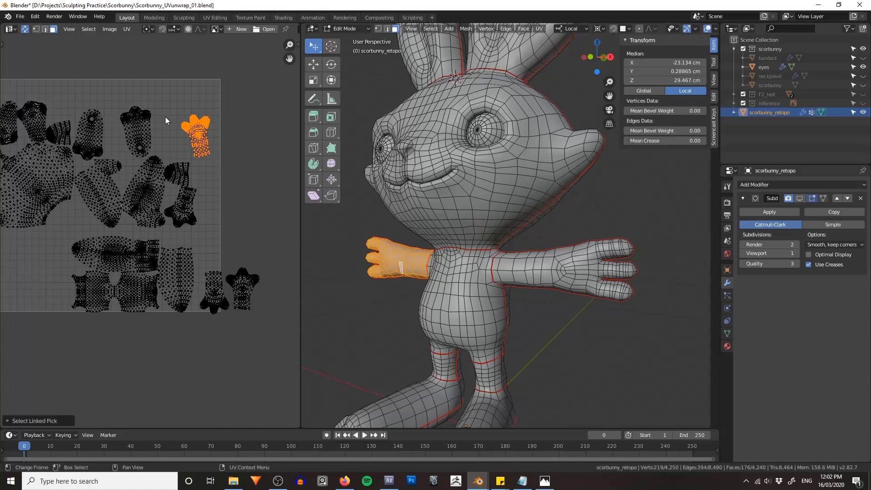
middle_click_drag(213, 133, 188, 121)
key("g")
left_click(272, 275)
key("alt+a")
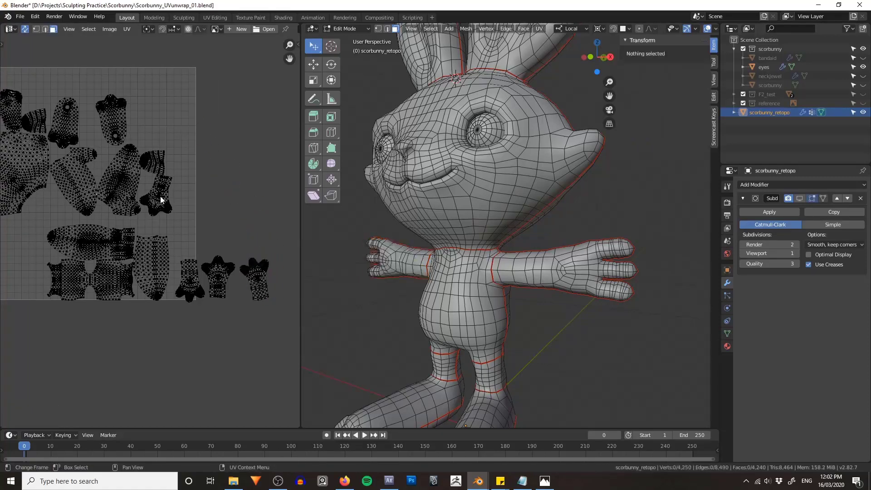
- Move the right arm's back-half island to the end of the arm island row outside the tile and rotate it straight
key("l")
key("g")
left_click(290, 282)
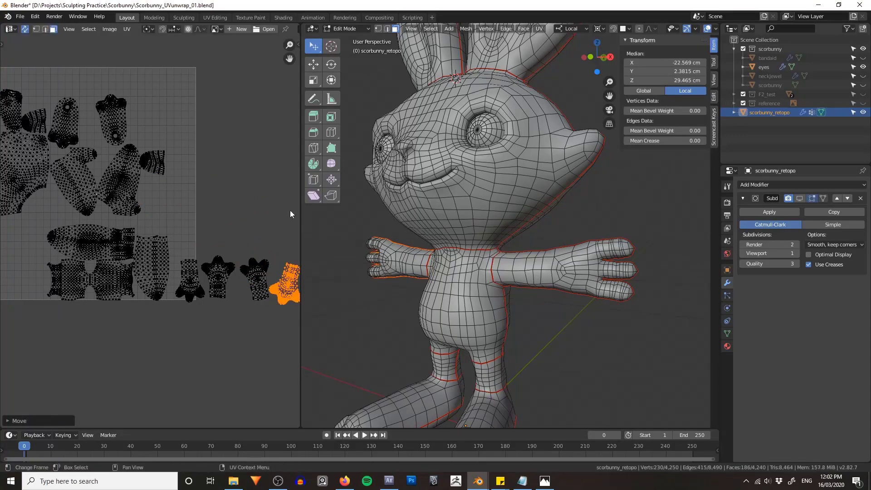
key("r")
left_click(266, 204)
- Rotate the right arm's front-half island upright, adjust its position in the row, and clear the selection
key("l")
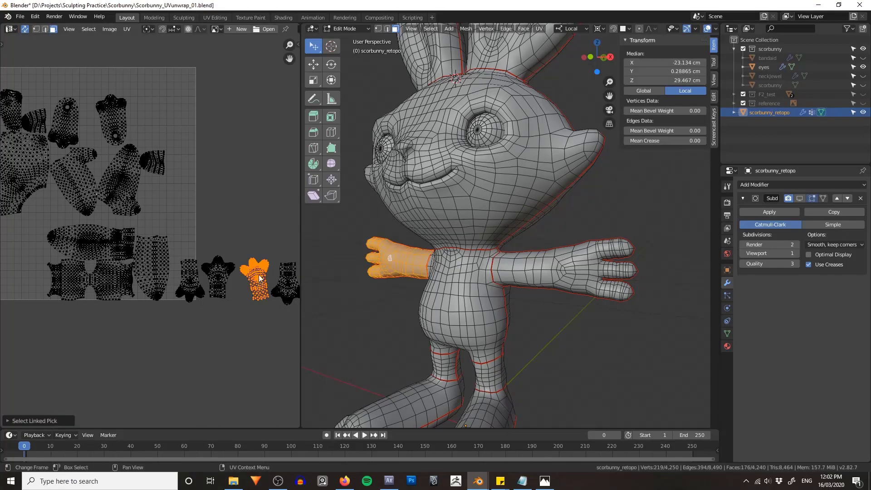
key("r")
left_click(272, 225)
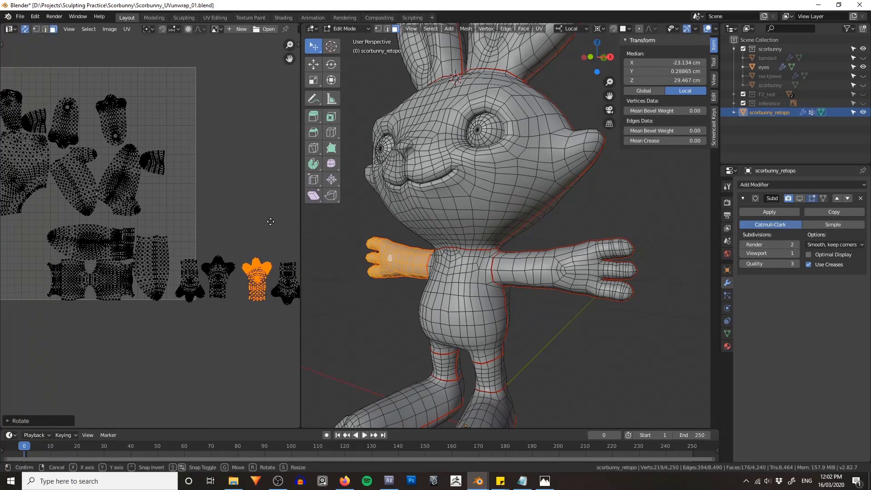
key("g")
left_click(272, 225)
left_click(237, 219)
- Select both left-arm islands together and move them directly above the two right-arm islands outside the tile
scroll(207, 254, "down", 2)
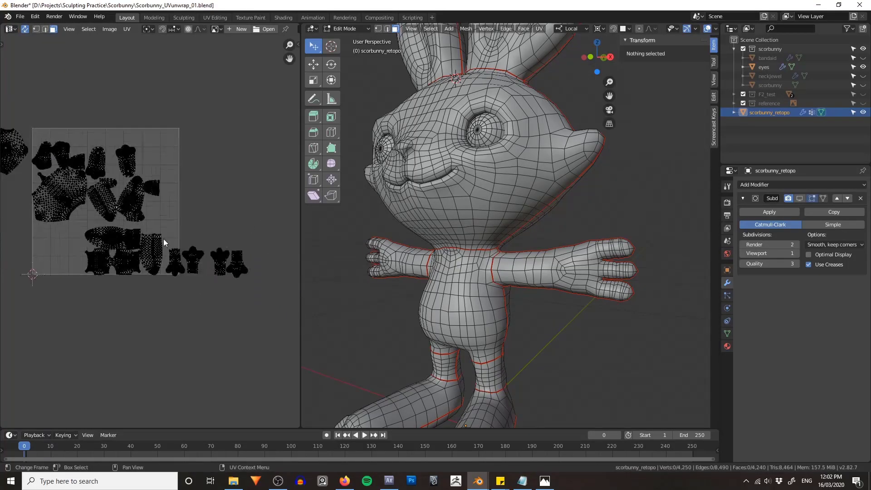
left_click_drag(164, 239, 204, 290)
scroll(200, 262, "up", 4)
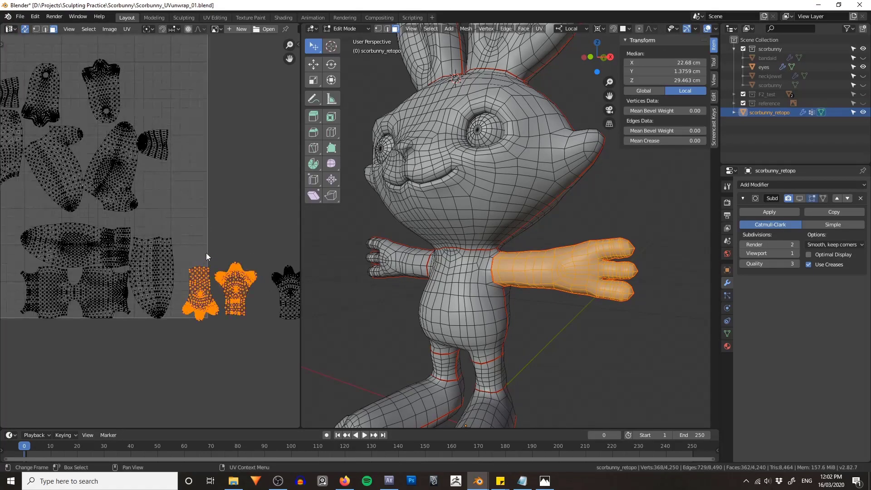
key("g")
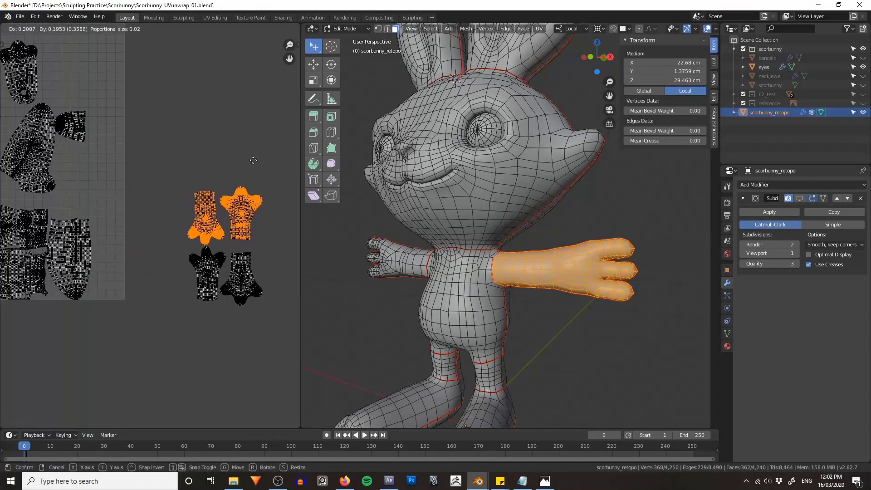
left_click(253, 160)
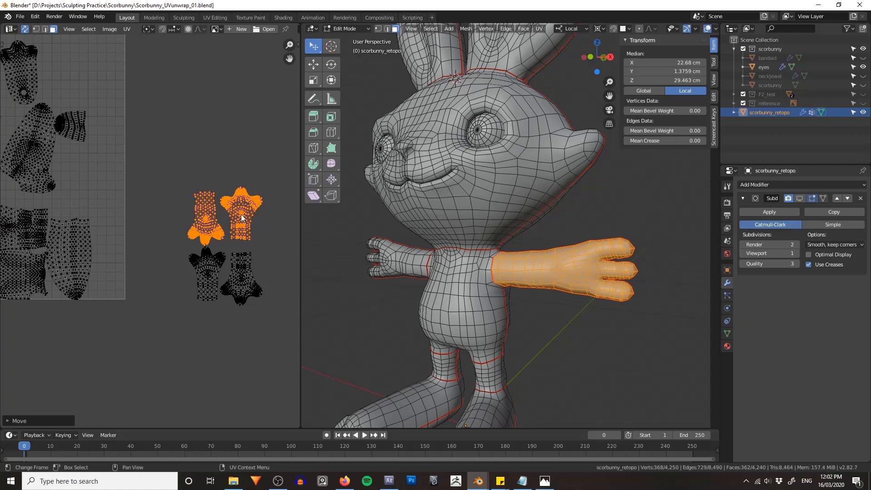
- Nudge the two arm-back islands toward each other vertically so their shoulder ends meet in one column
key("alt+a")
key("l")
key("g")
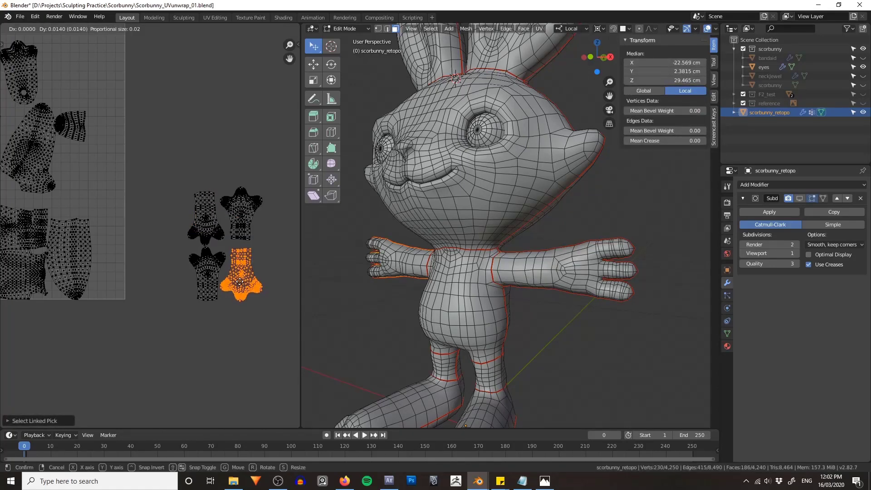
left_click(240, 279)
key("alt+a")
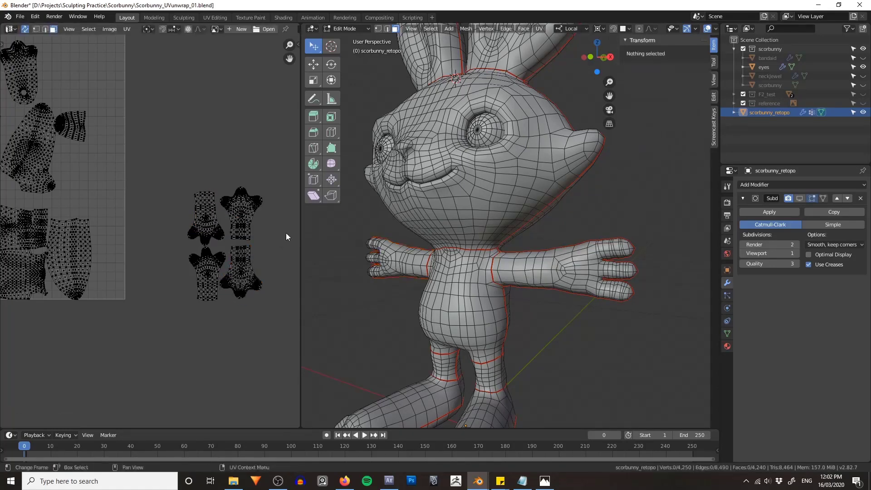
key("l")
key("g")
left_click(246, 221)
key("alt+a")
scroll(192, 172, "down", 3)
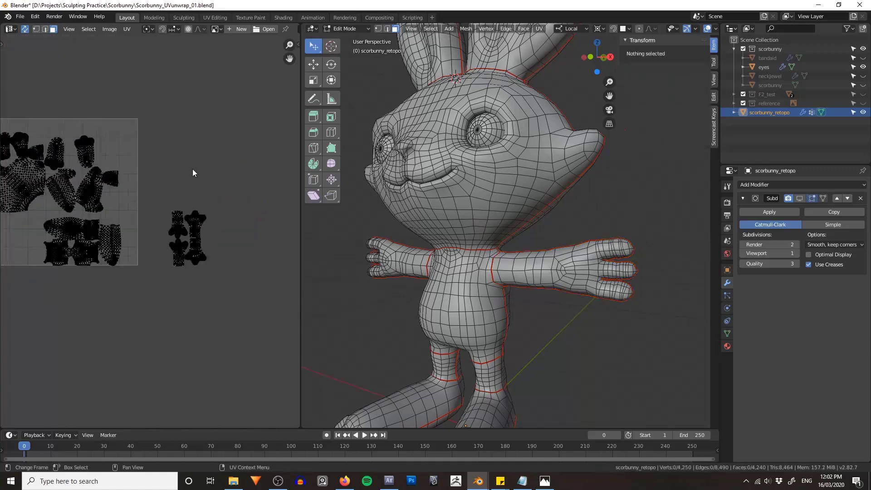
middle_click_drag(144, 194, 185, 199)
- Select the back-of-head island, move it directly below the face island outside the tile, and rotate it upright
middle_click_drag(669, 195, 550, 175)
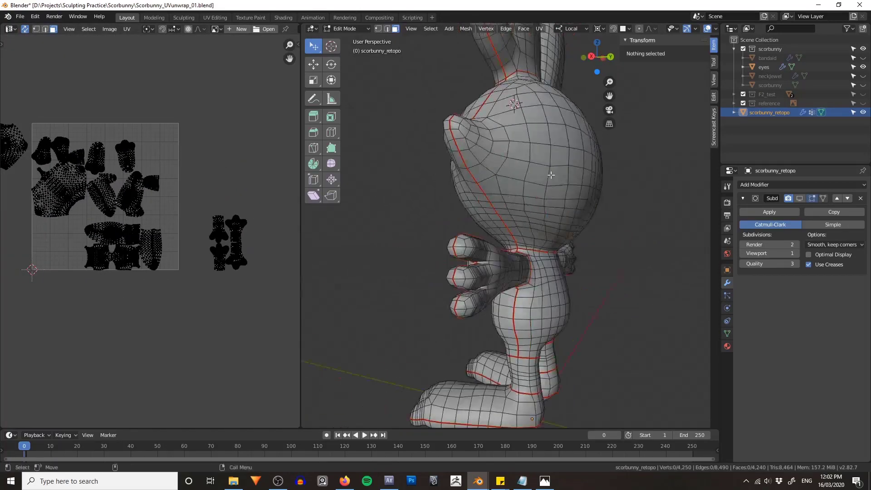
key("l")
middle_click_drag(140, 213, 285, 264)
key("g")
left_click(152, 213)
key("r")
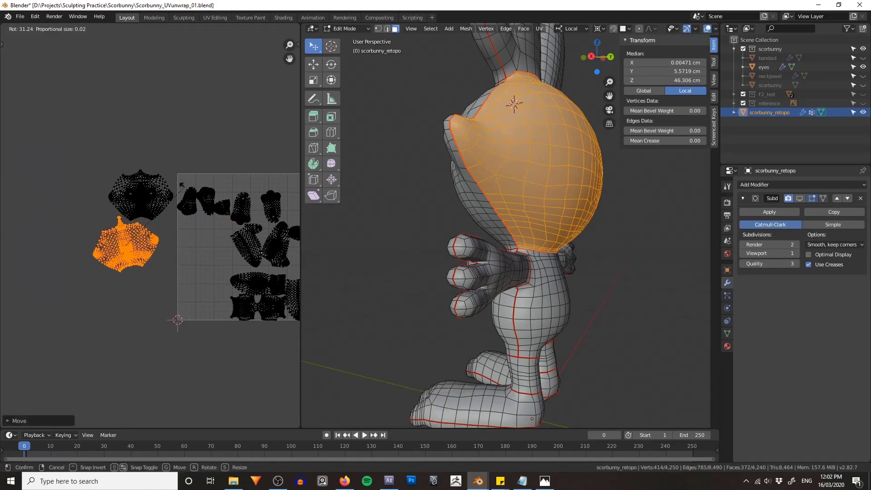
left_click(172, 209)
scroll(171, 208, "up", 4)
key("r")
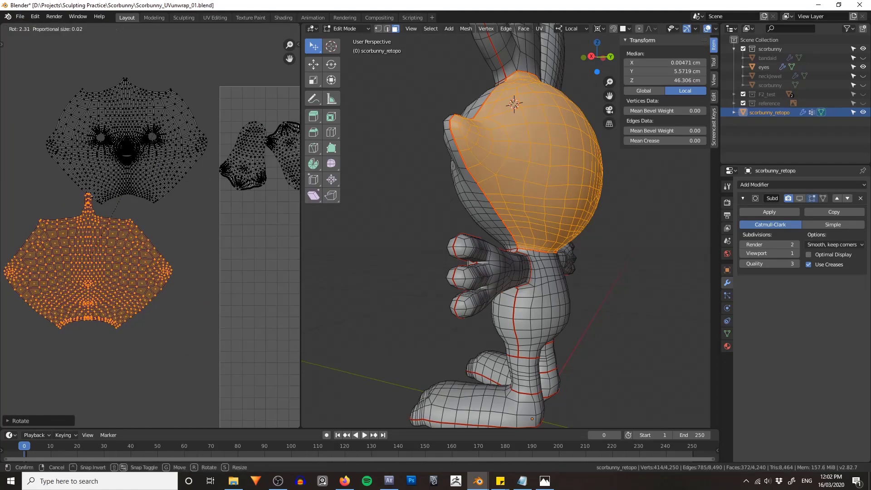
left_click(151, 138)
- Center the back-of-head island under the face island with a small gap and clear the selection
middle_click_drag(141, 176, 205, 194)
key("g")
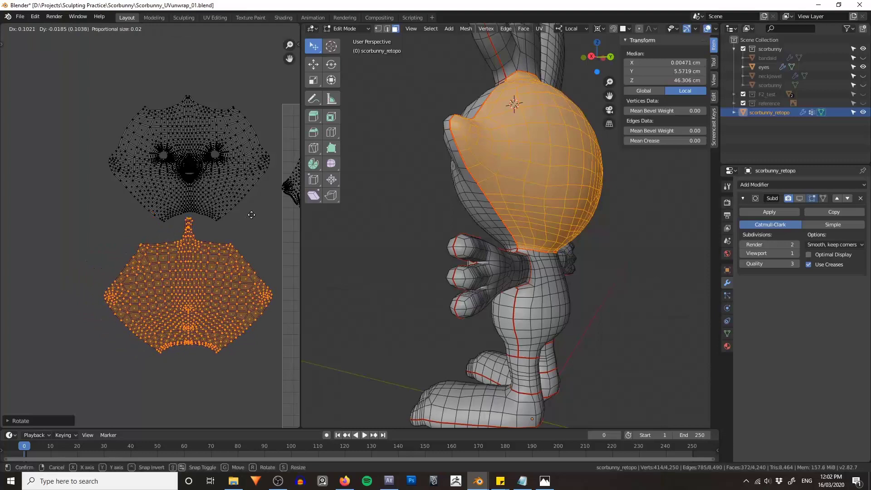
left_click(252, 213)
left_click(251, 216)
scroll(256, 234, "down", 4)
middle_click_drag(268, 250, 174, 233)
left_click(213, 353)
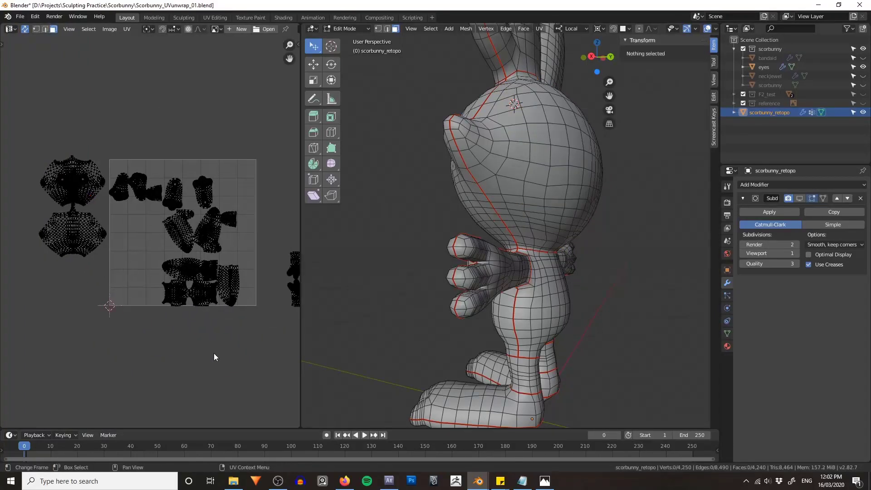
- Select the front and back torso regions up to their seams and inspect the area between the legs from below
scroll(147, 277, "up", 4)
middle_click_drag(404, 277, 408, 207)
key("l")
left_click(631, 293)
key("l")
scroll(447, 207, "up", 3)
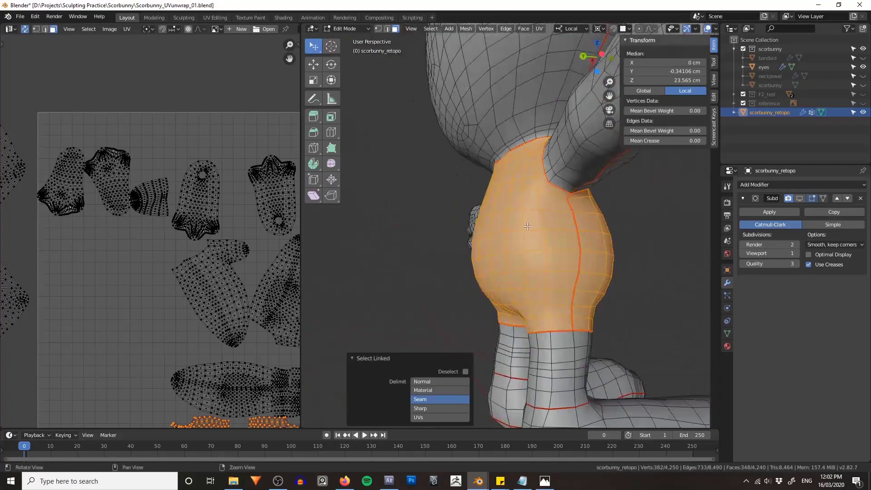
middle_click_drag(531, 207, 522, 267)
- Mark a seam across the crotch along the edge path joining the inner seams of the two legs
left_click(508, 269)
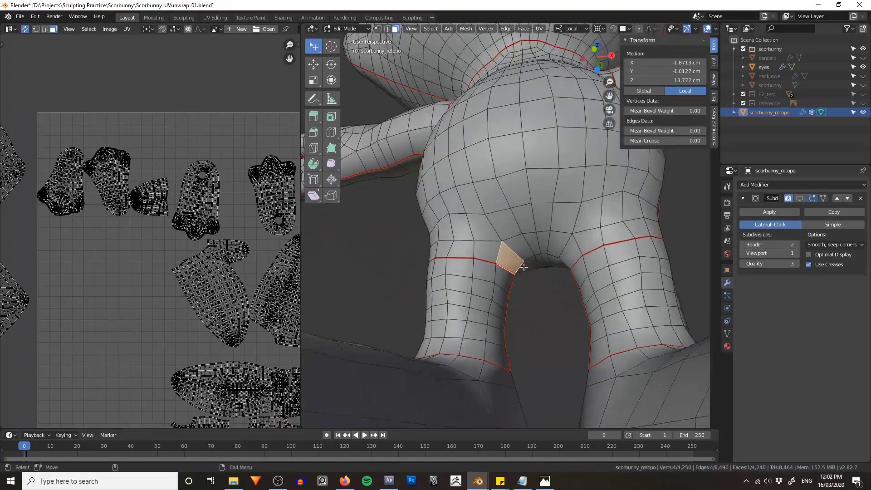
key("2")
left_click(523, 265)
middle_click_drag(550, 294, 551, 338)
left_click(564, 263, "shift")
left_click(530, 259, "ctrl")
key("ctrl+e")
left_click(568, 275)
scroll(551, 338, "down", 4)
- Select the whole torso up to the leg, arm and neck boundaries, unwrap it again, and clear the selection
left_click(385, 270)
middle_click_drag(385, 270, 528, 236)
left_click(425, 258)
key("l")
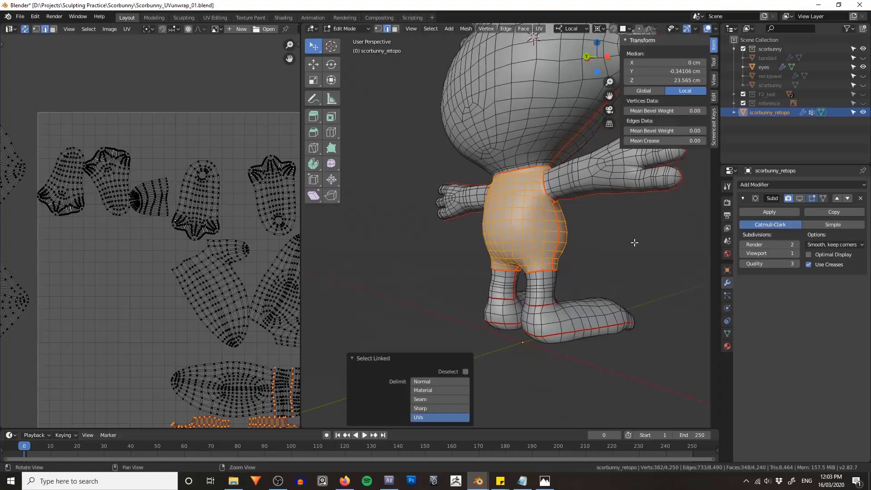
middle_click_drag(634, 243, 520, 250)
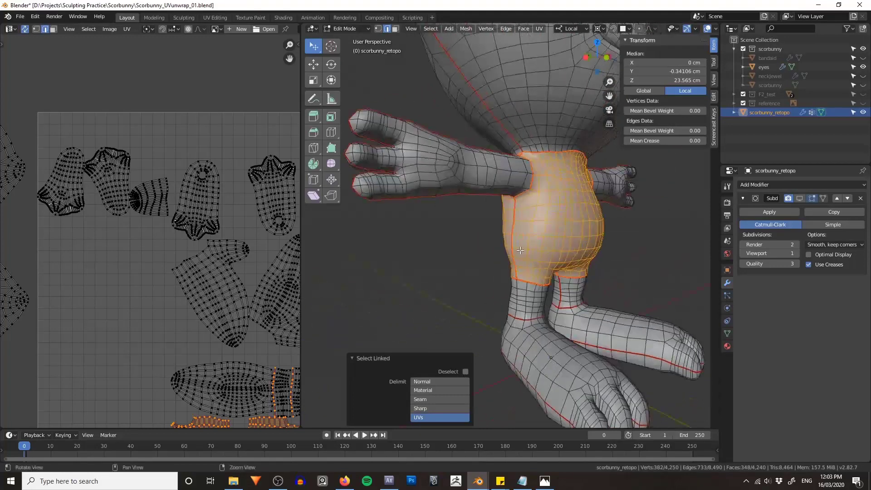
key("u")
left_click(548, 240)
scroll(198, 300, "down", 3)
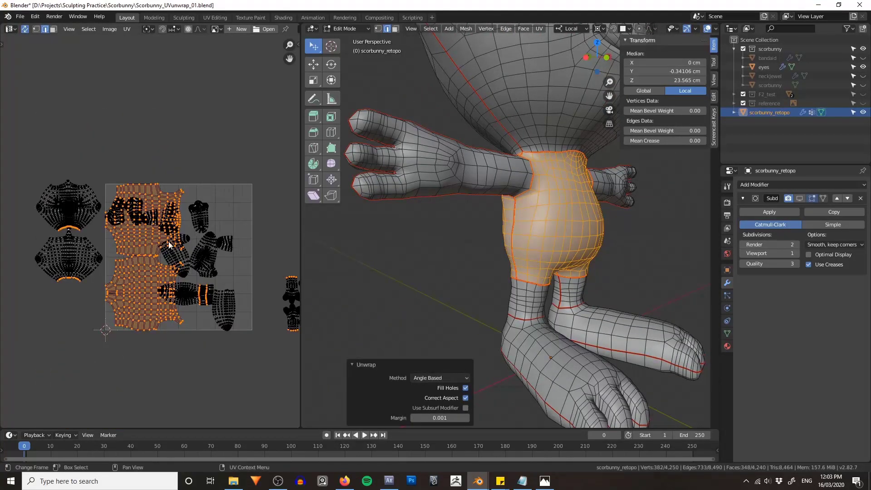
key("alt+a")
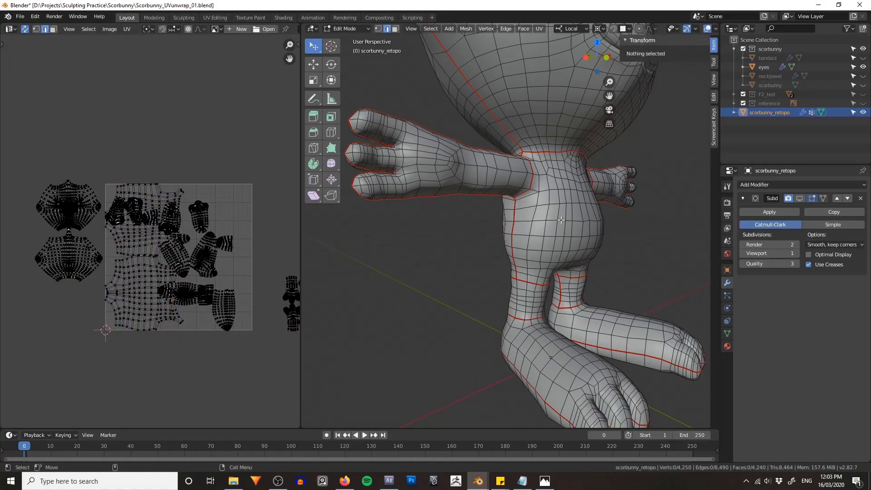
- Reselect both torso halves in face mode, scale their islands down, and move them outside the tile below the head islands
key("l")
key("l")
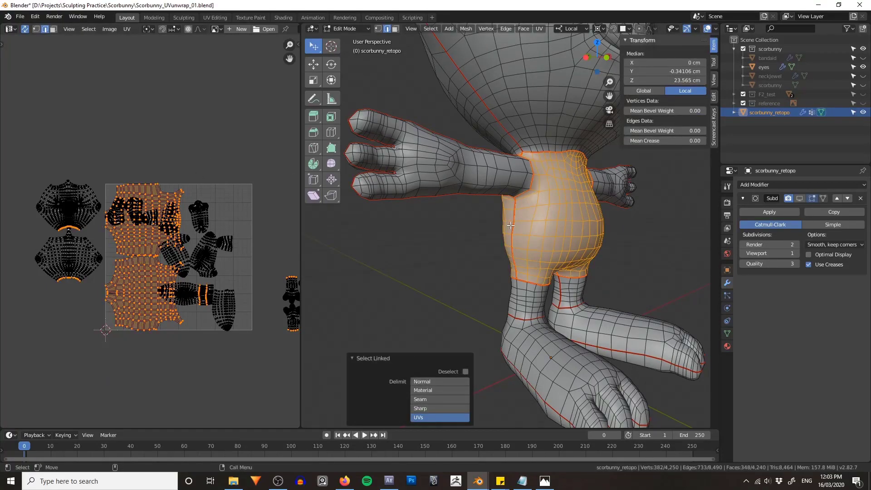
key("3")
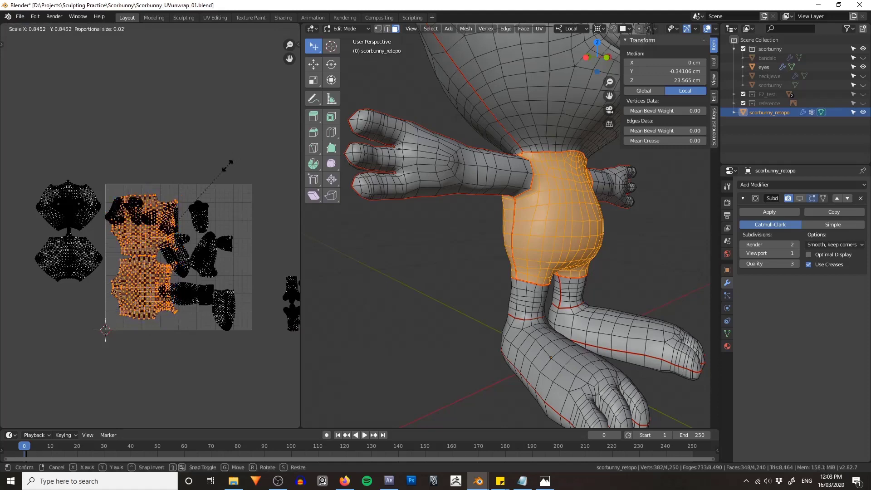
left_click(200, 198)
key("g")
left_click(117, 292)
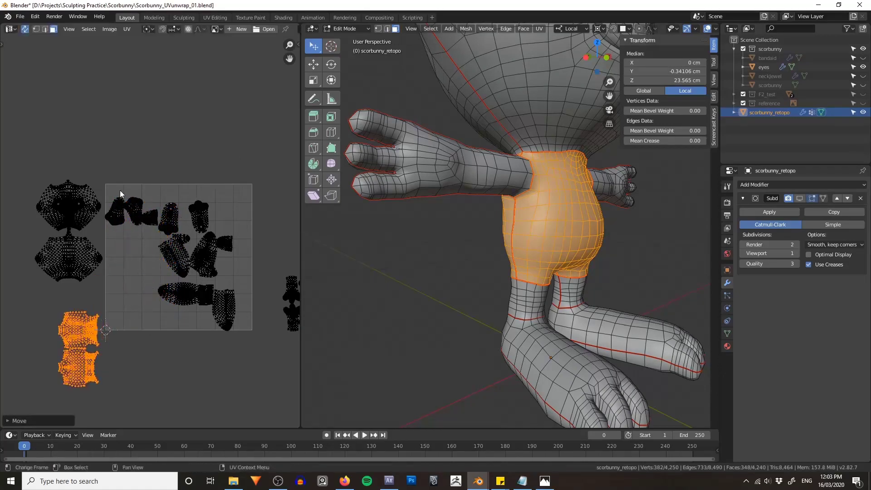
- Rotate the torso islands 90° upright, place them directly under the back-of-head island, and clear the selection
key("r")
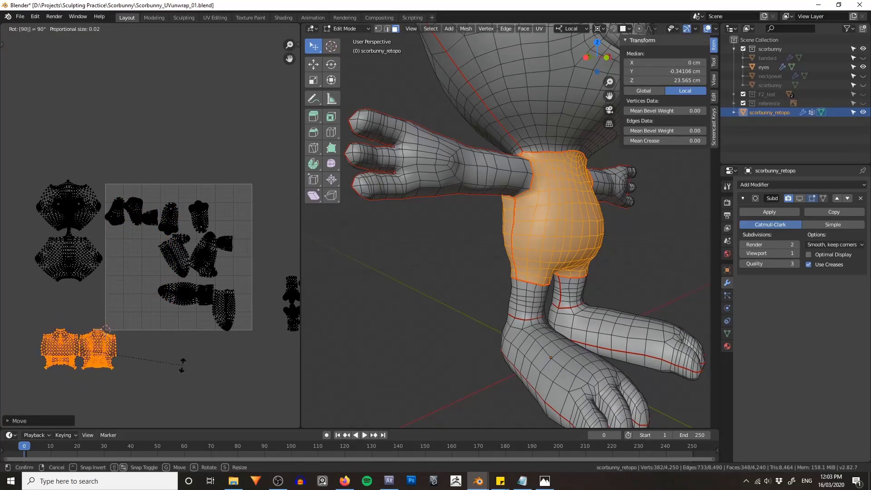
key("Return")
key("g")
left_click(170, 320)
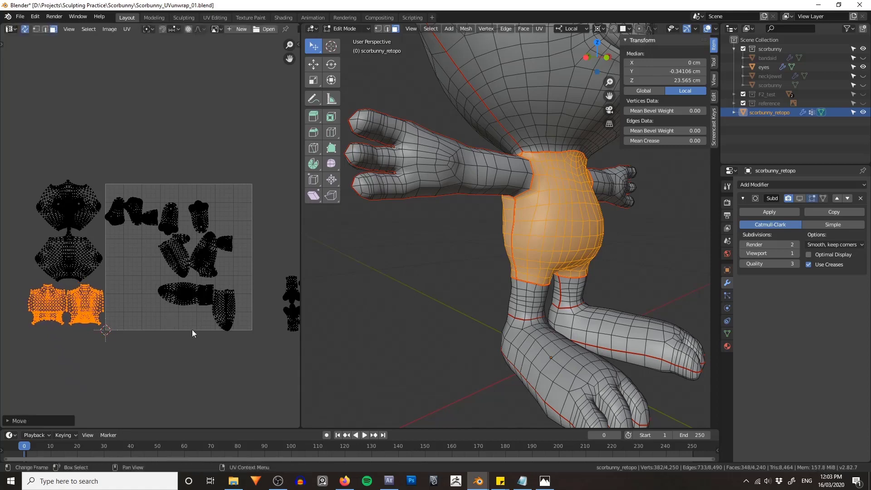
key("alt+a")
- Select the lower-leg bands above both feet, move their islands out of the tile beside the arm islands, and clear the selection
middle_click_drag(476, 310, 441, 255, "shift")
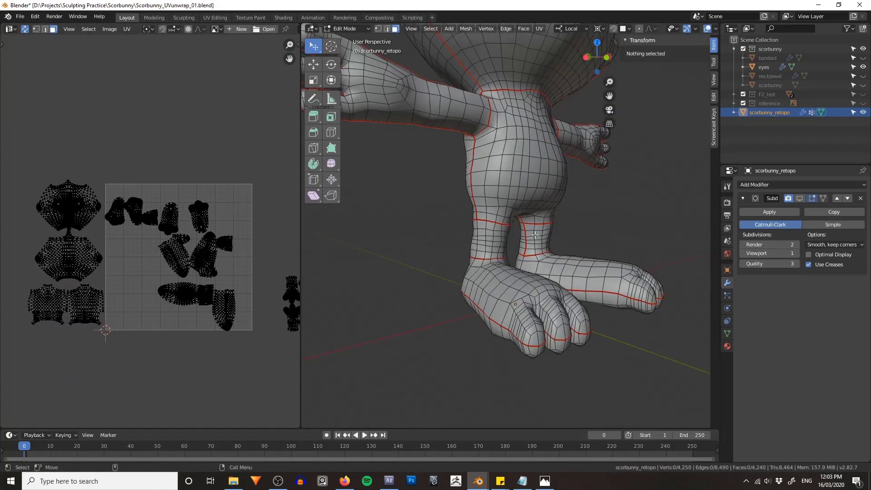
key("l")
scroll(183, 227, "up", 6)
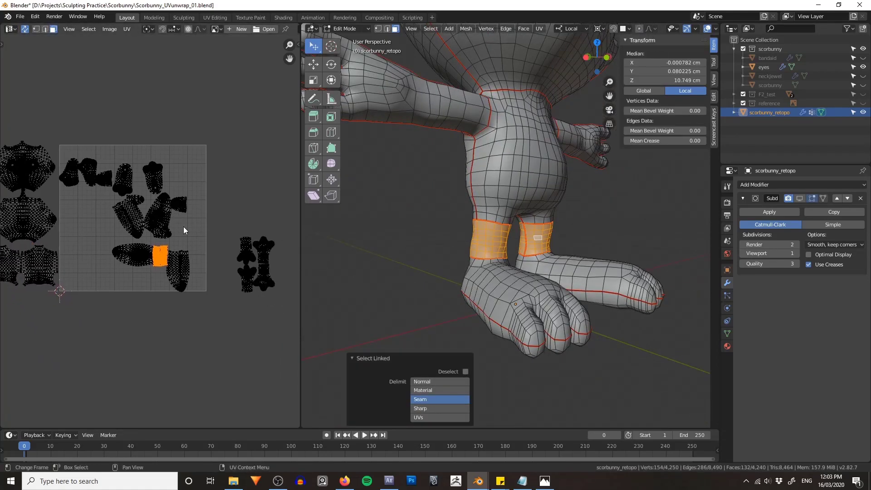
scroll(137, 253, "down", 4)
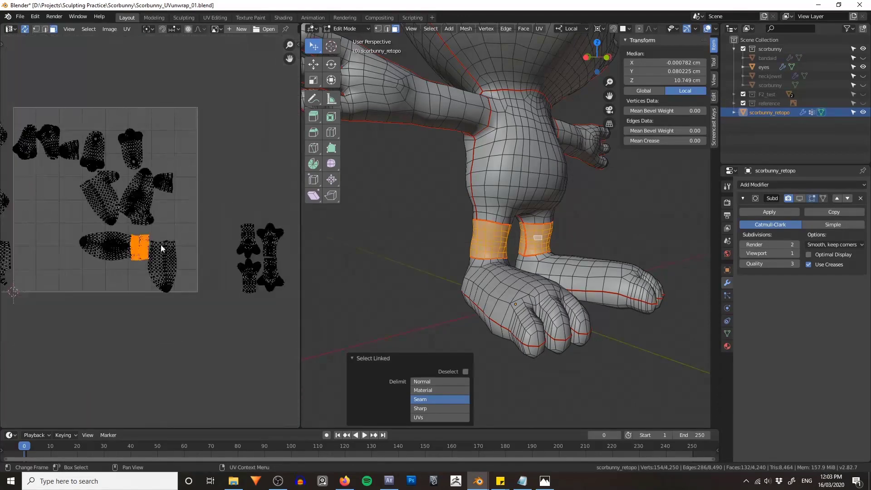
key("g")
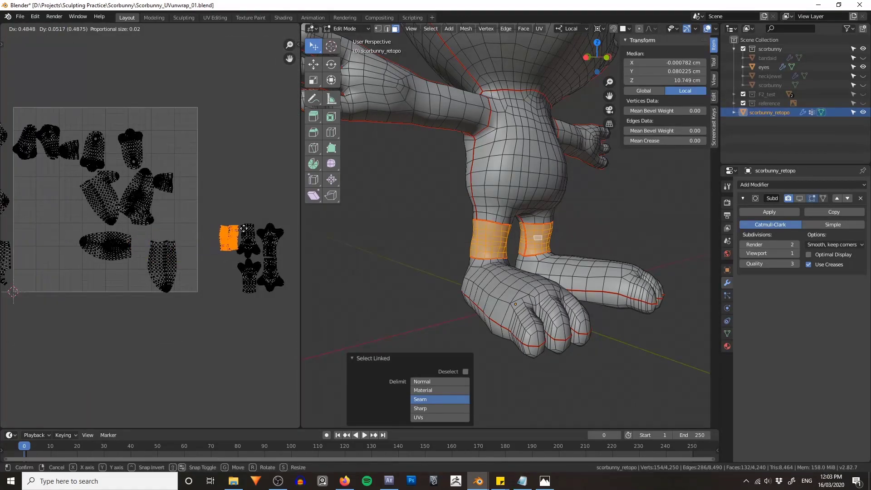
left_click(243, 223)
left_click(243, 195)
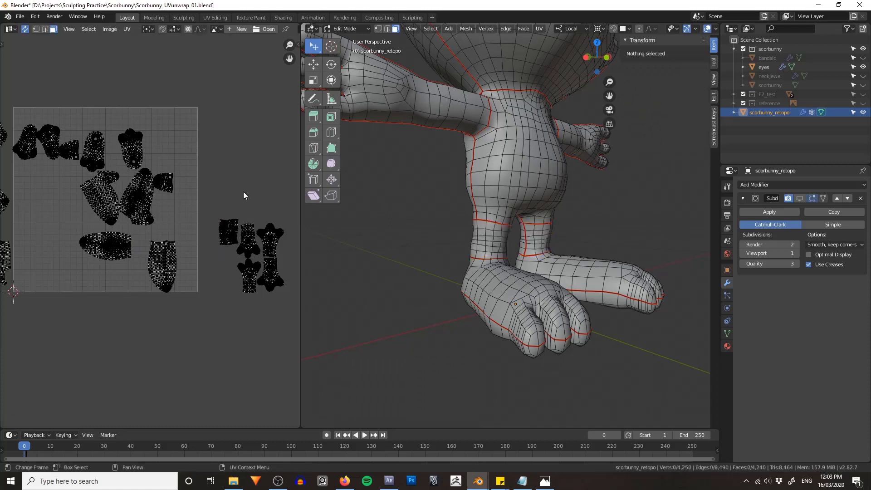
- Select the top and sole of the character's right foot, move both islands above the tile, and clear the selection
middle_click_drag(186, 222, 220, 252)
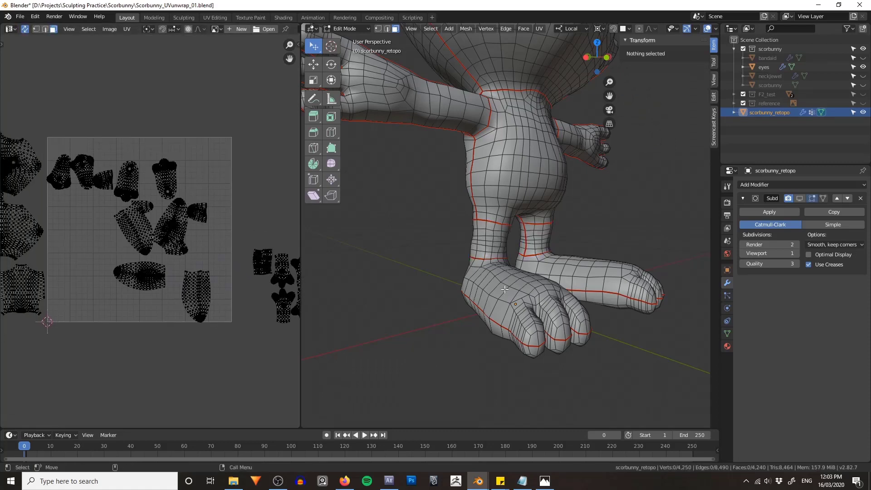
key("l")
key("l")
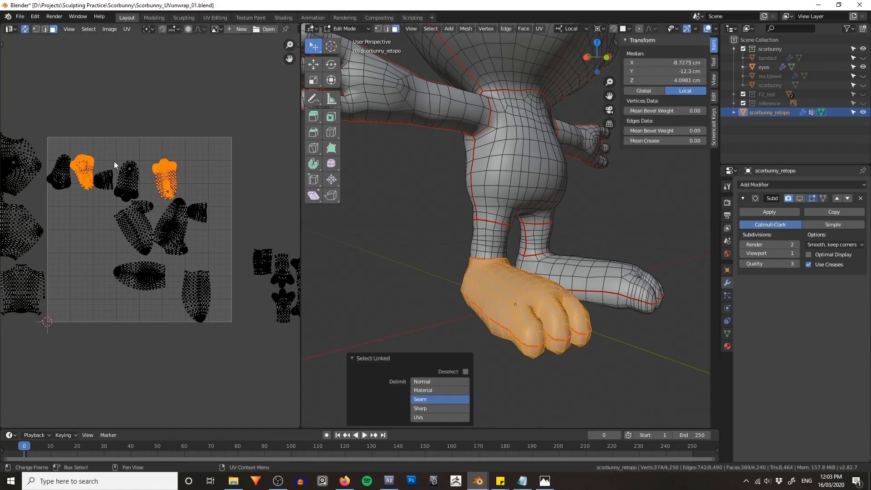
key("g")
left_click(177, 123)
left_click(204, 111)
- Move the right foot's top island next to its sole island, rotate it straight, and clear the selection
scroll(214, 166, "up", 3)
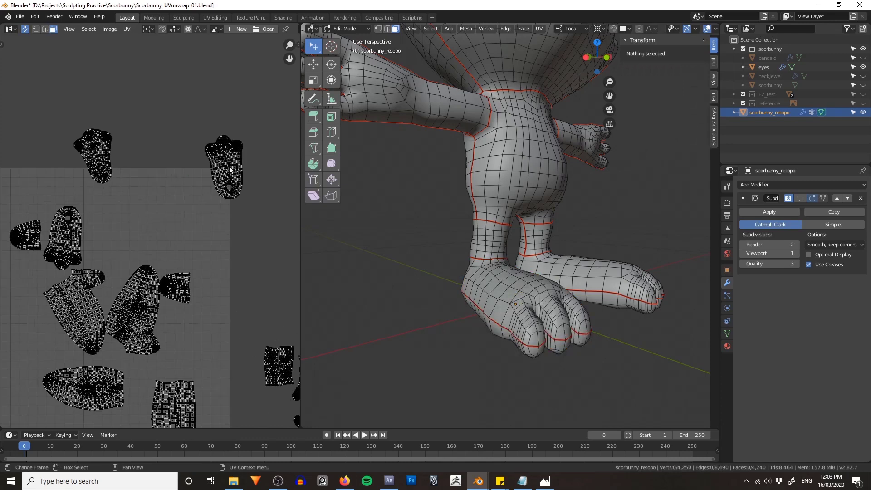
key("l")
key("g")
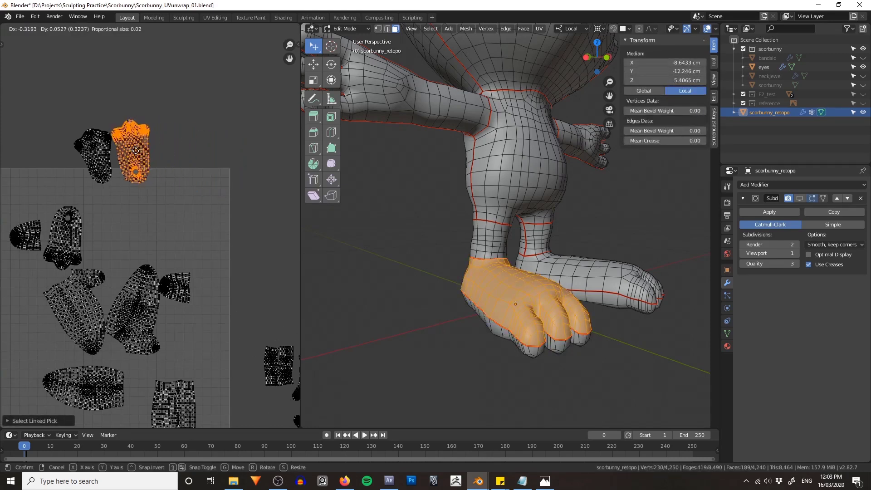
left_click(140, 149)
key("r")
left_click(179, 100)
key("alt+a")
- Rotate the right foot's sole island straight, nudge it beside the foot-top island, and clear the selection
key("l")
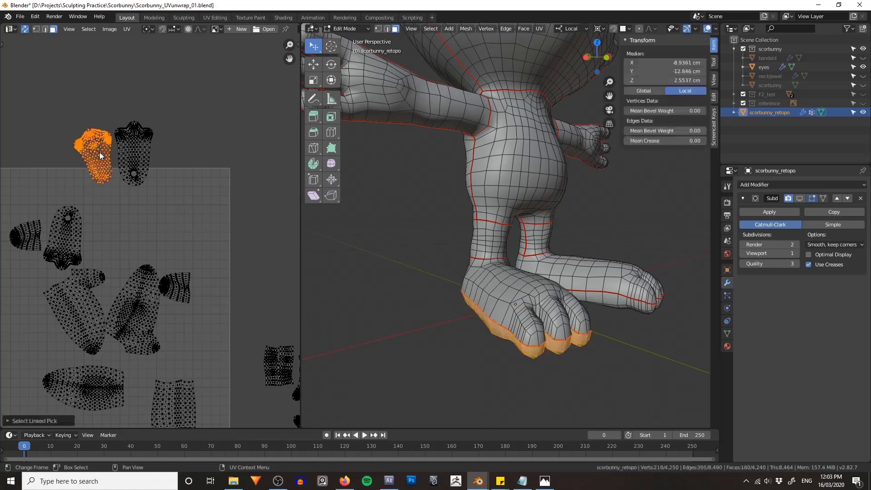
key("r")
left_click(162, 97)
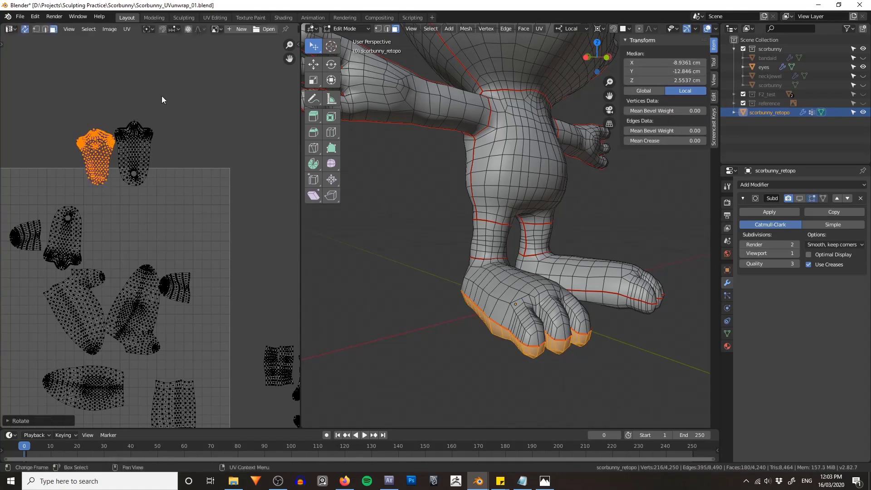
scroll(162, 96, "up", 2)
middle_click_drag(162, 96, 200, 145)
key("g")
left_click(189, 128)
key("alt+a")
- Select the left foot's top and sole, move both islands above the tile beside the right-foot islands, and clear the selection
scroll(160, 238, "down", 5)
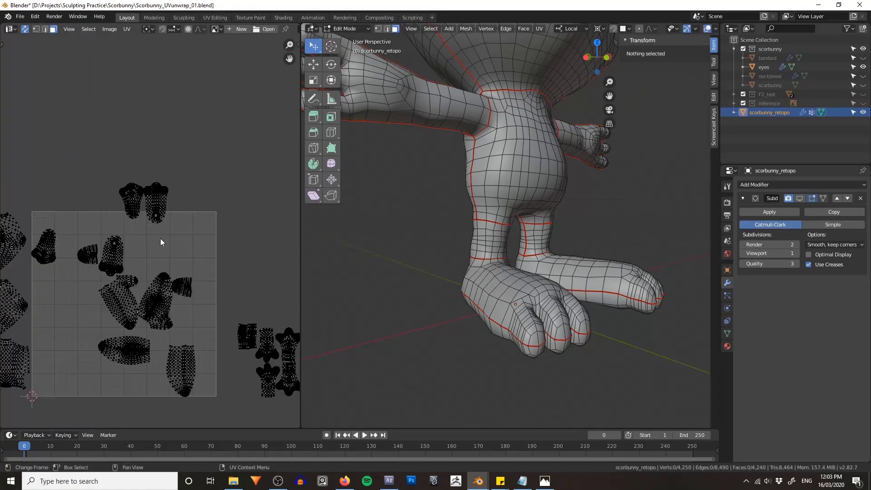
middle_click_drag(147, 239, 180, 177)
key("l")
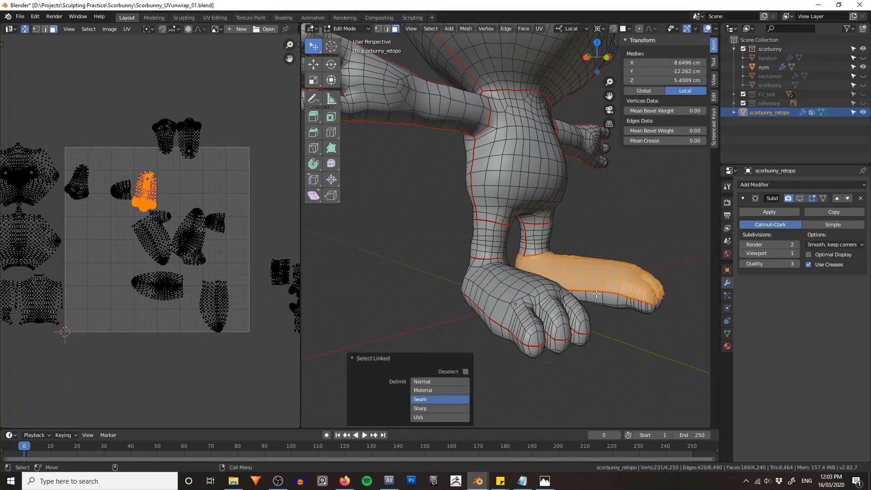
key("g")
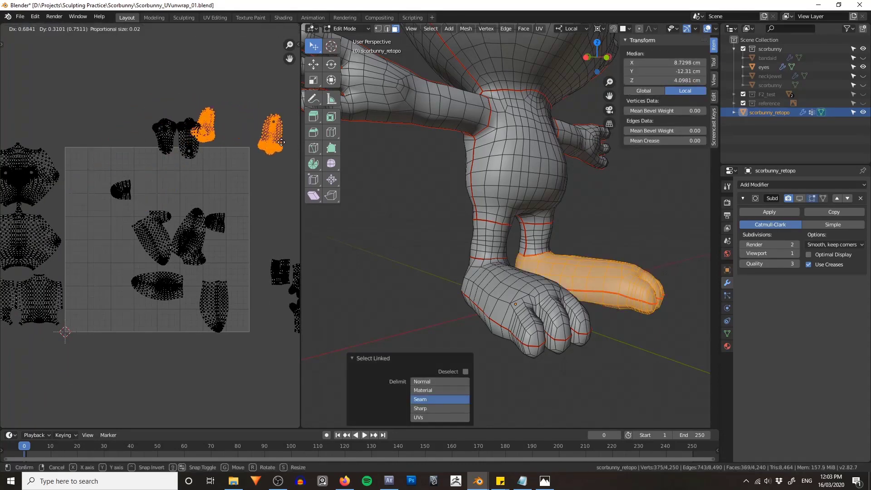
left_click(288, 152)
middle_click_drag(239, 105, 161, 141)
key("alt+a")
- Rotate the left foot's sole island straight, lower it slightly within the foot row, and clear the selection
scroll(162, 142, "up", 4)
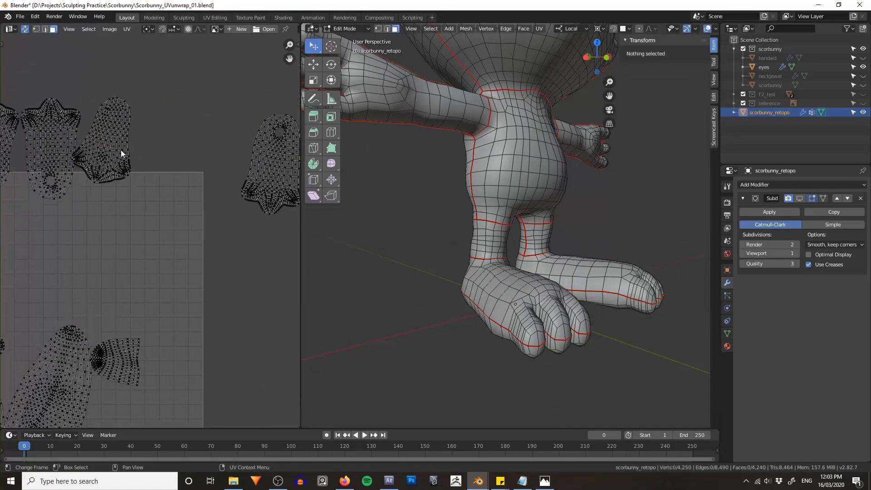
key("l")
key("r")
left_click(165, 85)
key("g")
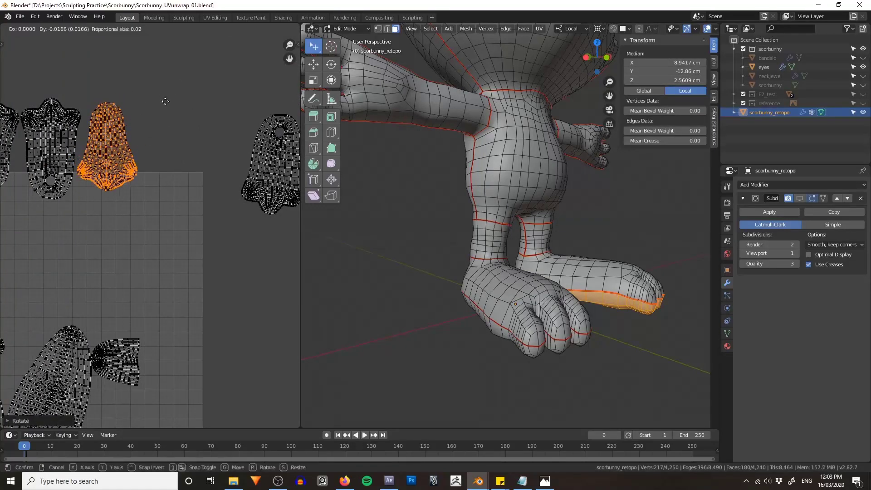
left_click(162, 112)
key("alt+a")
- Straighten the left foot's top island, move it to the end of the foot row beside its sole, and clear the selection
key("l")
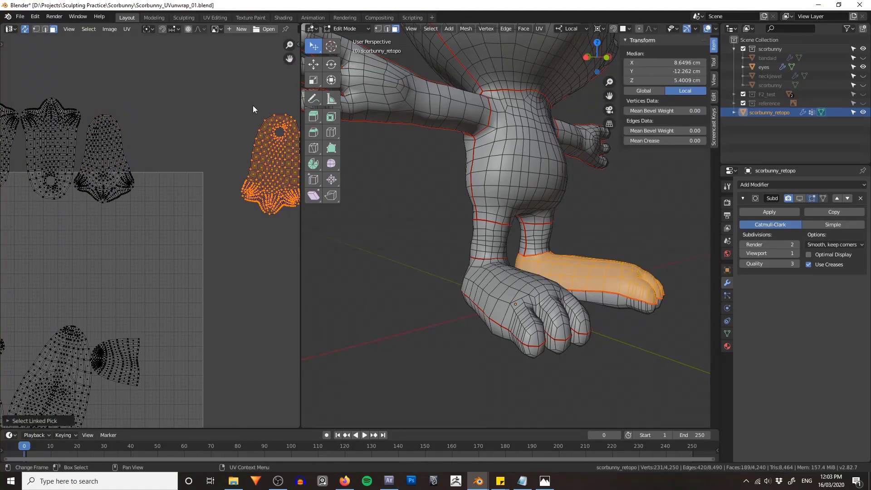
key("g")
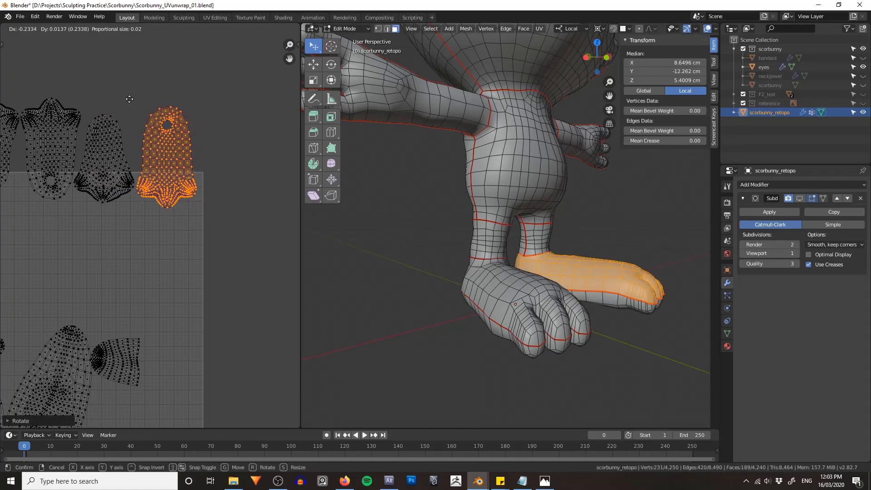
left_click(126, 99)
left_click(101, 89)
middle_click_drag(52, 82, 167, 94)
key("alt+a")
scroll(186, 184, "down", 5)
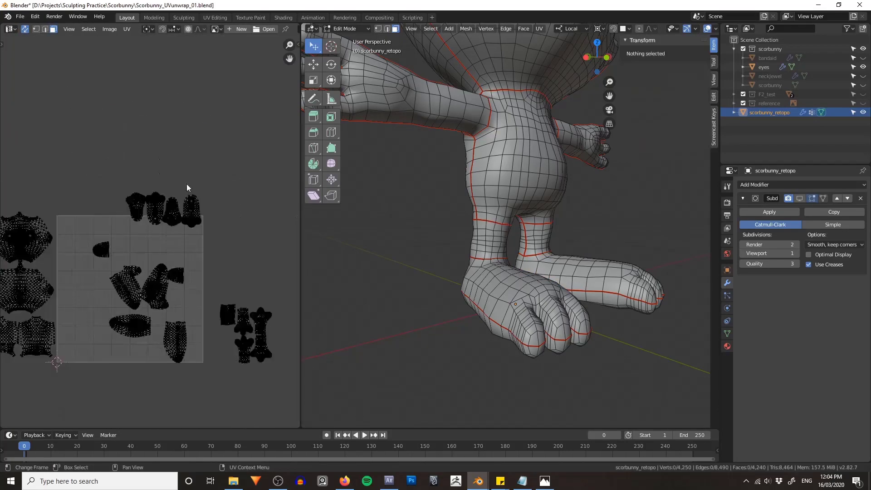
- Select the two small mouth-cavity islands and frame their faces in the 3D viewport with X-ray enabled
middle_click_drag(189, 201, 196, 150)
scroll(190, 151, "up", 3)
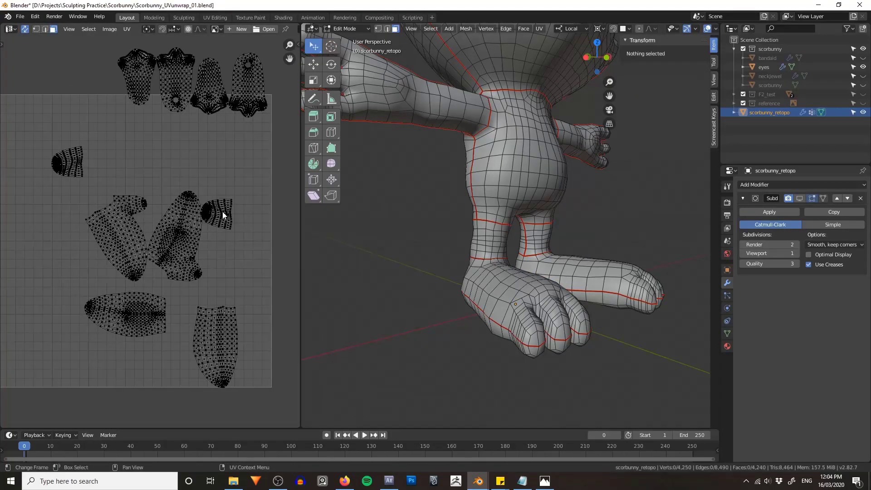
key("l")
key("KP_Decimal")
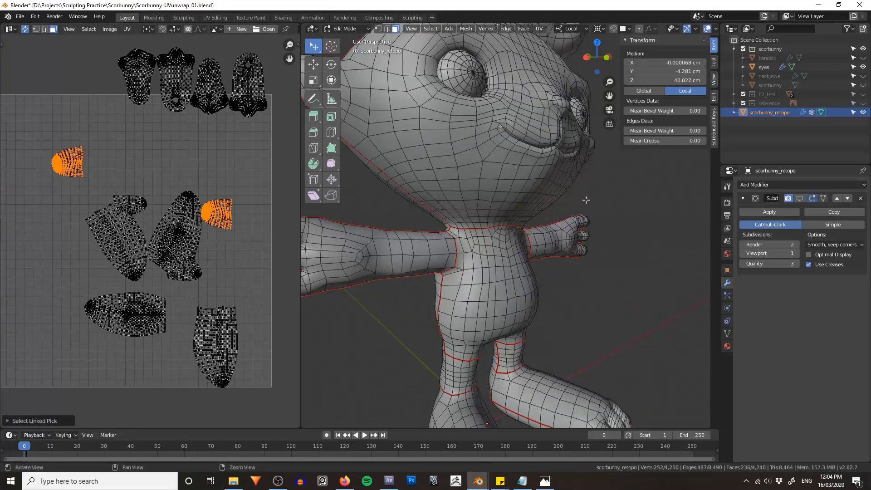
key("alt+z")
key("KP_Decimal")
key("ctrl+x")
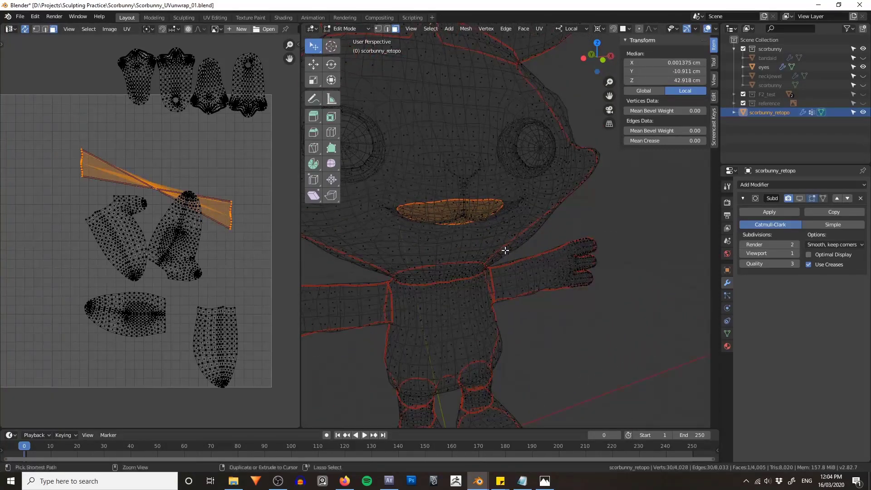
key("ctrl+z")
key("KP_Decimal")
middle_click_drag(505, 249, 309, 196)
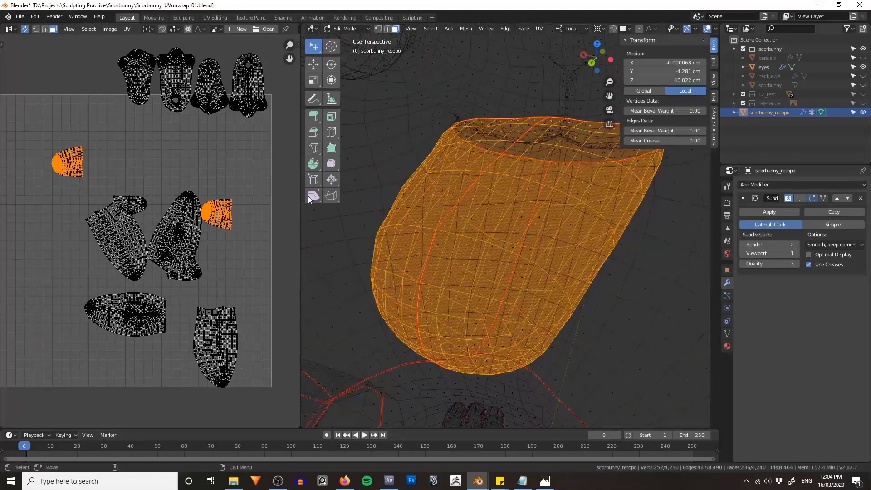
- Clear the seam along one side of the mouth cavity, from its rim edge down to the underside
key("2")
left_click(538, 186)
middle_click_drag(539, 238, 499, 214)
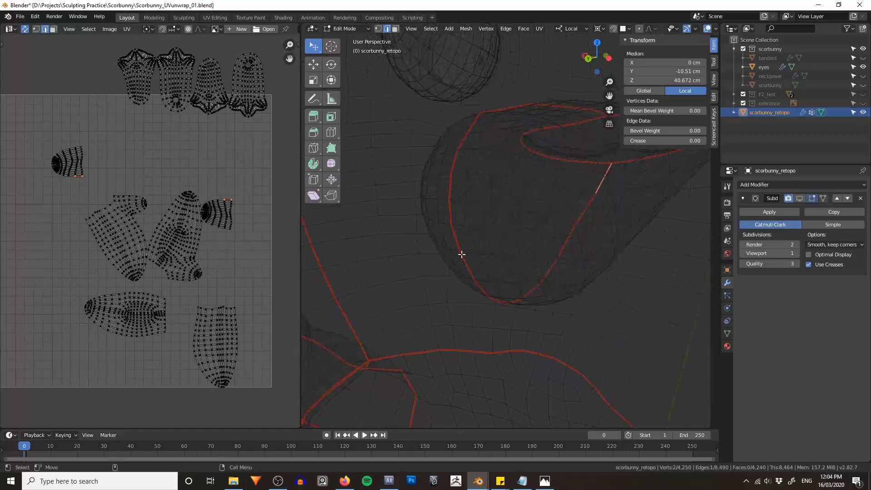
left_click(468, 254, "ctrl")
key("ctrl+e")
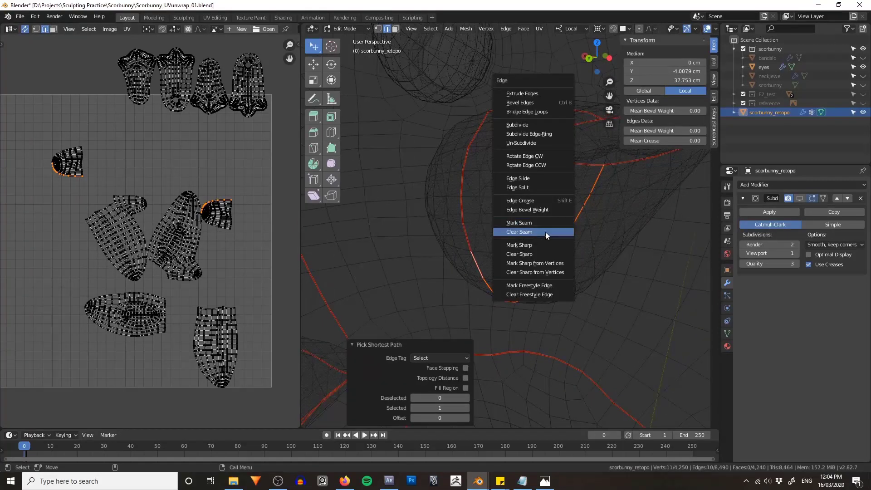
left_click(559, 223)
- Select both linked halves of the mouth cavity and unwrap them again
key("alt+a")
key("a")
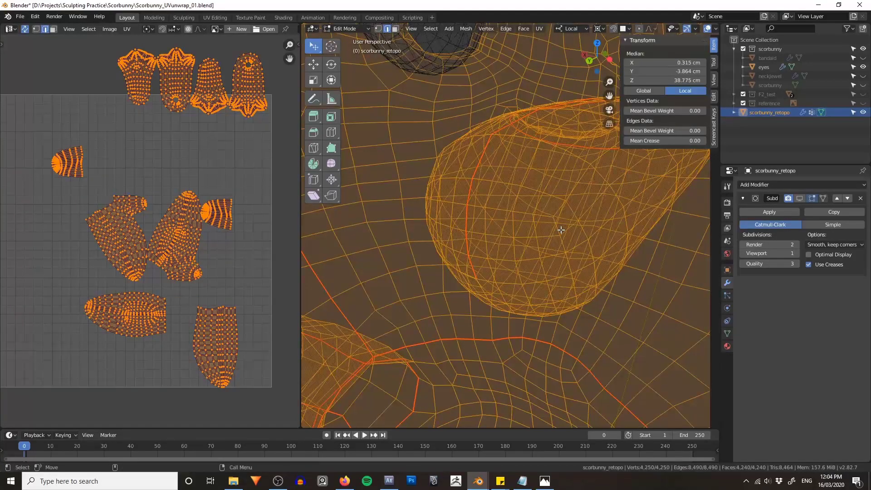
key("alt+a")
key("l")
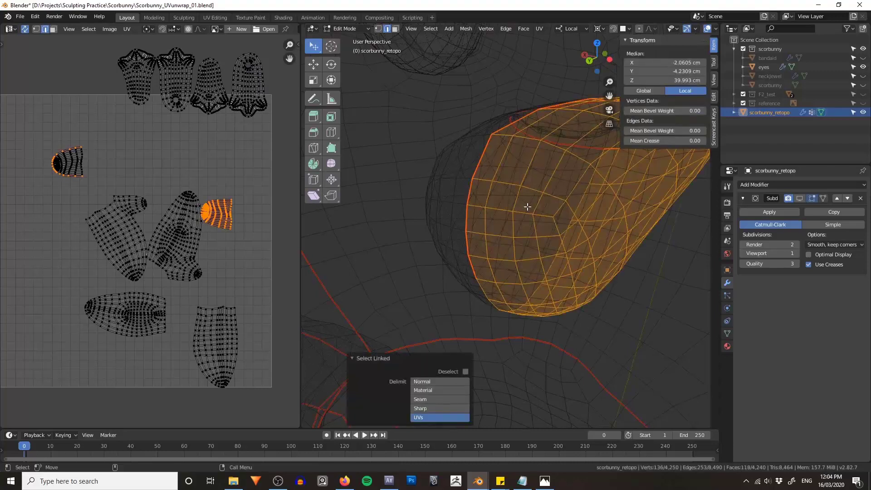
key("l")
middle_click_drag(504, 189, 542, 199)
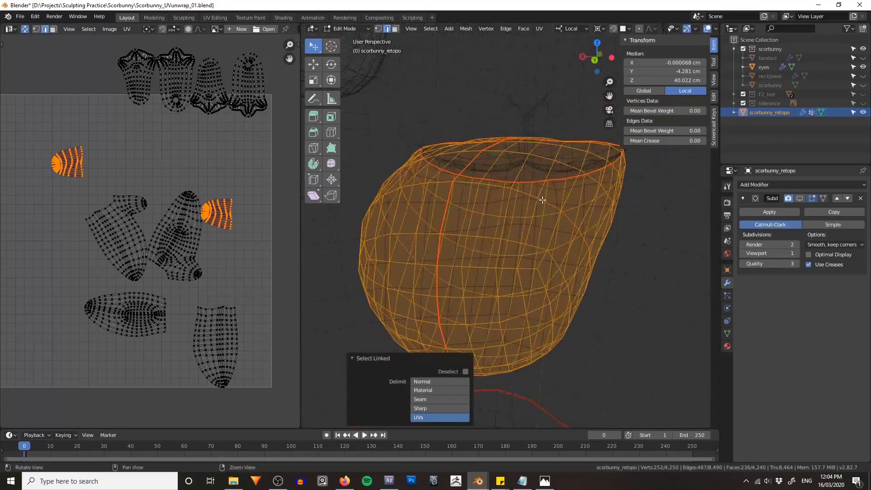
key("u")
left_click(524, 198)
scroll(72, 181, "down", 3)
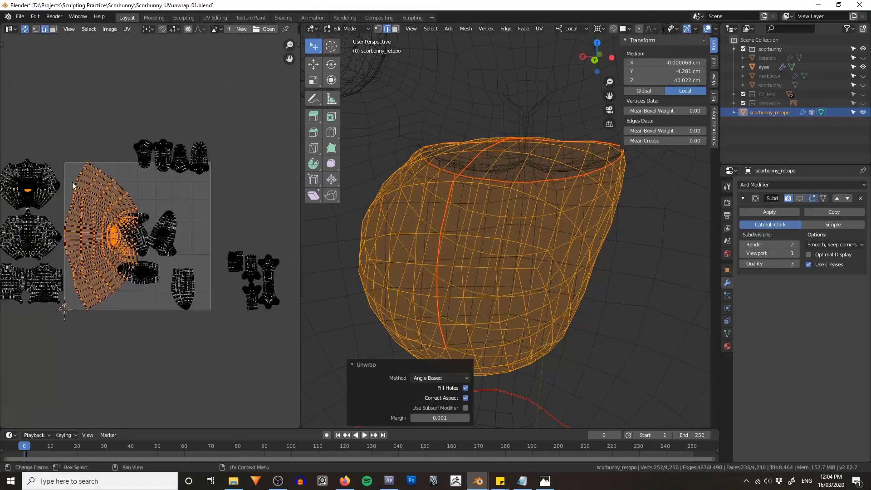
- Scale the mouth-cavity island down, move it just below the tile's lower-left corner, and return the viewport to solid view
key("3")
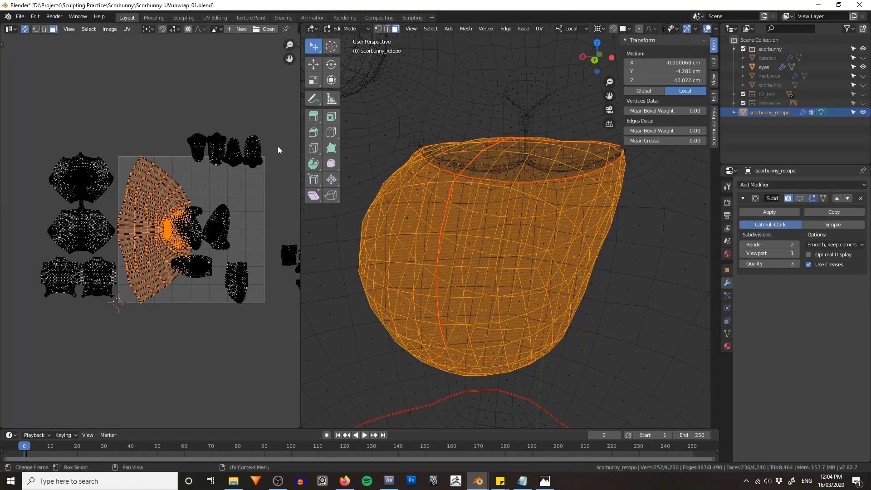
key("s")
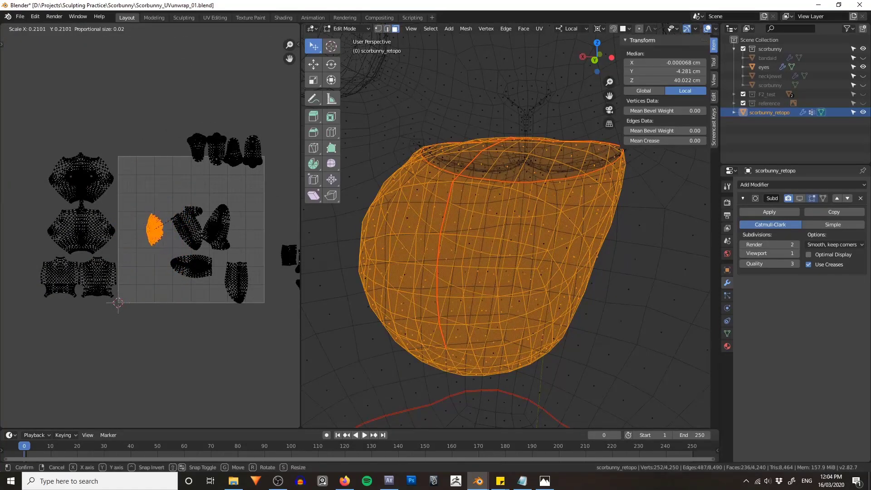
key("Return")
key("g")
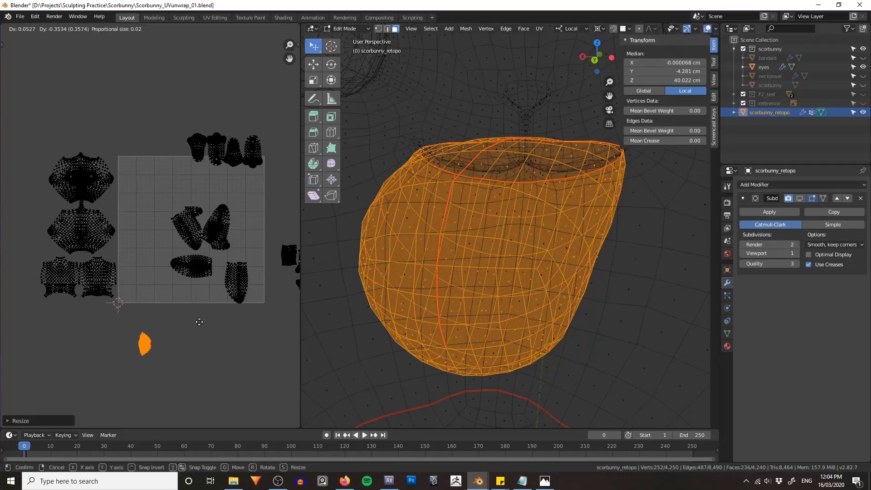
left_click(174, 302)
left_click(207, 326)
middle_click_drag(344, 272, 434, 239)
key("z")
left_click(494, 235)
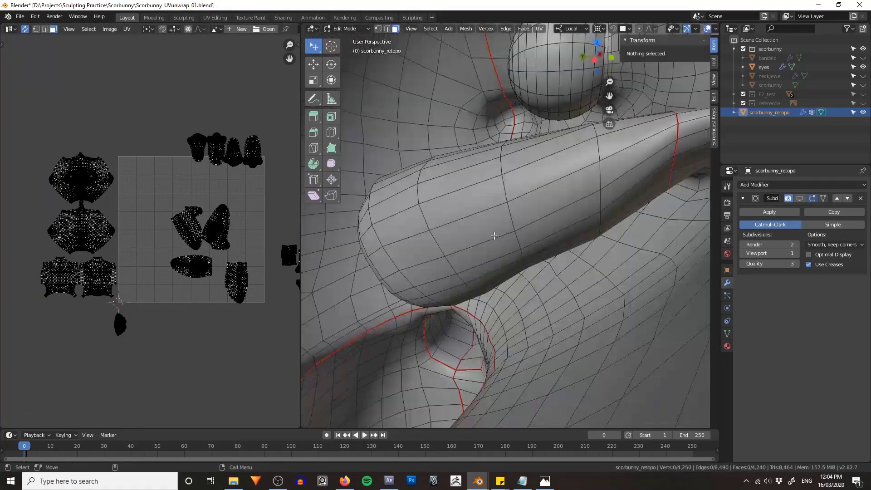
- Rotate the bent ear's back island upright with its main tip pointing up, and clear the selection
middle_click_drag(494, 236, 562, 227)
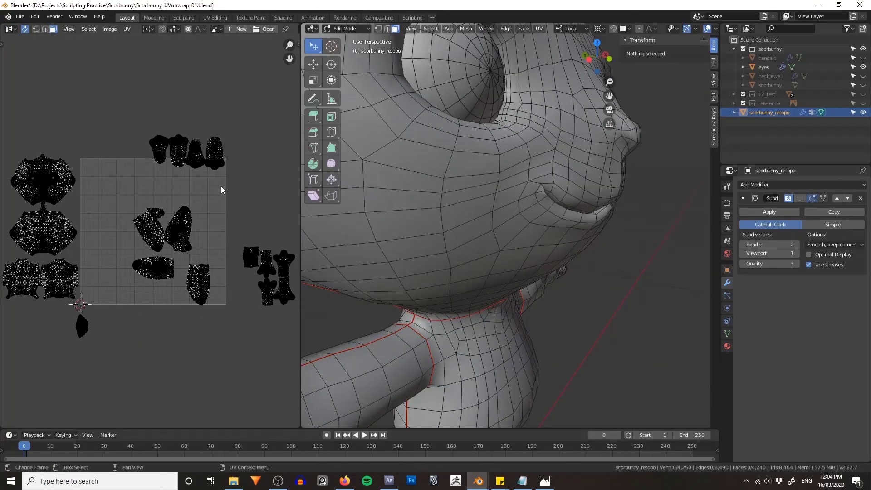
scroll(200, 227, "up", 3)
key("l")
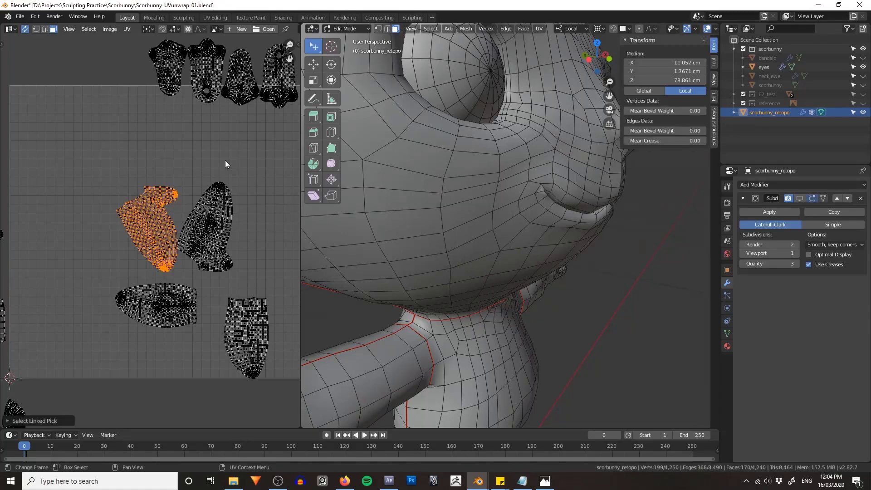
key("r")
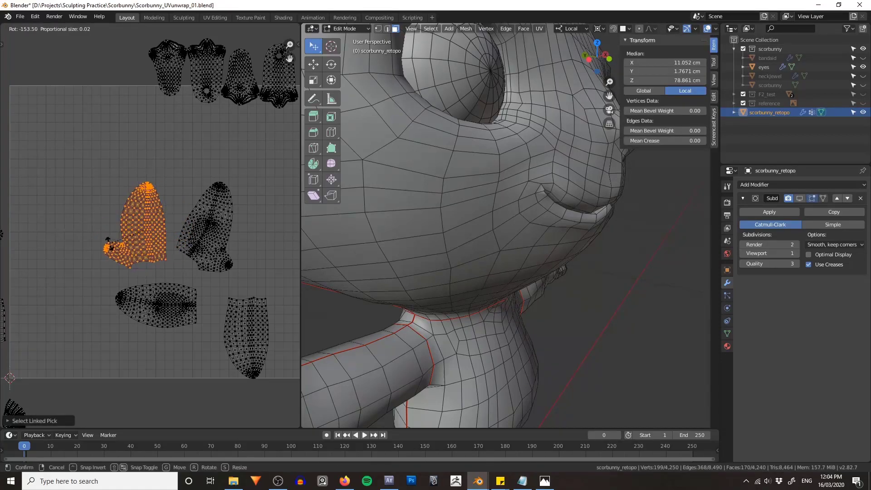
left_click(108, 243)
left_click(216, 183)
- Rotate the bent ear's front island upright, place it beside the ear's back island, and clear the selection
key("l")
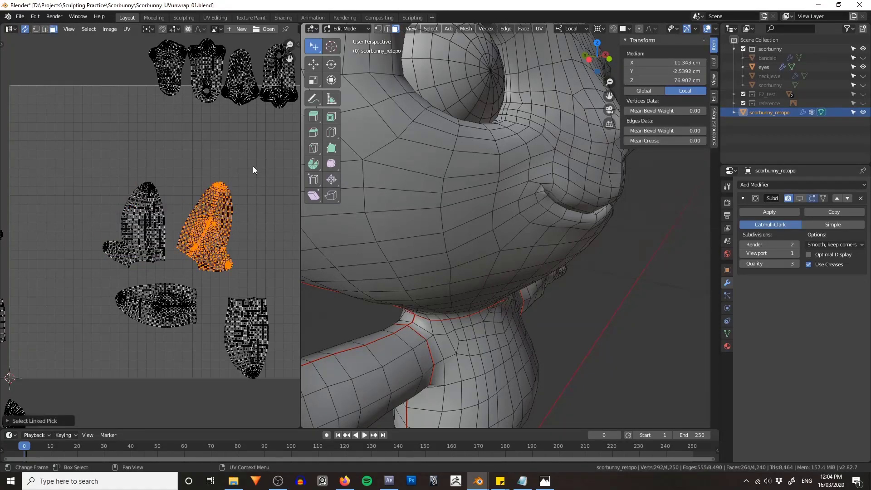
key("r")
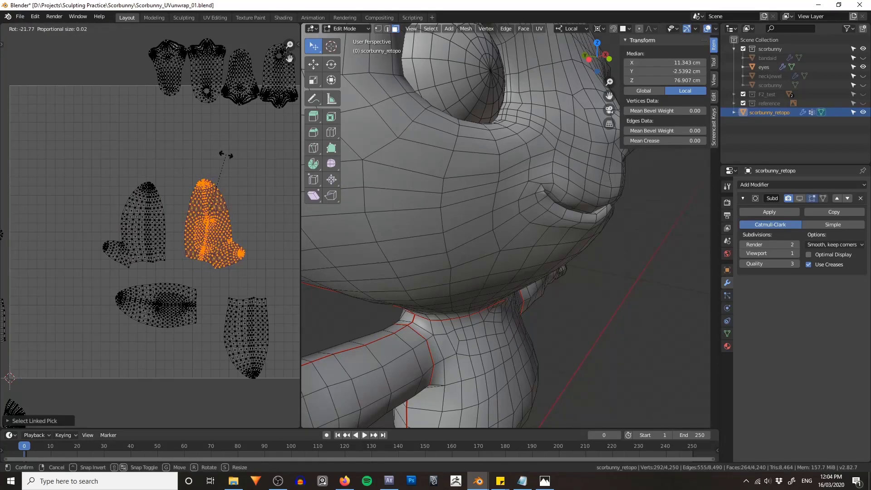
left_click(224, 154)
key("g")
left_click(208, 159)
key("alt+a")
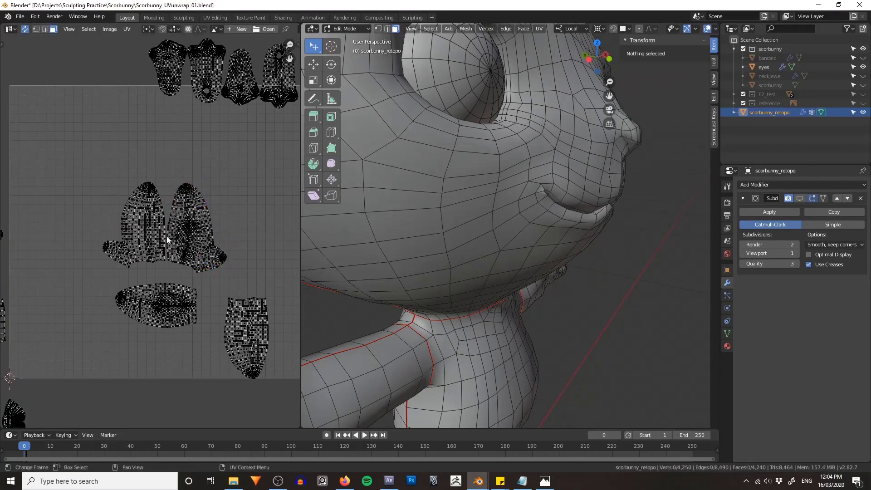
- Rotate the straight ear's front island upright, move it beneath the bent ear's back island, and clear the selection
left_click_drag(635, 150, 570, 163, "alt")
right_click_drag(570, 164, 586, 104, "alt")
middle_click_drag(585, 104, 545, 192, "alt")
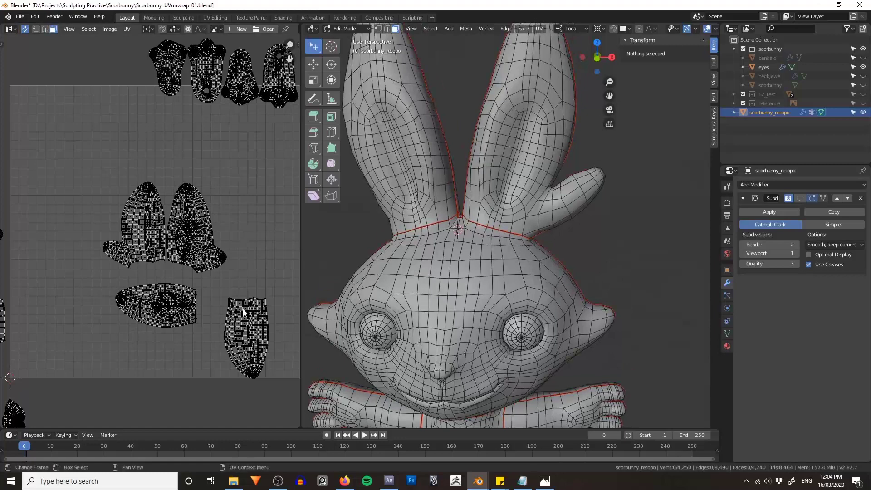
key("l")
key("r")
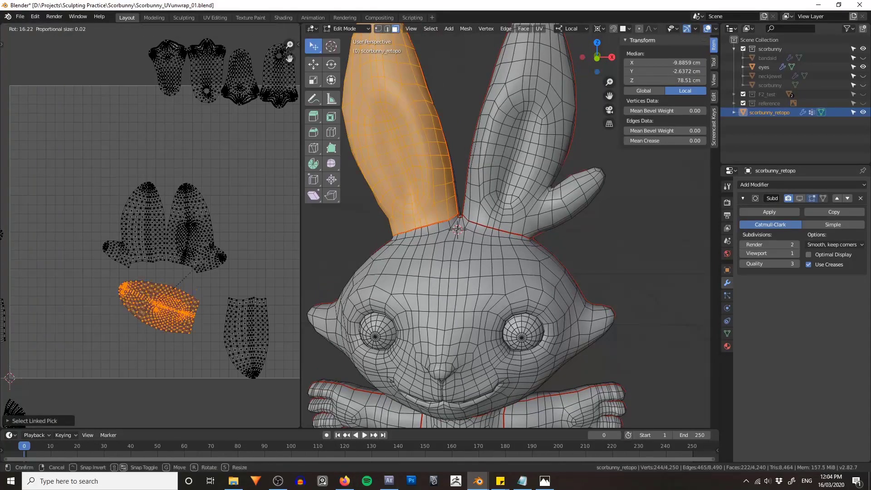
left_click(211, 336)
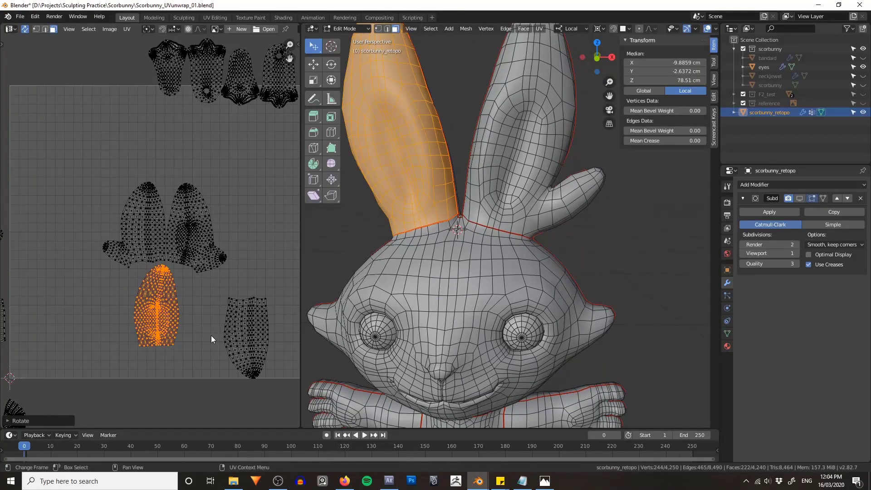
key("g")
left_click(192, 337)
key("l")
left_click(260, 326)
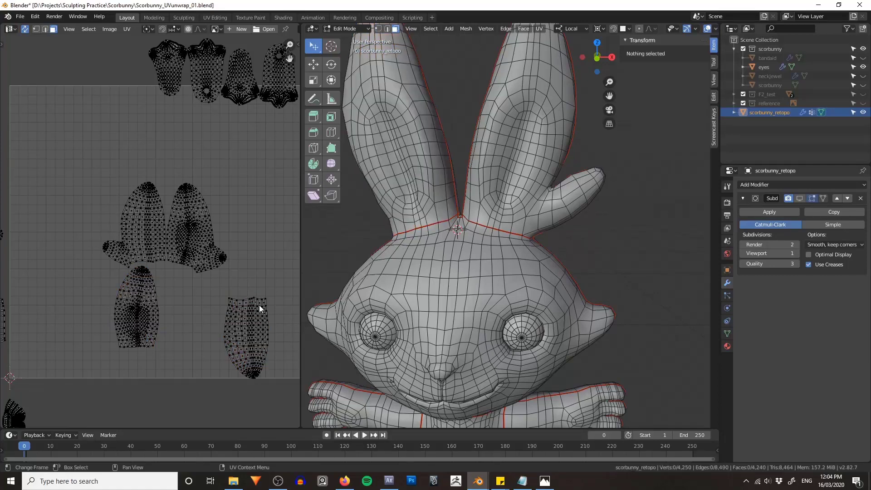
- Turn the straight ear's back island tip-up, position it beside the same ear's front island, and clear the selection
key("l")
key("r")
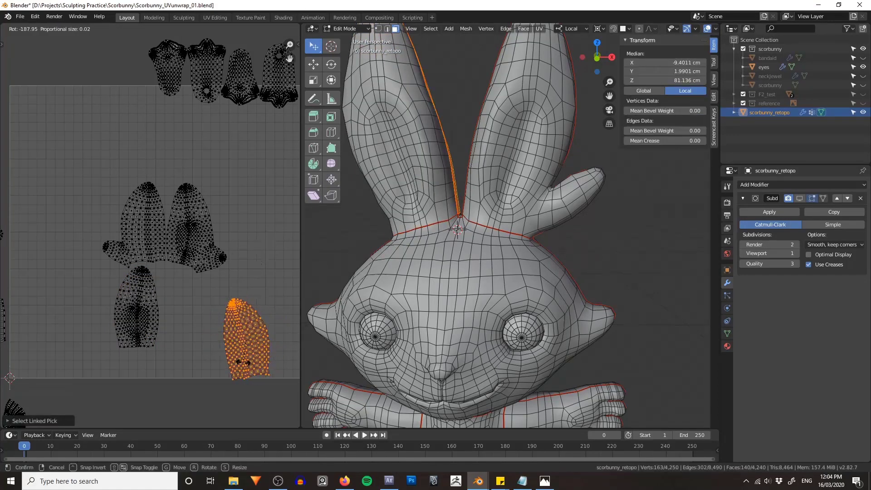
key("g")
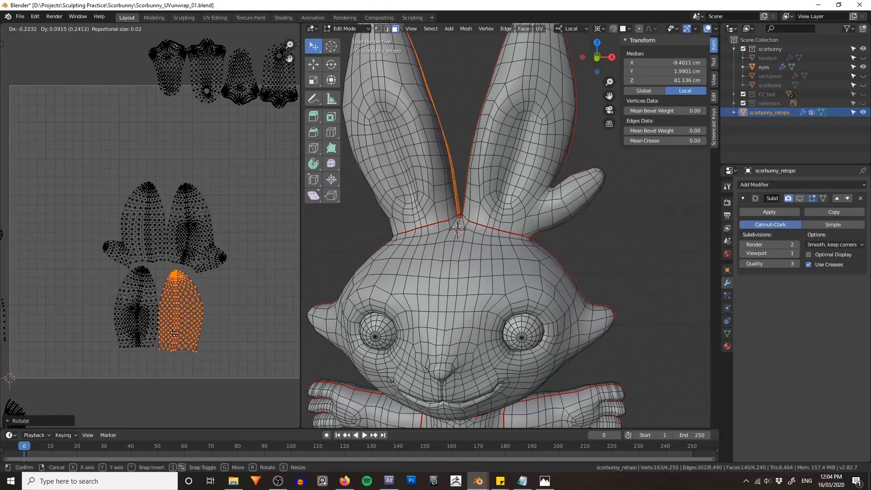
left_click(175, 332)
left_click(224, 309)
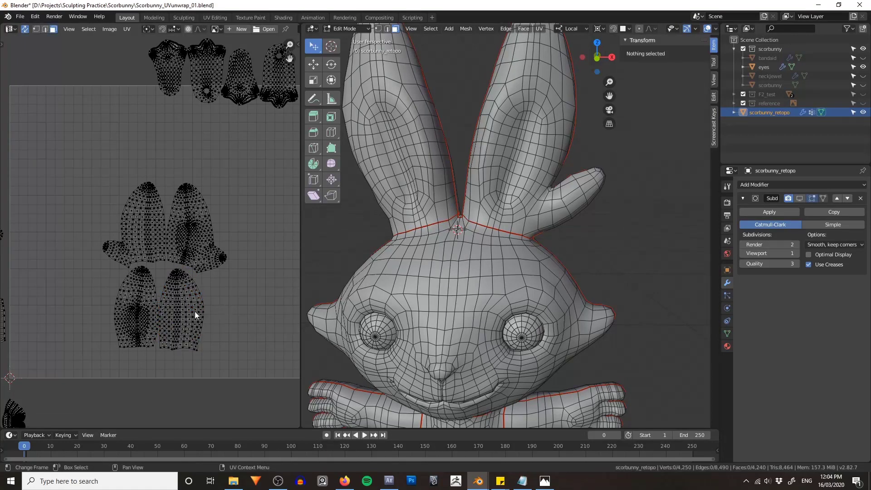
key("l")
key("g")
left_click(226, 303)
left_click(226, 303)
- Select all four ear islands, move them into the tile's lower-right corner, and clear the selection
scroll(215, 230, "down", 6)
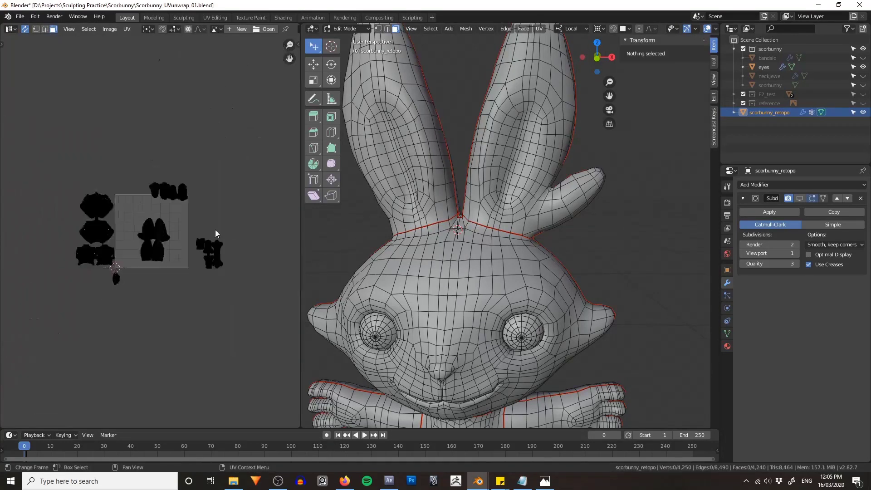
scroll(194, 189, "up", 3)
middle_click_drag(126, 203, 137, 217)
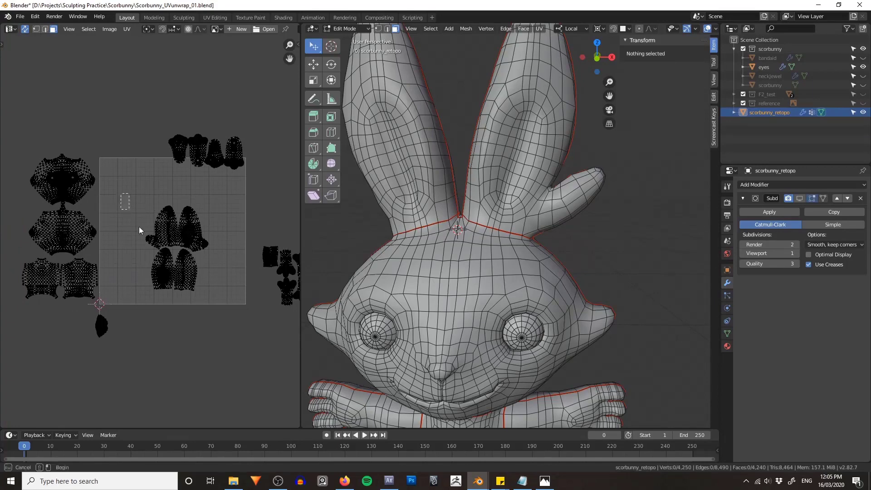
left_click_drag(139, 227, 219, 315)
key("g")
left_click(241, 293)
left_click(259, 213)
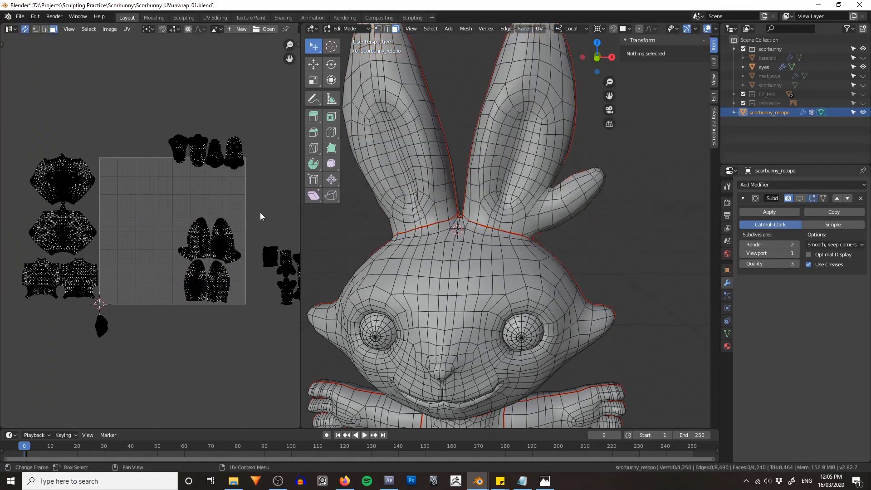
- Select the row of foot islands, move it down inside the tile's upper-right corner, and clear the selection
middle_click_drag(260, 213, 240, 222)
left_click_drag(119, 116, 244, 196)
key("g")
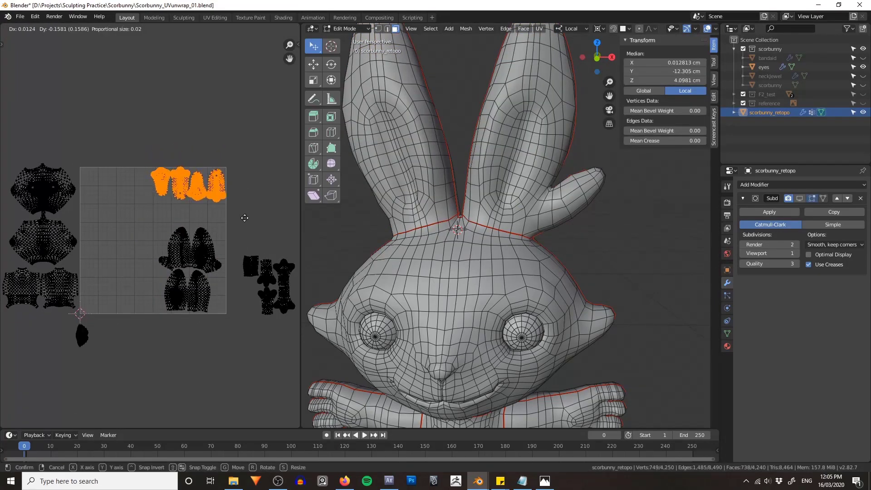
left_click(245, 218)
left_click(97, 149)
- Select the head and torso islands outside the tile and move them together into the tile's left half
middle_click_drag(97, 148, 201, 131)
left_click_drag(62, 101, 189, 294)
key("g")
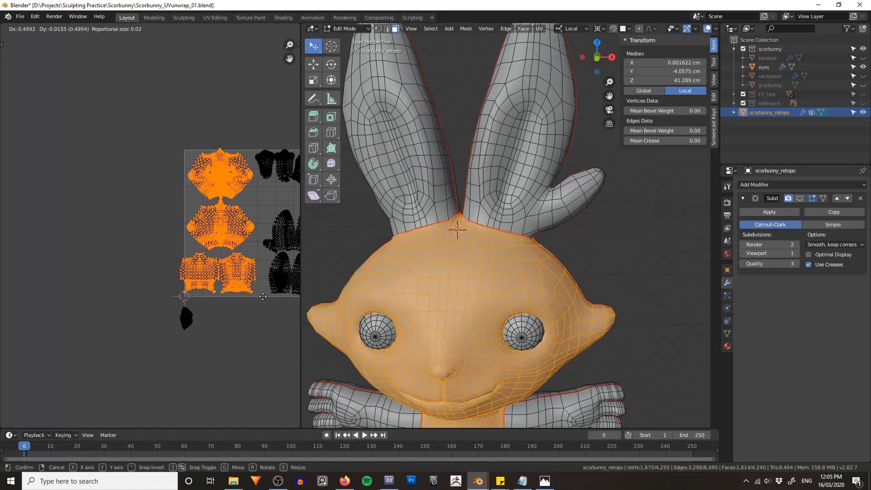
left_click(267, 297)
- Scale the head and torso islands slightly to fit the tile, adjust their position, and clear the selection
middle_click_drag(255, 203, 196, 204)
scroll(195, 200, "up", 3)
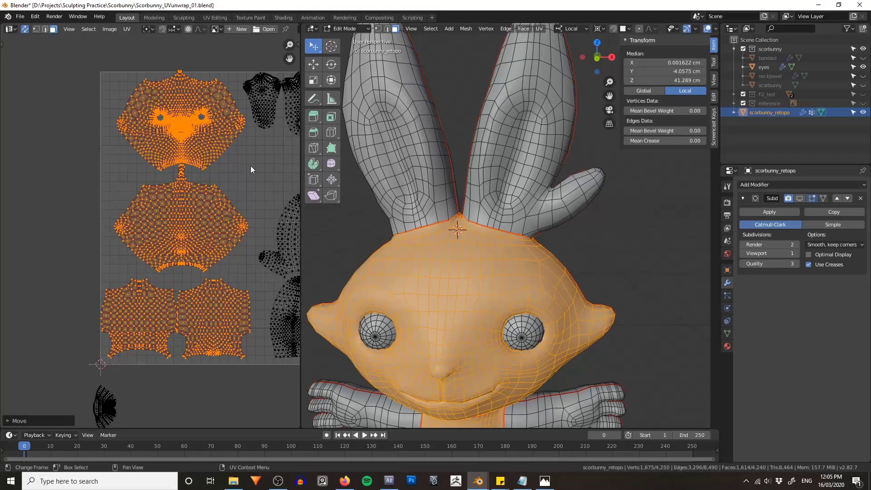
key("s")
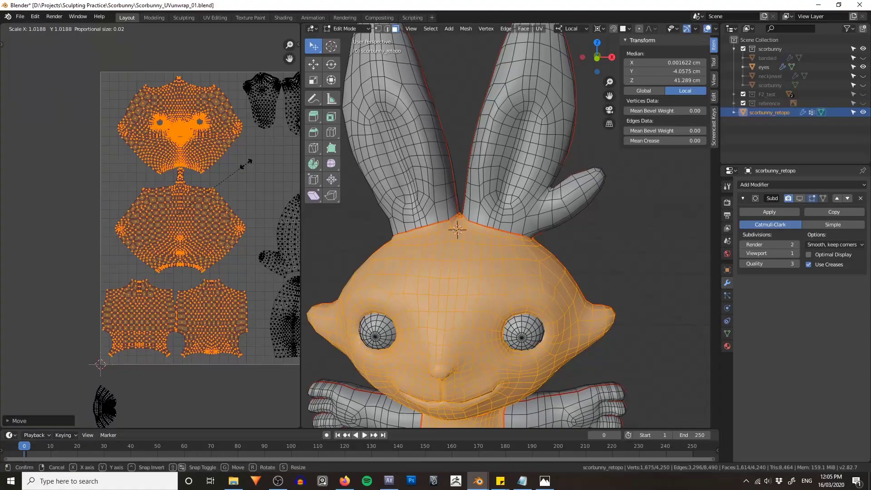
left_click(247, 163)
key("g")
left_click(249, 162)
key("alt+a")
- Select the four ear islands, move them up beneath the row of foot islands, and clear the selection
middle_click_drag(286, 155, 157, 161)
key("l")
key("l")
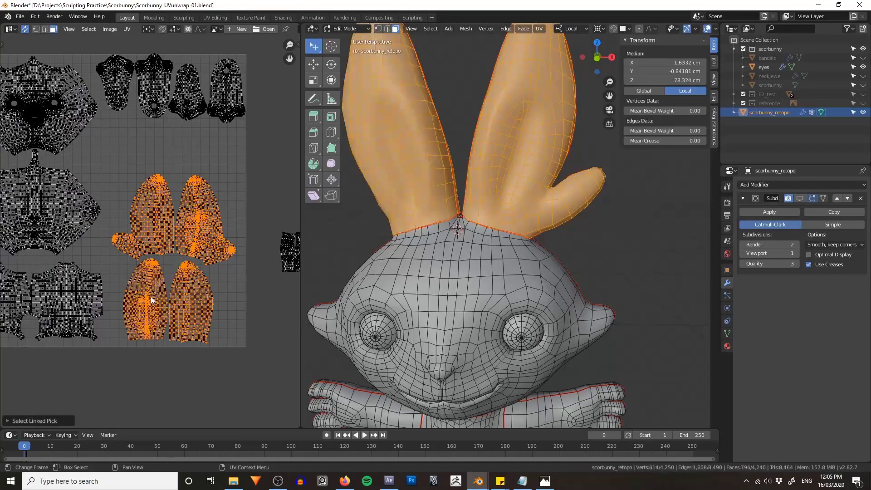
key("g")
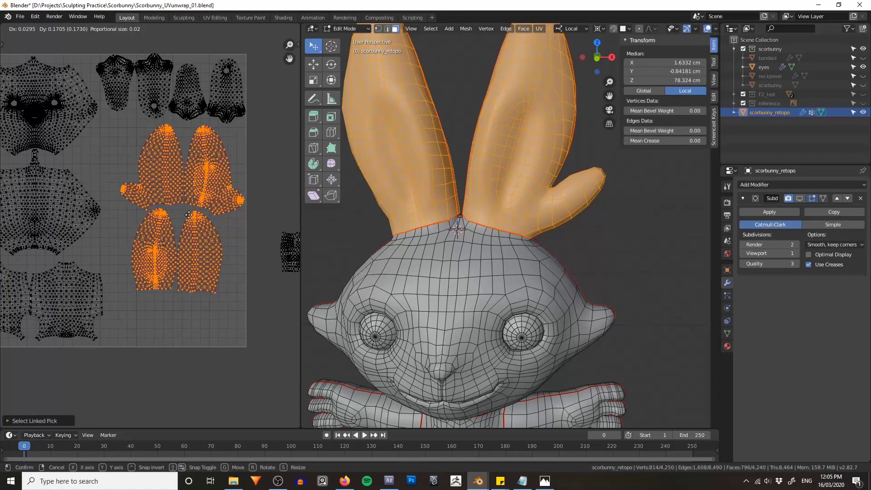
left_click(184, 214)
left_click(257, 228)
- Select the small rectangular islands beside the tile, move them into the gap below the foot islands, enlarge them, and clear the selection
middle_click_drag(257, 228, 179, 218)
middle_click_drag(195, 181, 159, 155)
left_click_drag(151, 178, 198, 248)
middle_click_drag(165, 198, 224, 231)
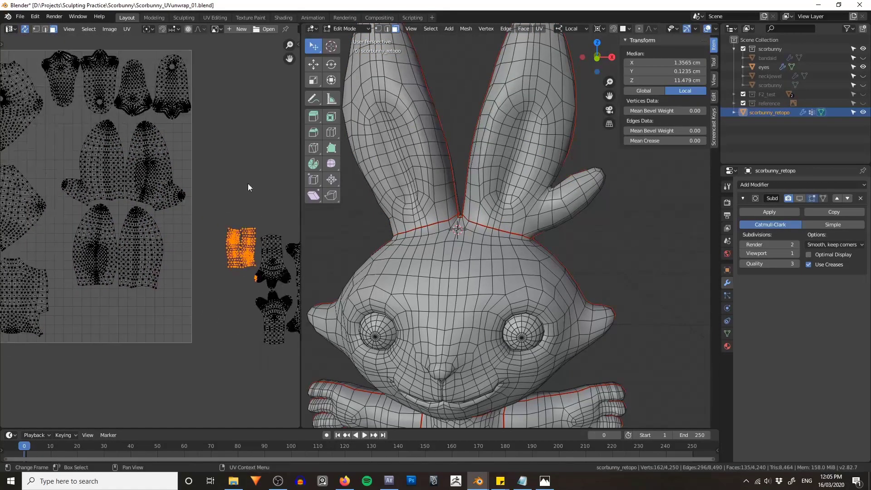
key("alt+a")
key("l")
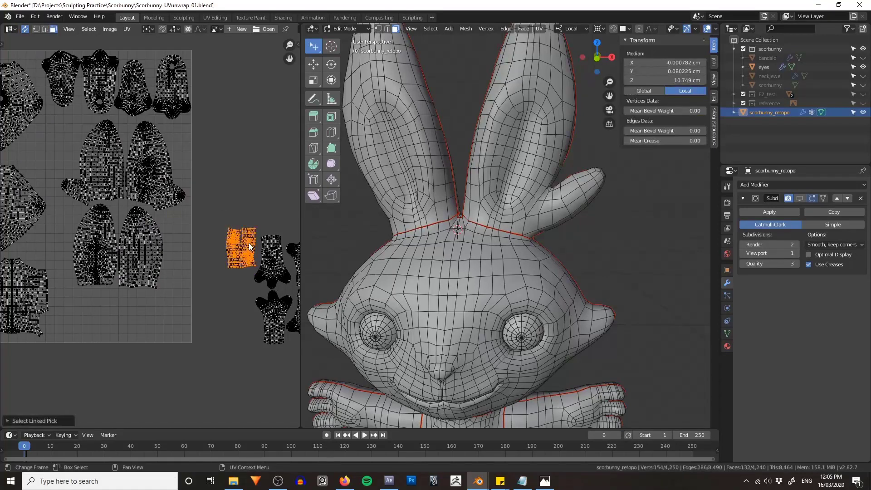
left_click(72, 108)
key("s")
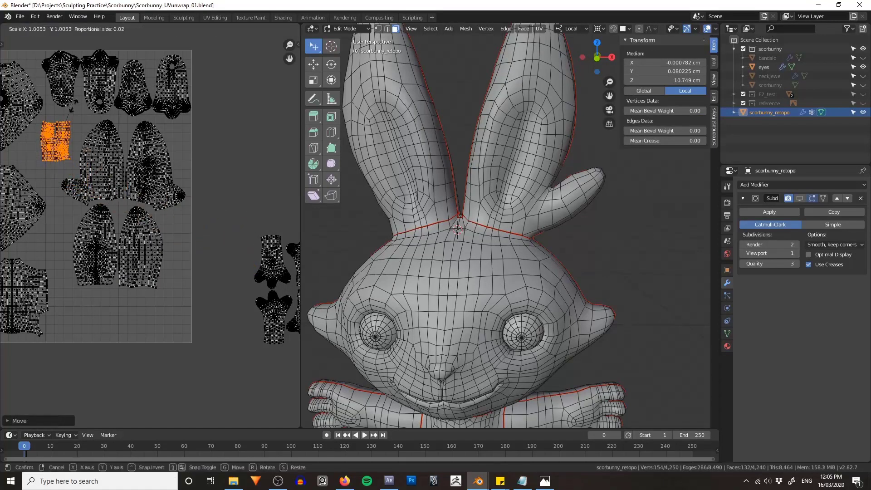
left_click(92, 99)
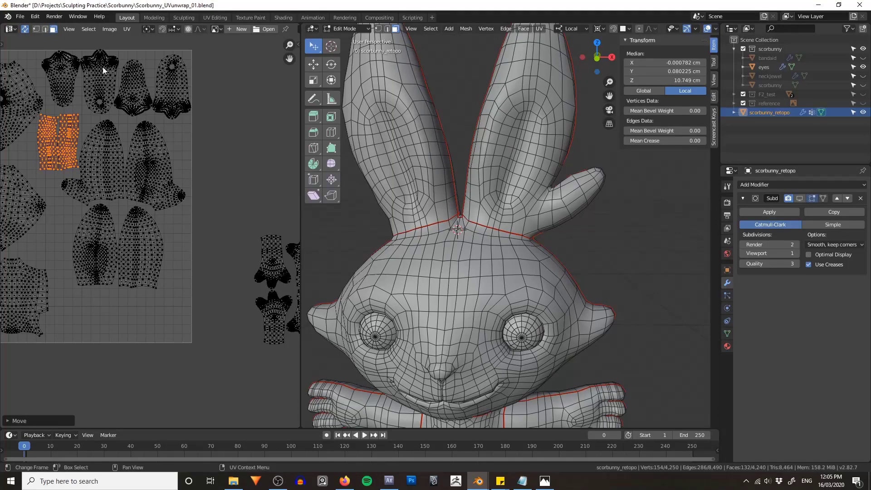
left_click(224, 215)
- Select the arm and hand islands outside the tile, rotate them 90 degrees, and move them below the ear islands
scroll(172, 157, "down", 1)
left_click_drag(154, 144, 287, 327)
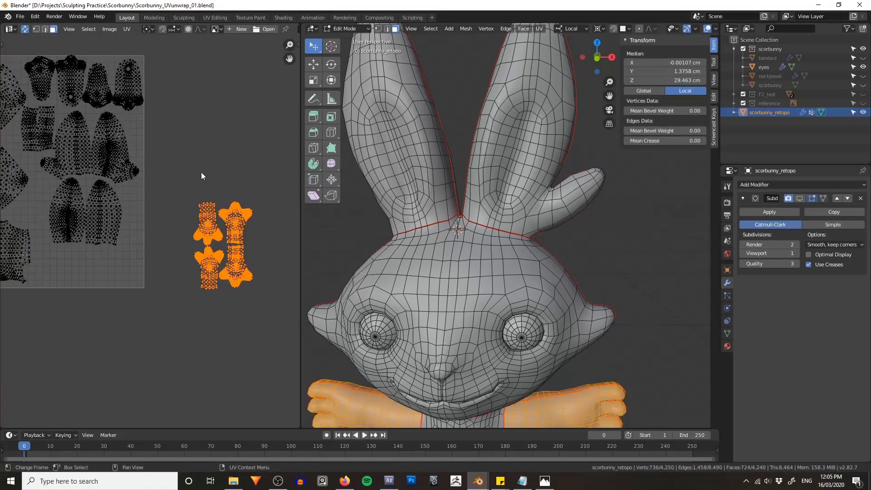
type("r")
type("90")
key("Return")
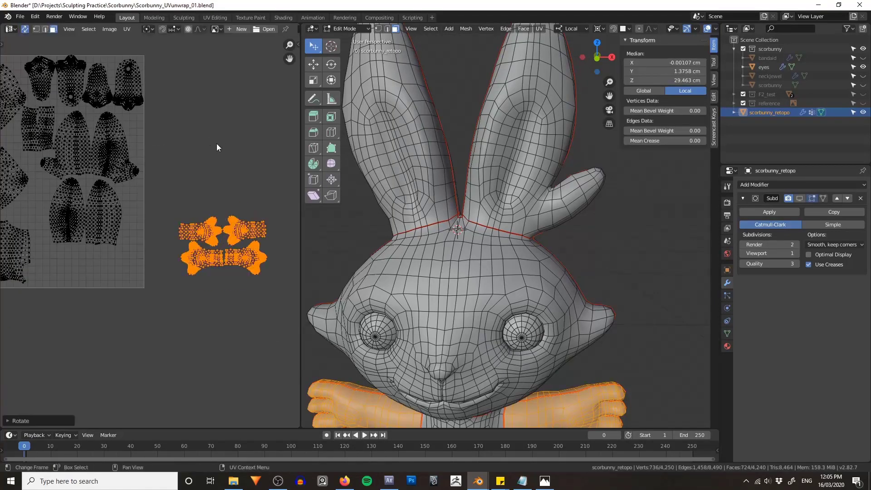
left_click(105, 200)
middle_click_drag(106, 200, 184, 193)
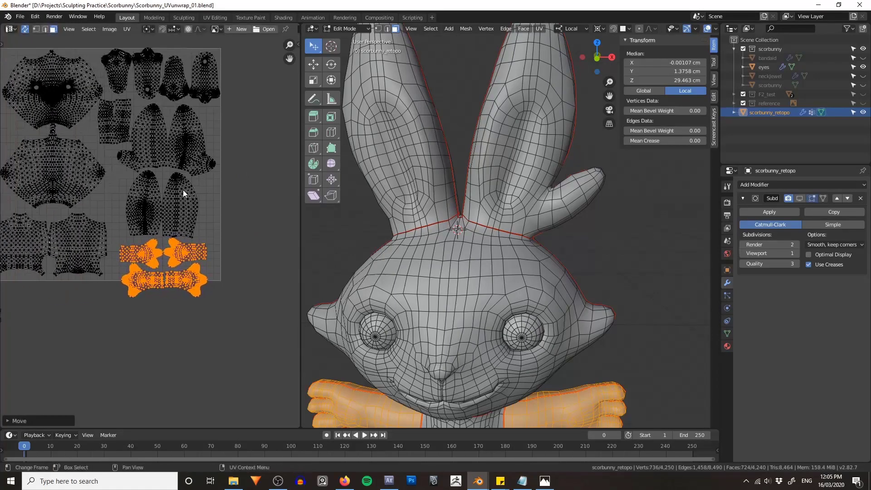
scroll(119, 215, "up", 1)
left_click(241, 207)
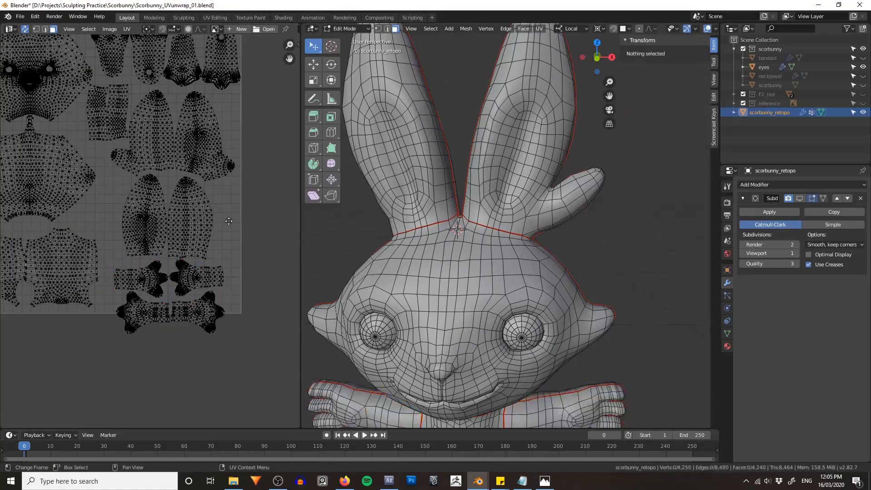
- Scale the four ear islands down slightly, move them closer to the foot islands, and clear the selection
key("l")
key("l")
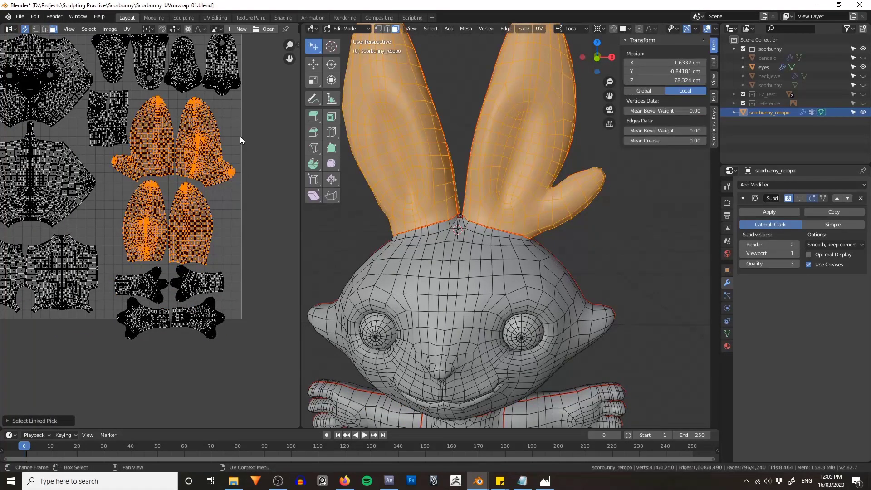
key("s")
left_click(231, 139)
key("g")
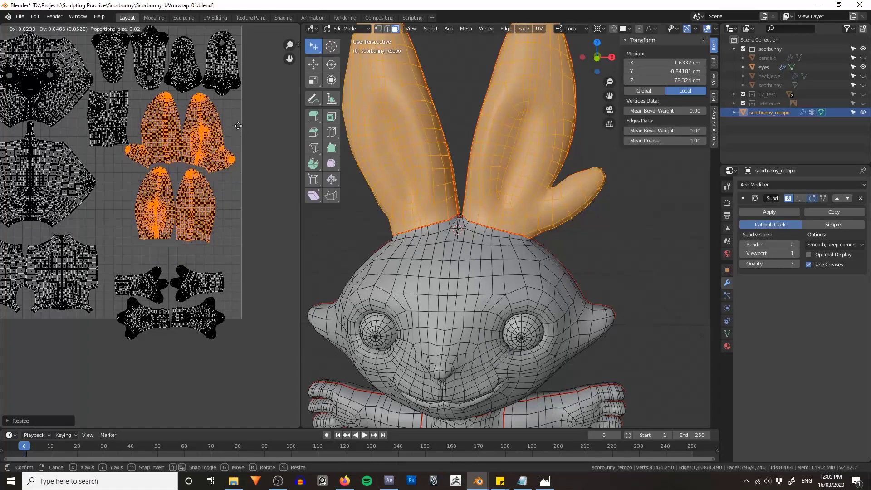
left_click(237, 123)
left_click(265, 186)
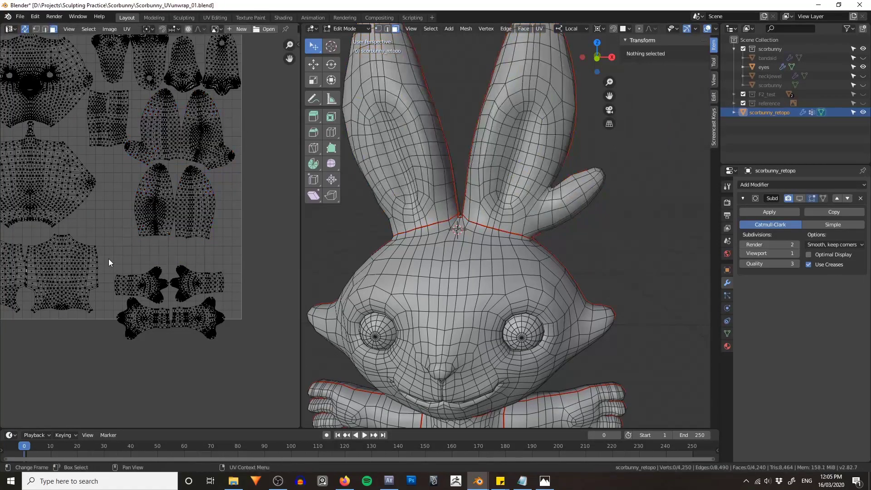
- Select the arm and hand islands and move them straight up inside the tile's lower edge, then clear the selection
left_click_drag(109, 262, 261, 354)
key("g")
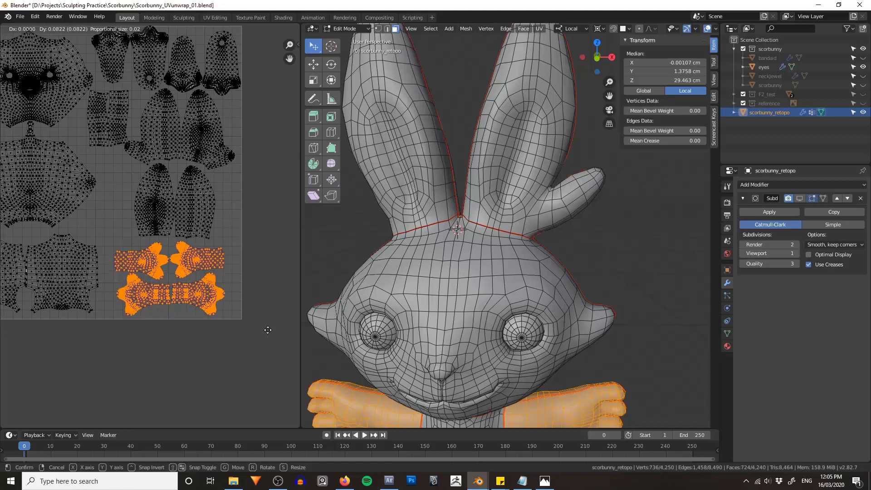
left_click(267, 329)
scroll(120, 204, "down", 3)
left_click(127, 290)
- Select the small fan-shaped island below the tile and move it up into the tile
middle_click_drag(93, 290, 198, 290)
scroll(218, 313, "up", 5)
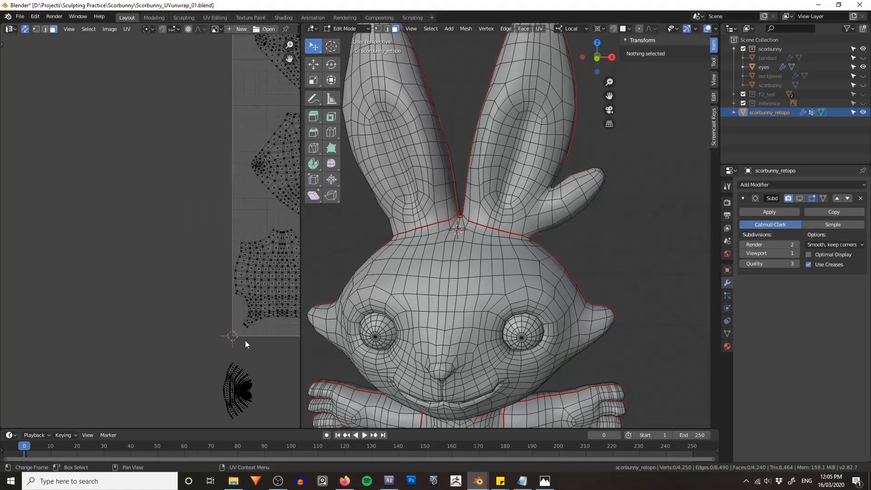
middle_click_drag(245, 341, 185, 300)
left_click_drag(112, 315, 238, 383)
key("g")
right_click(236, 251)
middle_click_drag(220, 184, 83, 252)
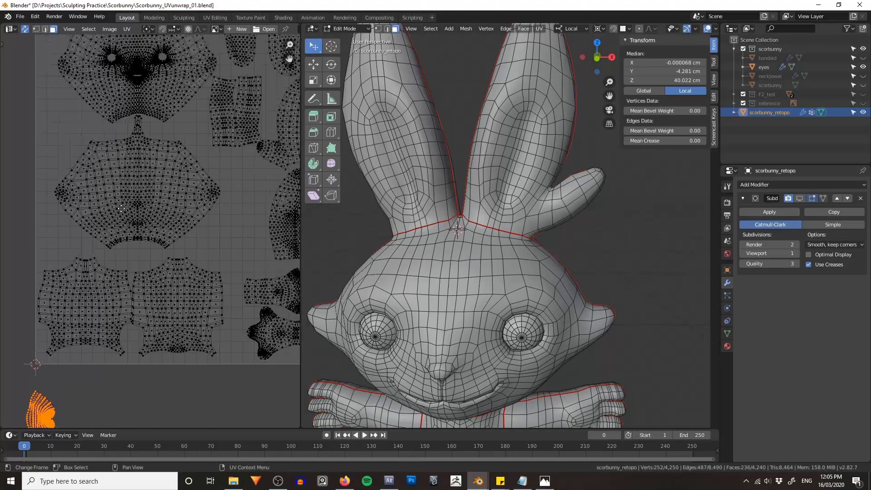
key("g")
left_click(296, 40)
- Reposition the fan-shaped island in the gap between the back-of-head and ear islands, and clear the selection
middle_click_drag(223, 134, 197, 154)
key("g")
left_click(208, 153)
scroll(197, 153, "up", 1)
scroll(197, 153, "down", 2)
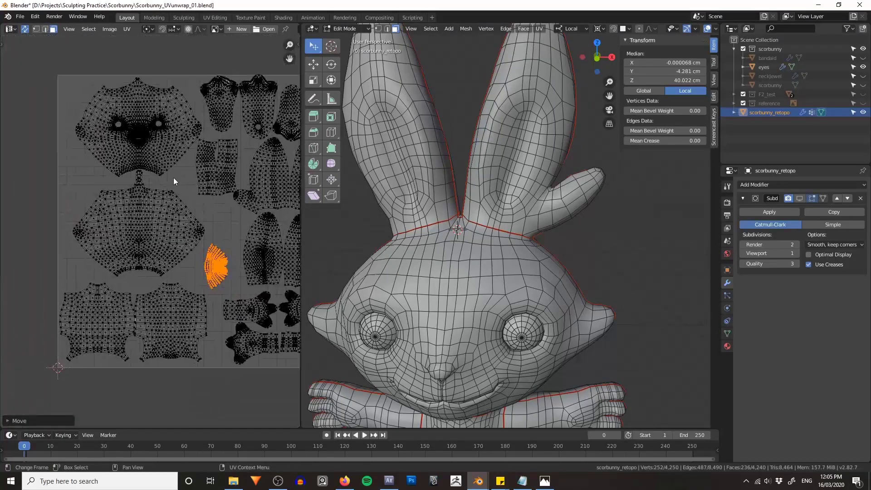
left_click(43, 211)
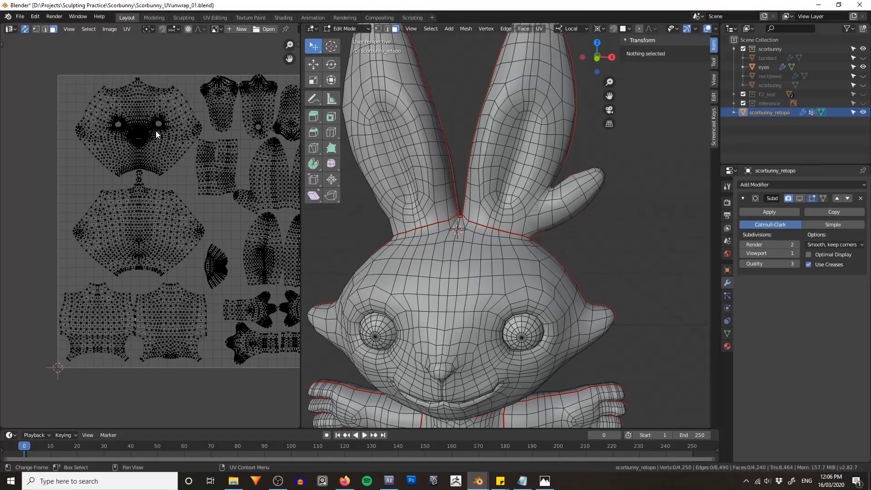
- Scale up the face island, fit it into the tile's upper-left corner, and clear the selection
key("l")
middle_click_drag(181, 113, 184, 121)
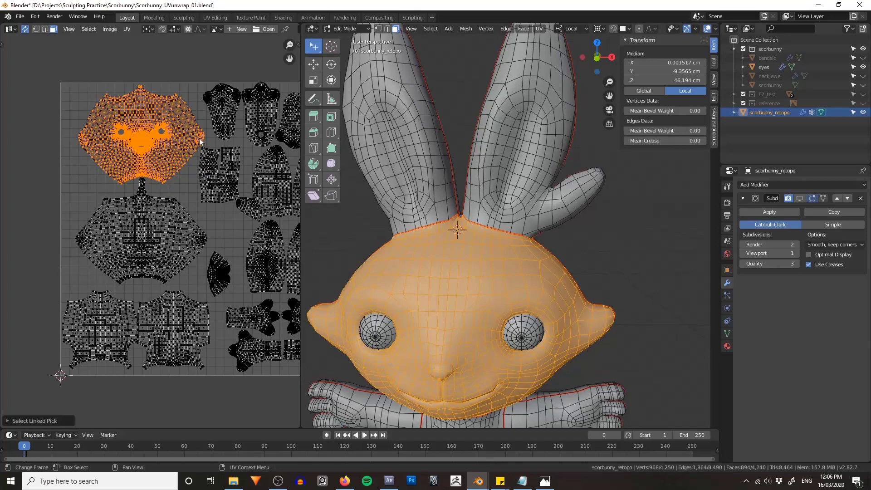
key("s")
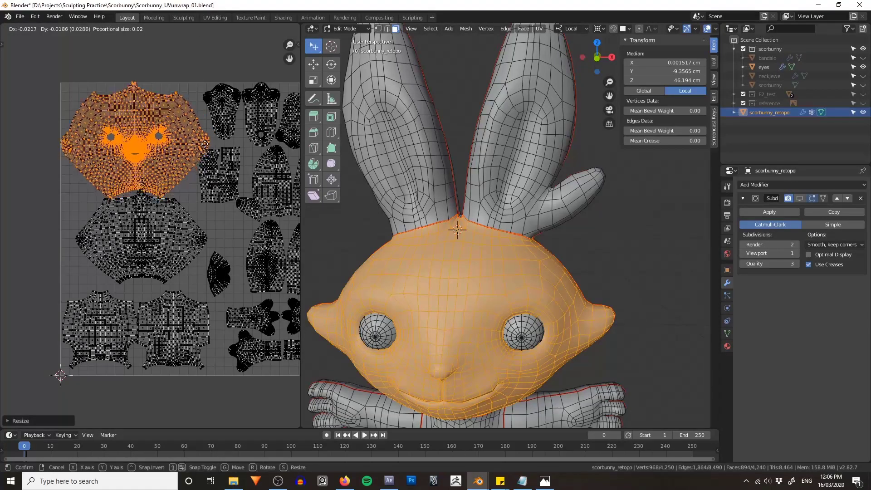
left_click(235, 124)
key("g")
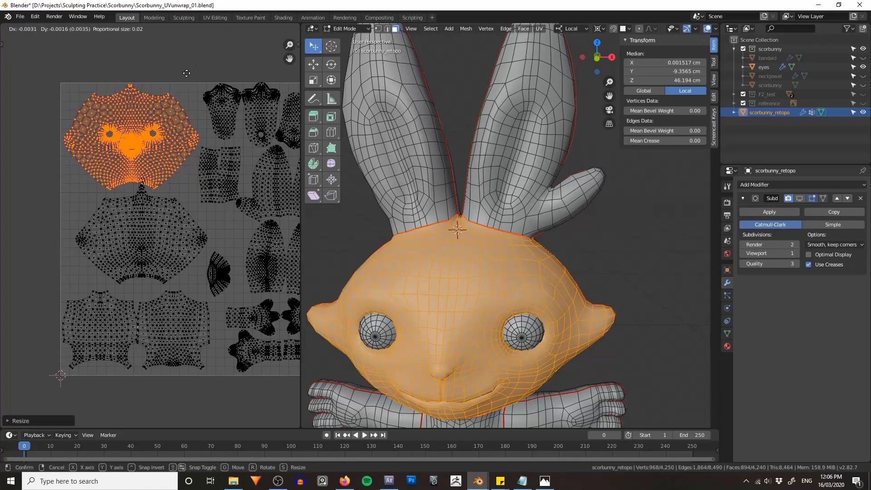
left_click(192, 60)
key("alt+a")
- Select the back-of-head island, move it outside the tile's left edge, and clear the selection
key("l")
scroll(160, 222, "up", 1)
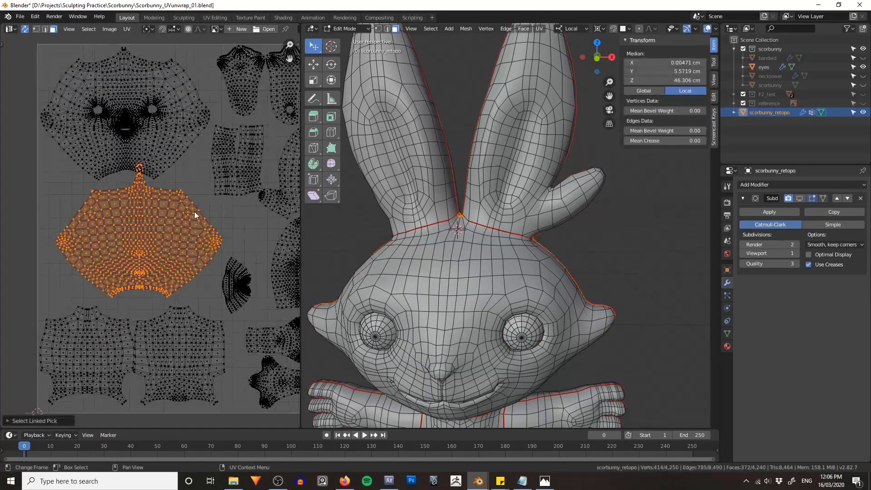
key("g")
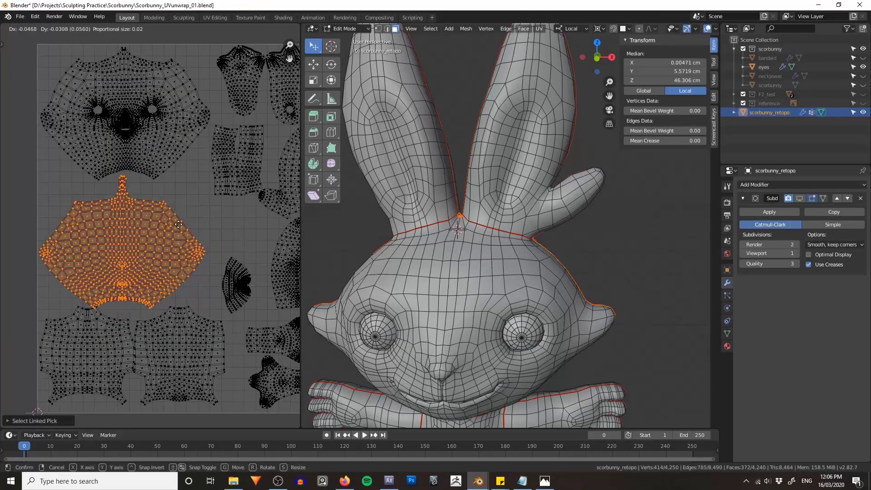
left_click(183, 232)
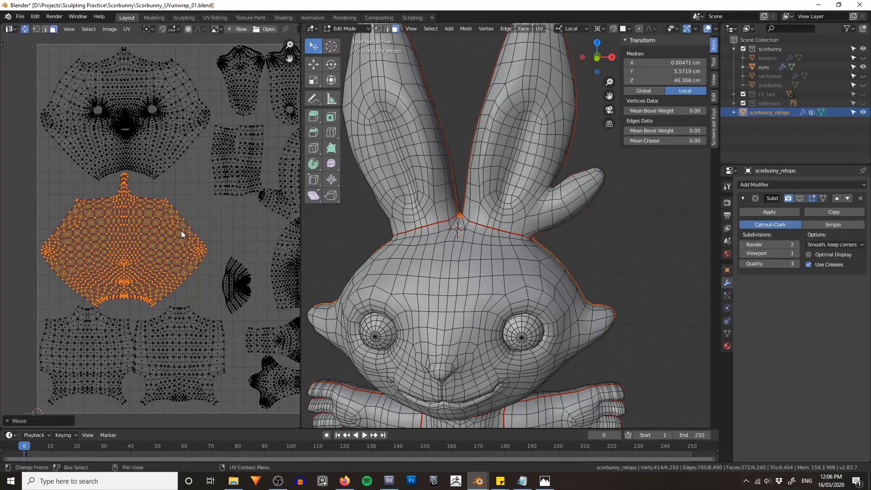
scroll(140, 318, "down", 2)
key("g")
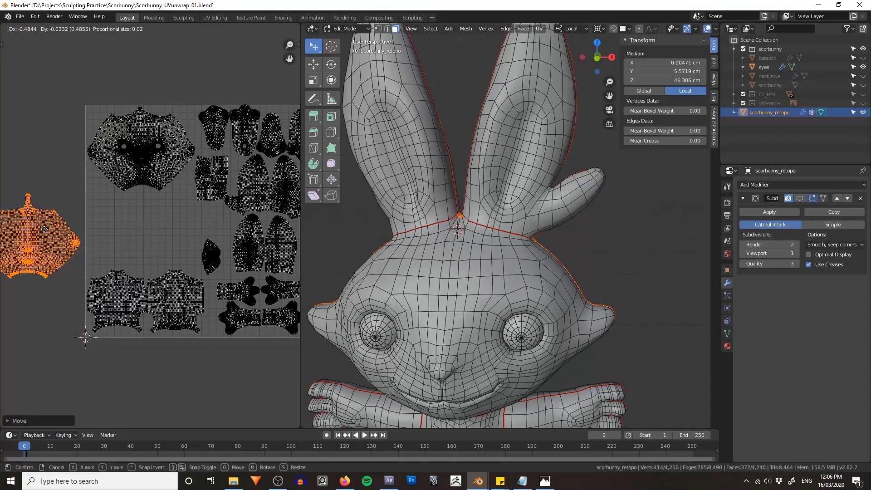
left_click(44, 230)
key("alt+a")
- Select both torso islands, rotate them a quarter turn, and move them up beneath the face island
key("l")
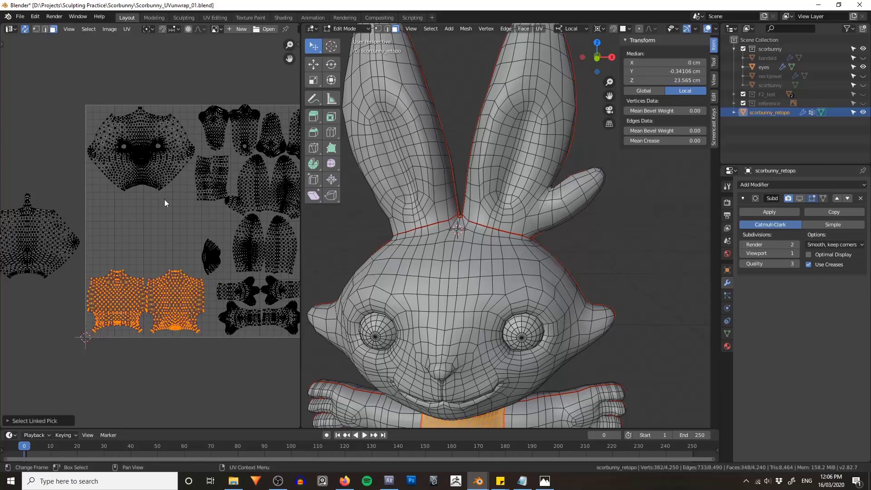
key("r")
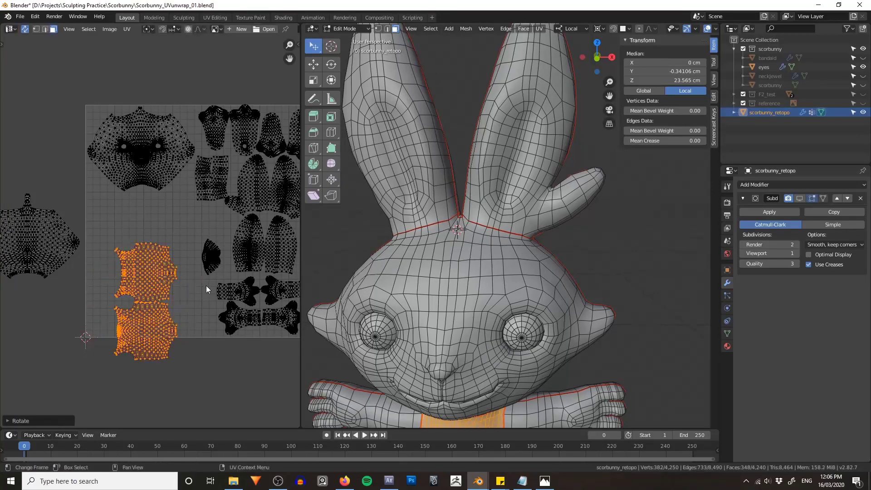
left_click(206, 285)
key("g")
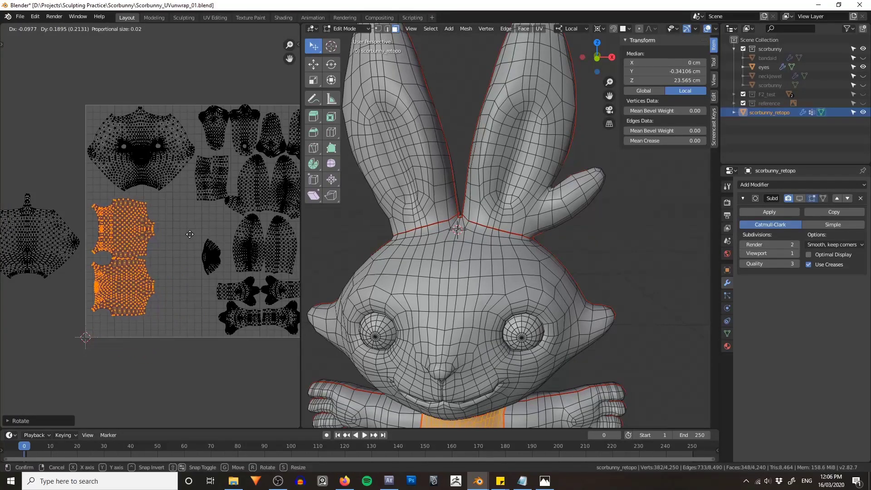
left_click(189, 234)
- Adjust the scale and position of the torso islands to fit the tile's lower-left corner, and clear the selection
key("s")
left_click(197, 234)
key("g")
left_click(198, 241)
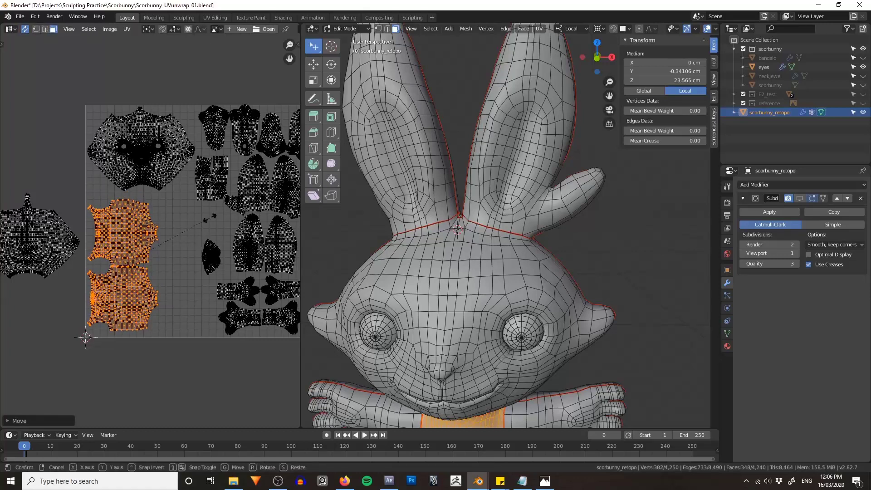
key("s")
left_click(187, 211)
left_click(186, 211)
- Select the fan-shaped island and move it out of the tile, below its lower edge
middle_click_drag(186, 212, 207, 210)
middle_click_drag(147, 224, 152, 224)
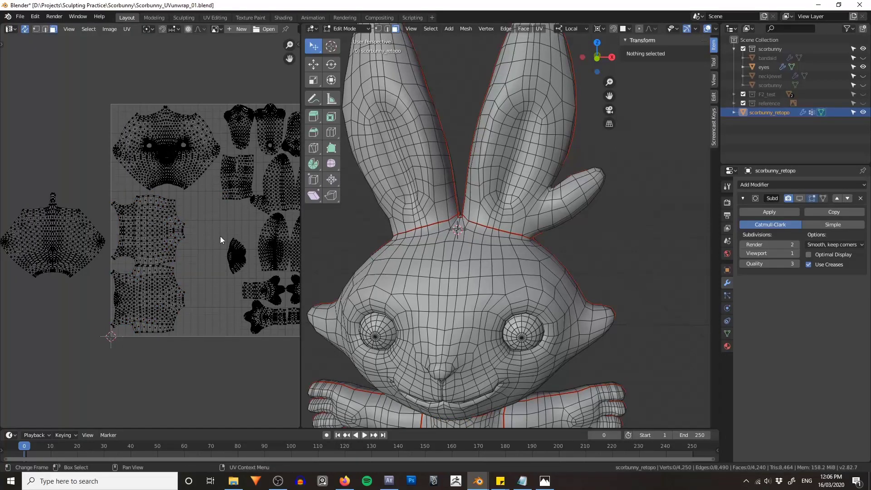
left_click(235, 253)
key("g")
left_click(218, 360)
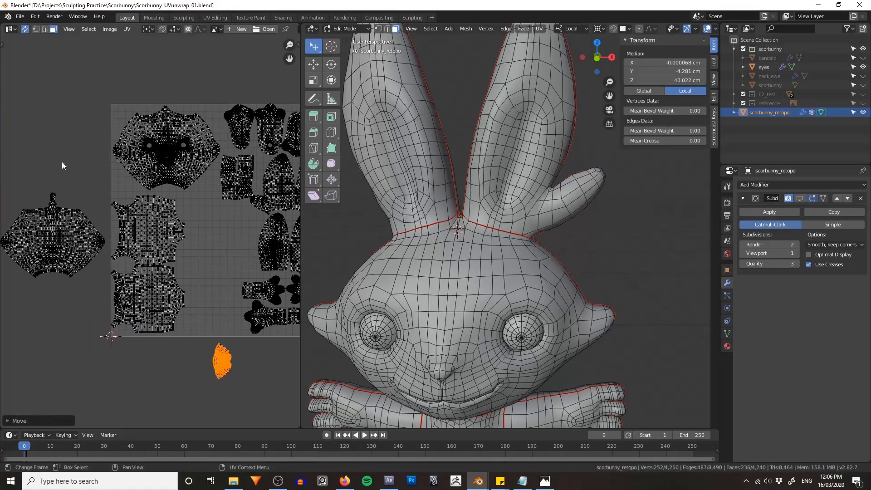
- Select the back-of-head island, move it into the tile beside the torso islands, and rotate it 90 degrees
left_click(58, 233)
key("l")
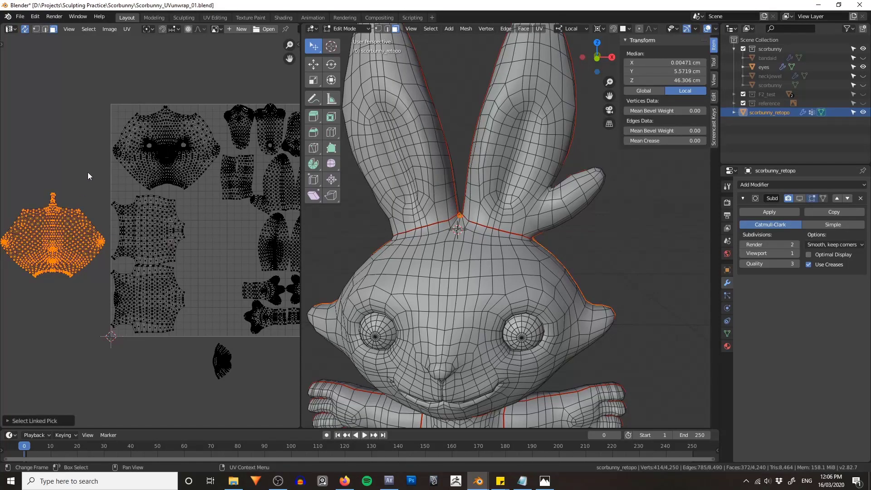
key("g")
type("r")
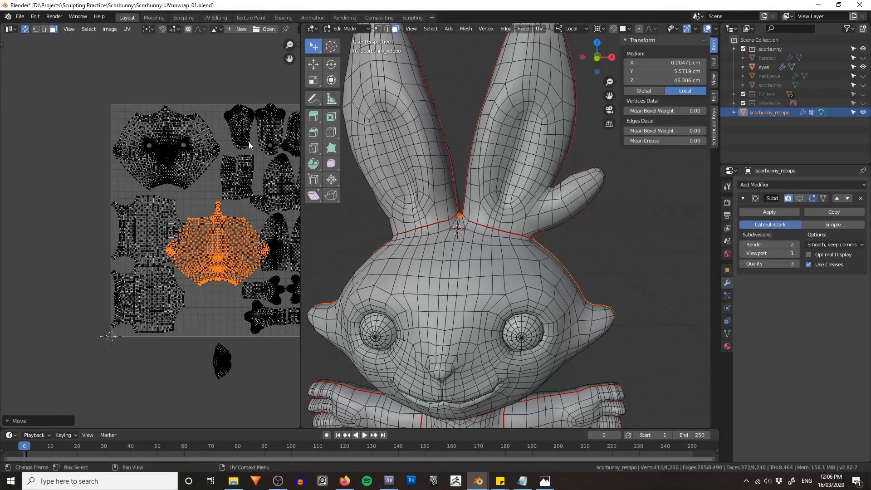
type("90")
key("Return")
- Scale the back-of-head island down slightly and move it into the gap between the torso and ear islands
middle_click_drag(254, 201, 217, 198)
key("s")
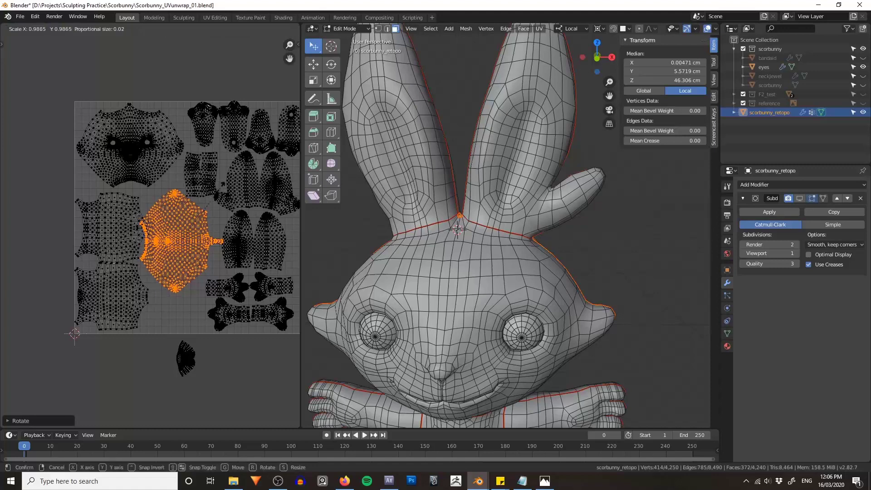
left_click(216, 190)
key("g")
left_click(224, 183)
scroll(240, 175, "up", 3)
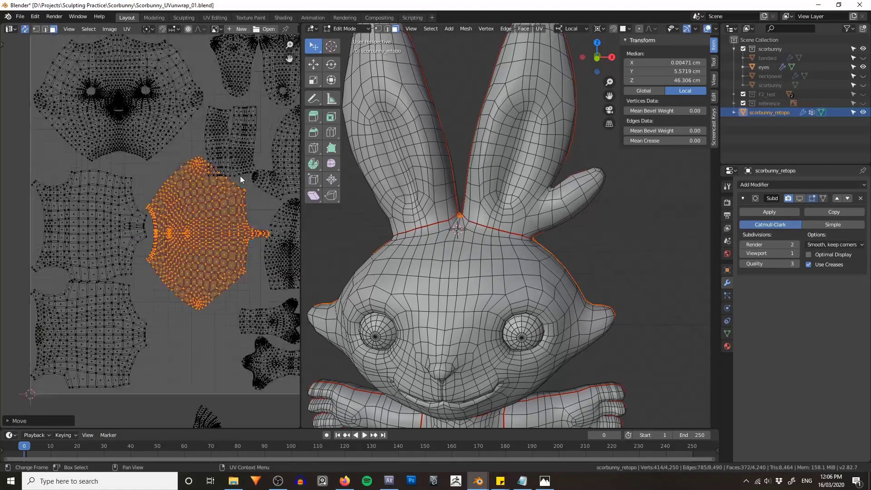
- Adjust the scale and position of the back-of-head island so it fits the gap between the torso and ear islands
middle_click_drag(258, 186, 249, 184)
key("g")
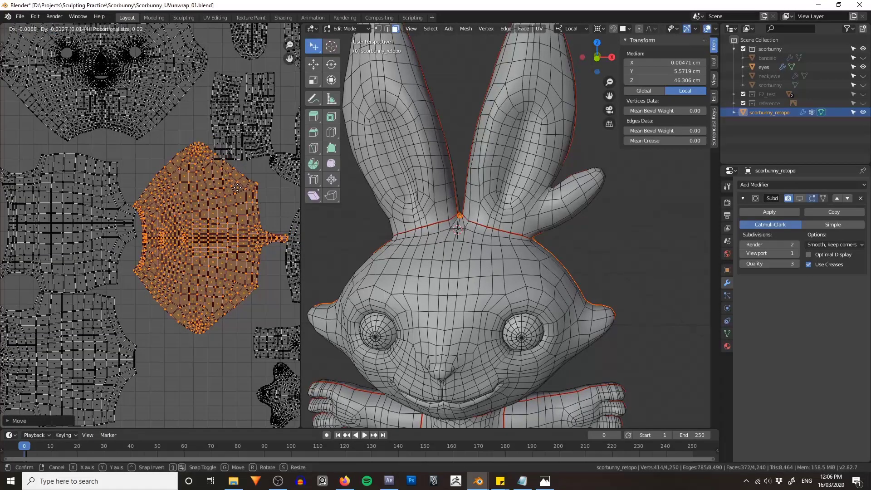
left_click(237, 189)
key("s")
left_click(255, 180)
key("g")
left_click(257, 175)
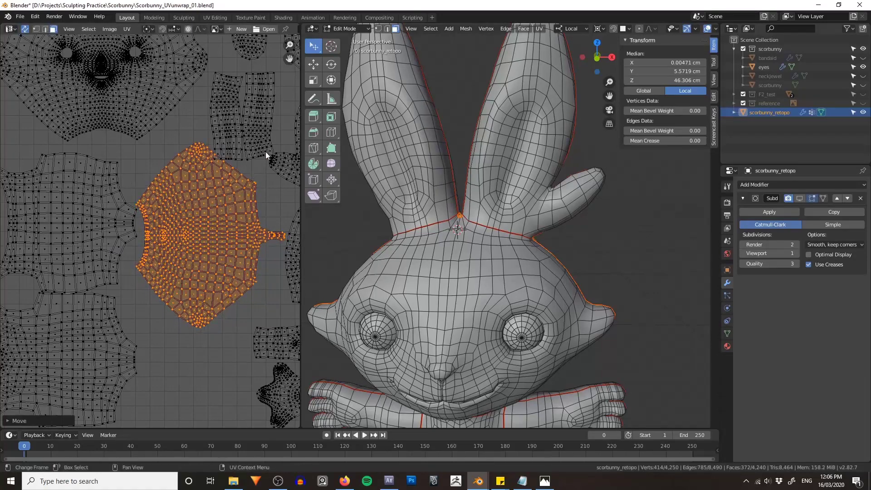
- Select the rectangular leg island above the back-of-head island, scale it slightly and move it up within its gap
middle_click_drag(287, 92, 252, 128)
left_click(233, 141)
key("l")
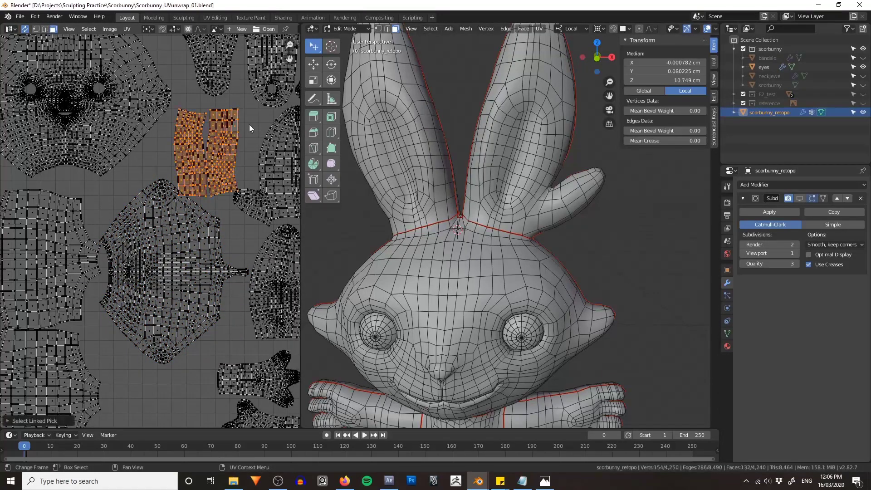
key("s")
left_click(247, 126)
key("g")
left_click(252, 118)
- Select the fan-shaped island, move it back into the tile below the back-of-head island, and clear the selection
middle_click_drag(174, 387, 178, 295)
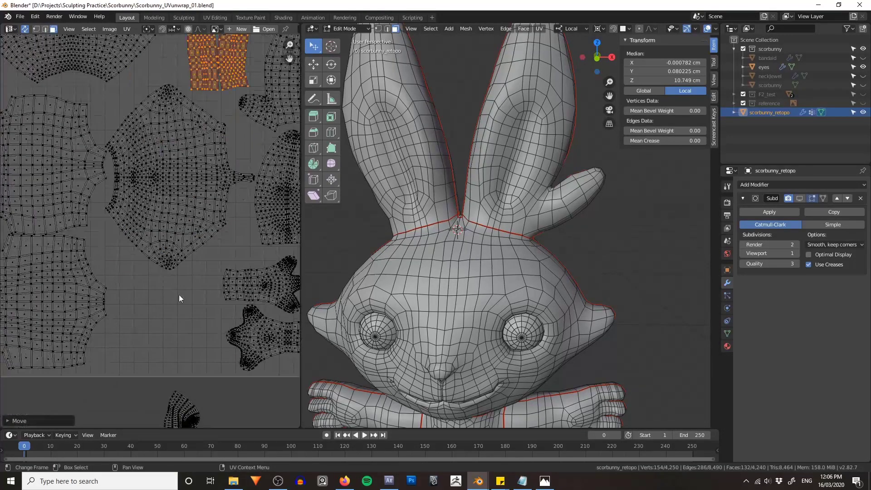
scroll(178, 295, "down", 2)
left_click(173, 359)
key("l")
key("g")
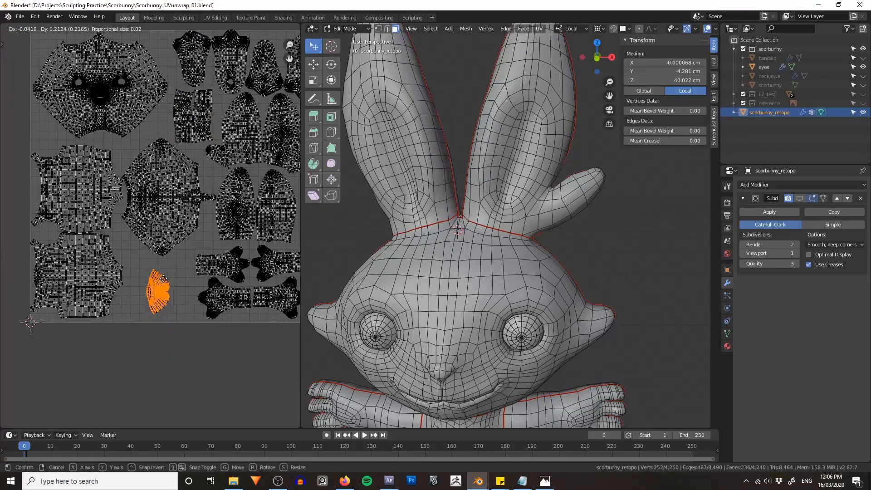
left_click(152, 284)
middle_click_drag(222, 366, 173, 365)
left_click(173, 366)
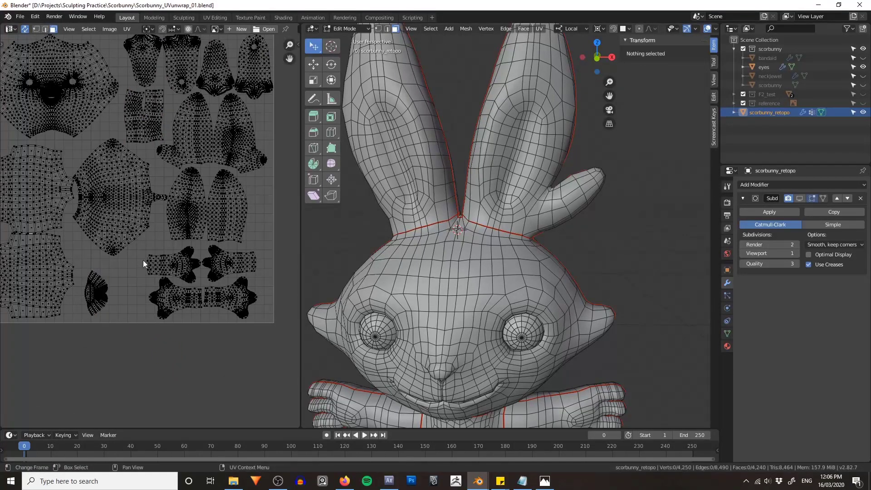
- Select the four arm and hand islands, scale them up slightly, reposition them in the tile's lower-right area, and deselect
key("l")
key("l")
key("l")
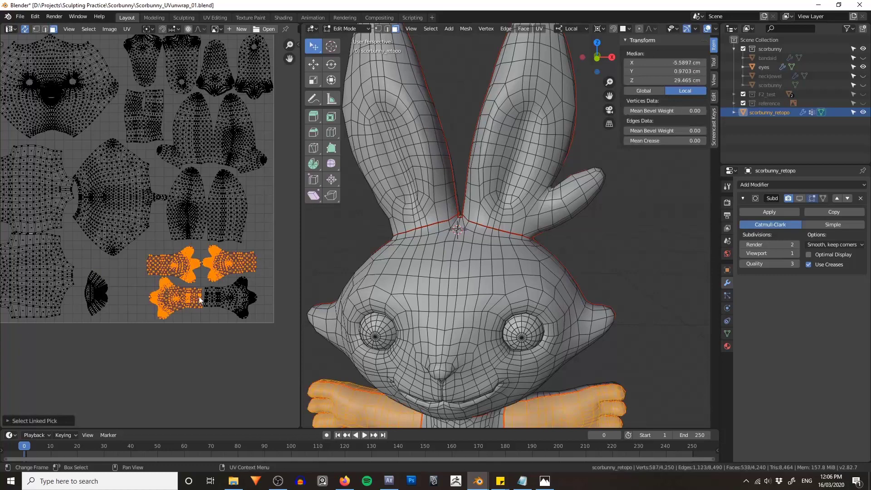
key("s")
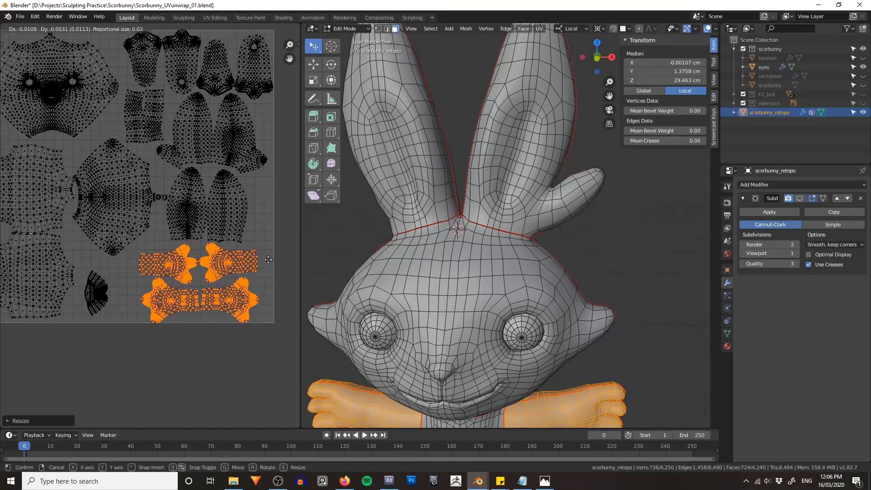
left_click(266, 258)
left_click(282, 222)
- Move the two rightmost foot islands and the two notched ear islands slightly up and right, and clear the selection
scroll(267, 192, "up", 1)
middle_click_drag(256, 161, 222, 257)
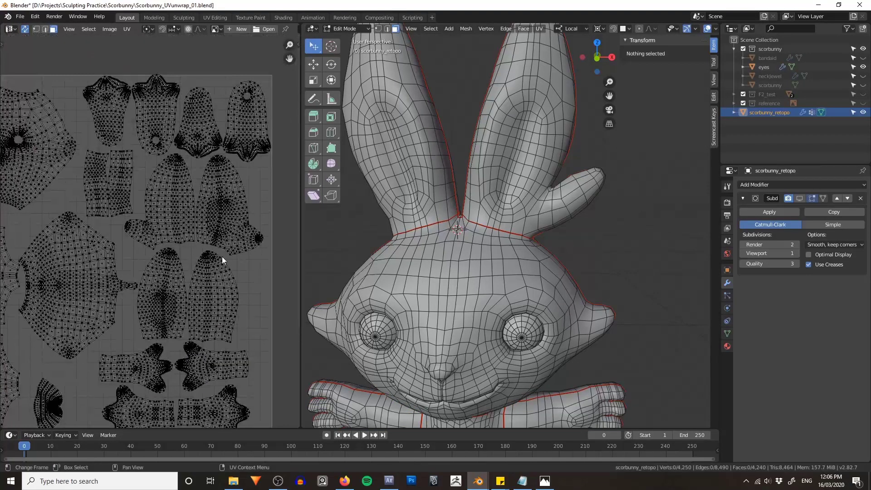
key("l")
key("l")
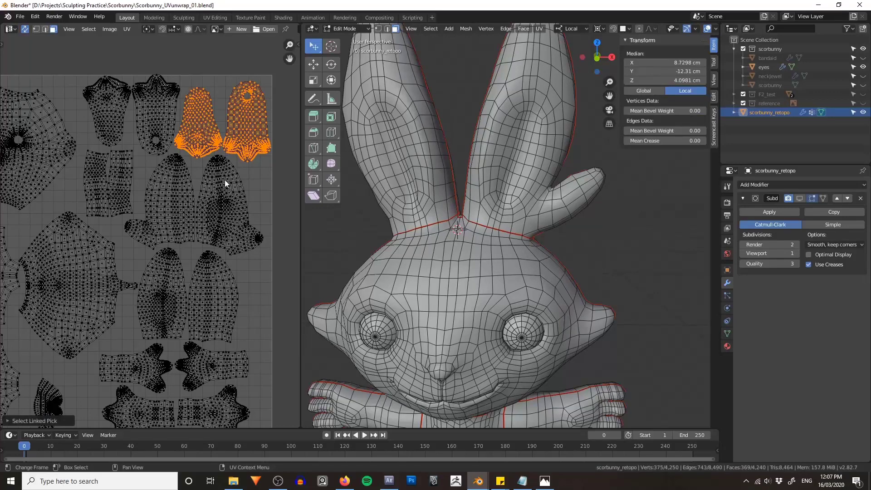
key("l")
key("l")
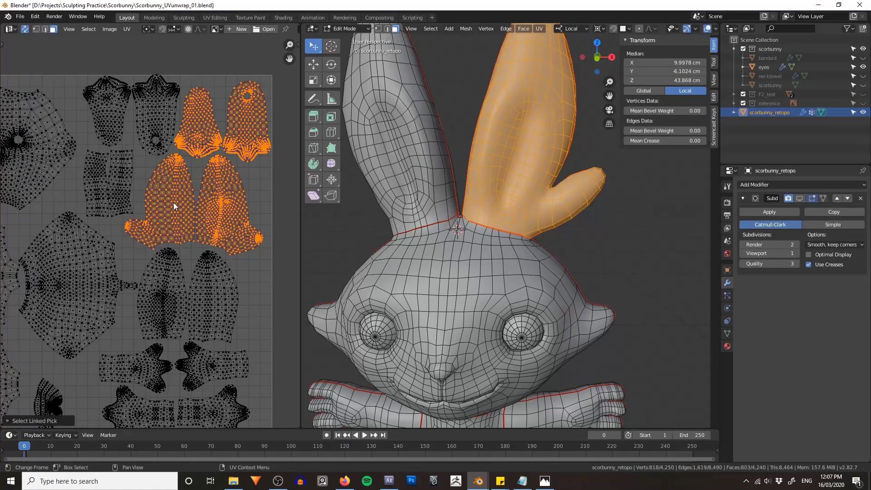
key("g")
left_click(175, 198)
left_click(266, 193)
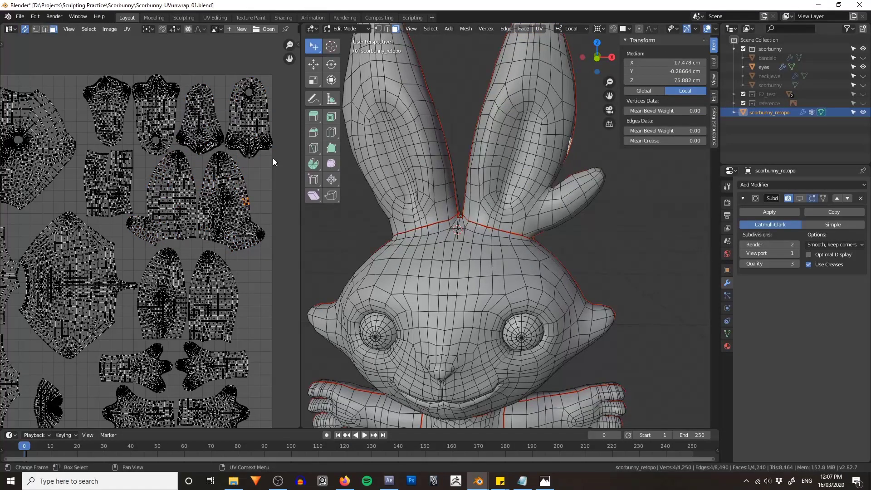
key("l")
left_click(265, 170)
key("alt+a")
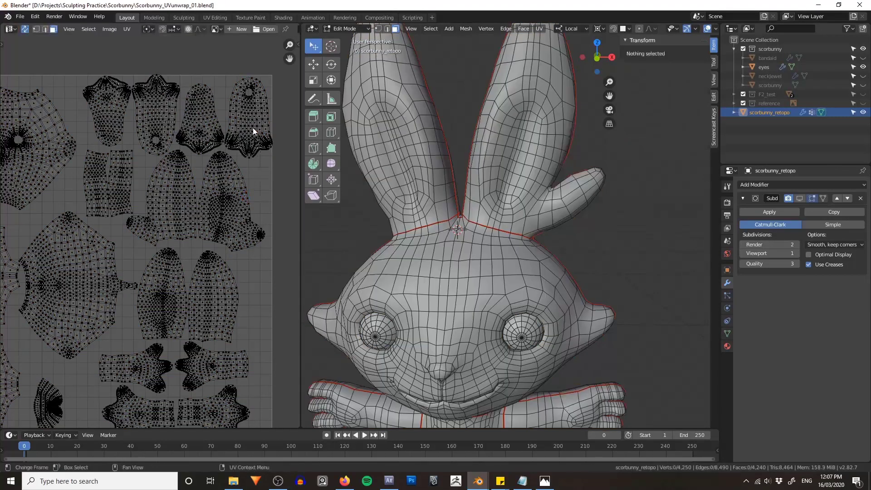
- Scale and nudge the foot island in the tile's upper-right corner to fit inside the edges, and clear the selection
key("l")
key("s")
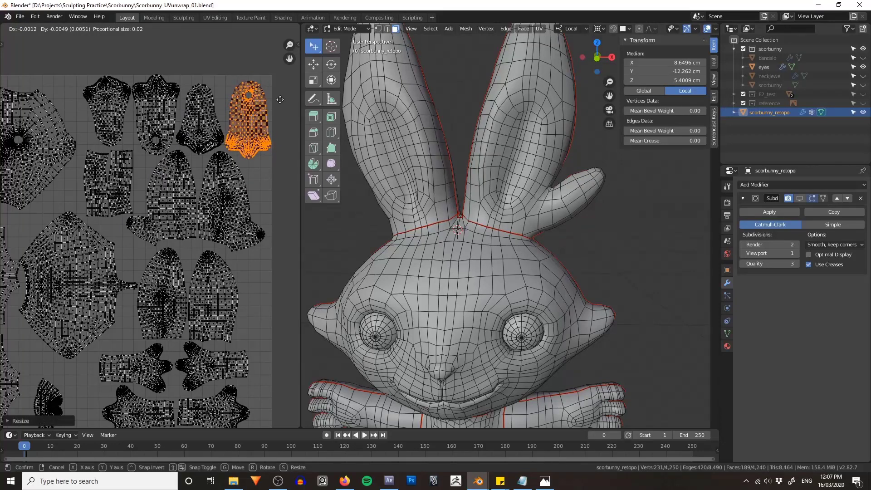
left_click(278, 97)
middle_click_drag(284, 183, 277, 126)
left_click(228, 246)
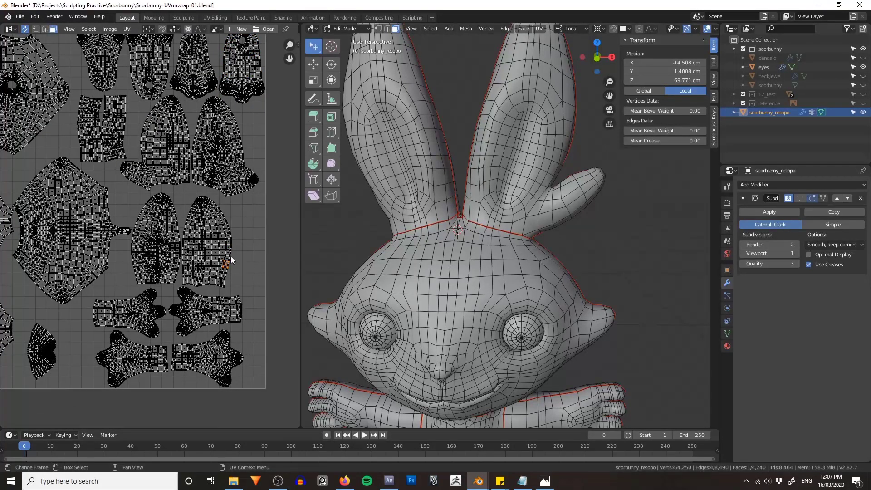
key("alt+a")
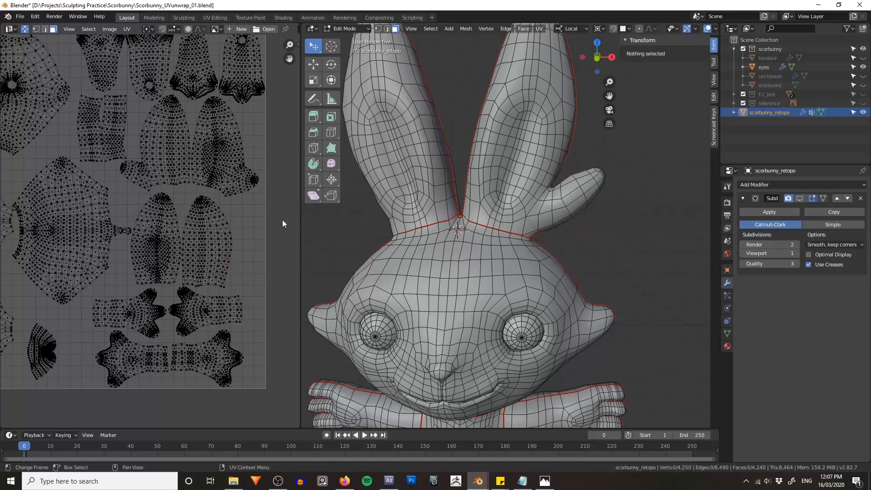
- Scale up the fan-shaped island and move it to fill the gap between the lower torso and arm islands
key("Home")
middle_click_drag(123, 183, 195, 171)
scroll(168, 177, "up", 2)
key("l")
key("s")
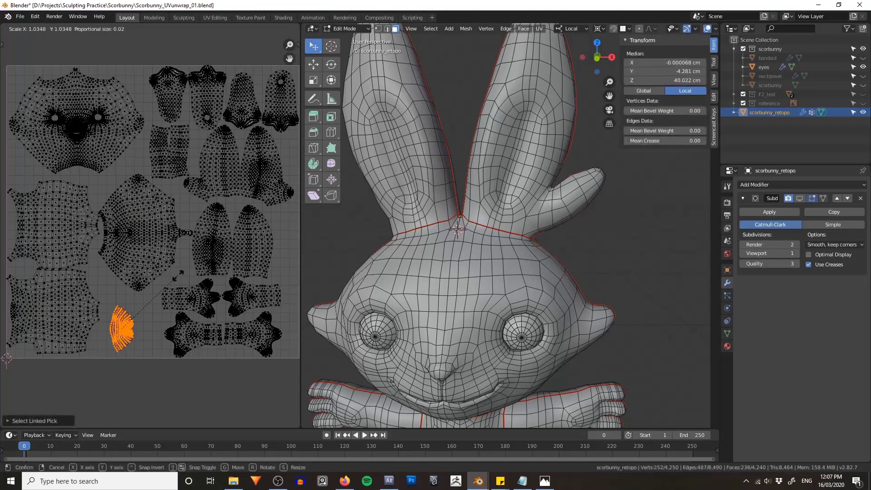
left_click(197, 273)
key("g")
left_click(210, 250)
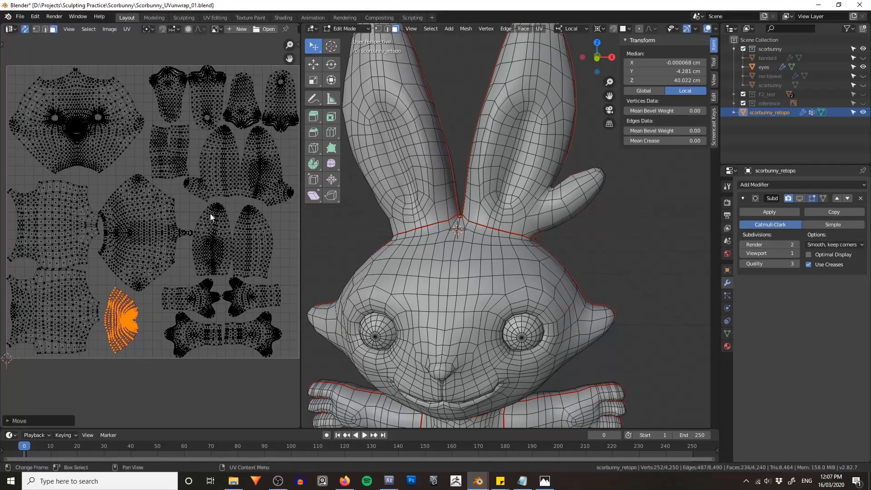
- Return the mesh to Object Mode and replace the UV Editor with the Shader Editor, hiding its sidebar
scroll(210, 212, "down", 1)
key("Tab")
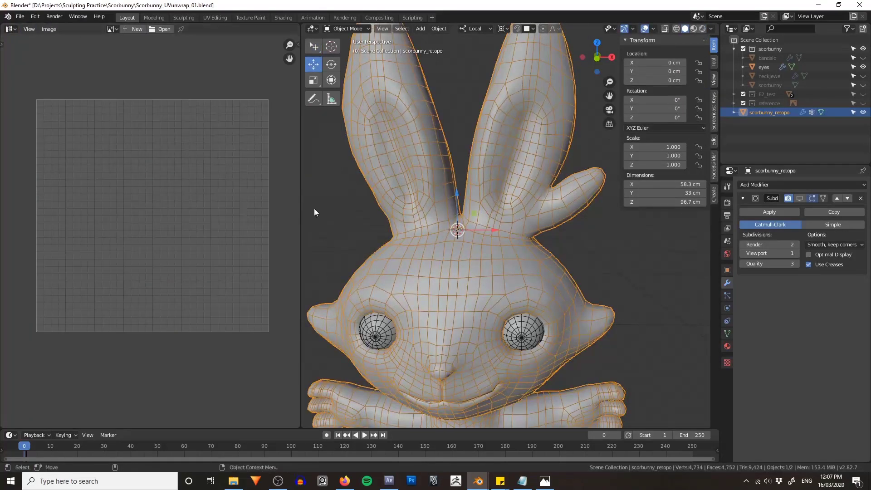
scroll(530, 217, "down", 1)
middle_click_drag(608, 304, 596, 287)
scroll(596, 287, "down", 4)
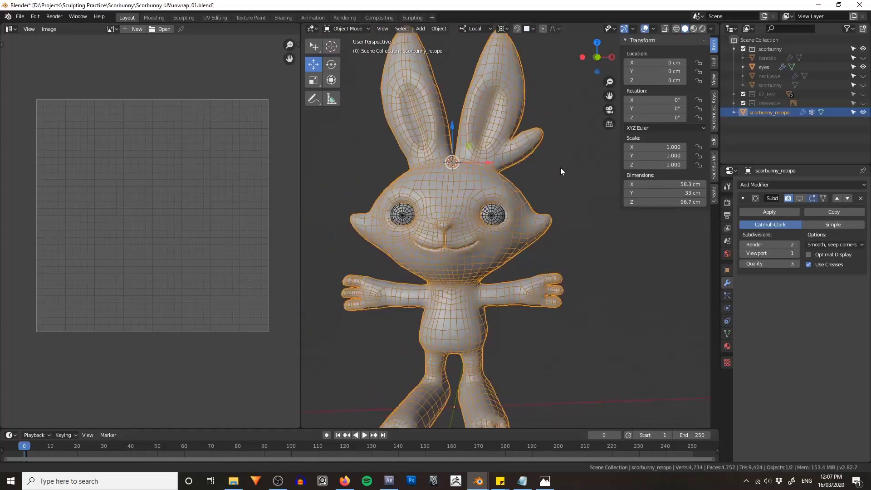
scroll(558, 158, "up", 1)
key("shift+F3")
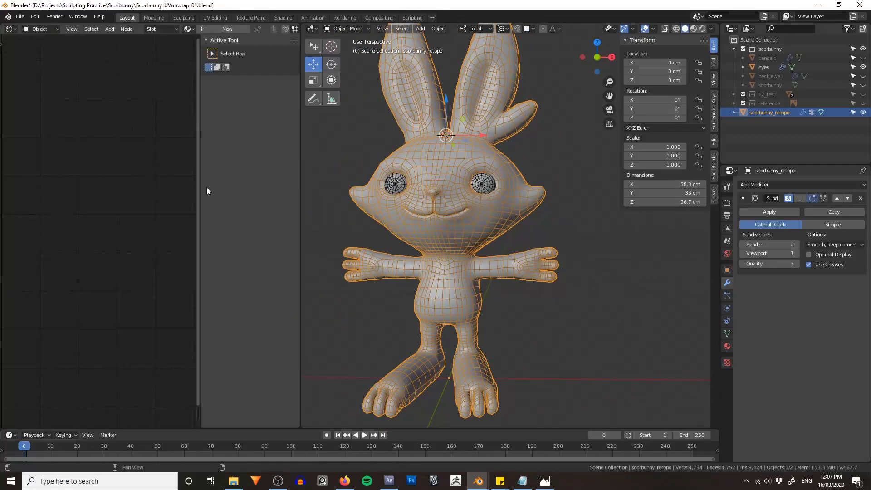
key("n")
mouse_move(600, 197)
middle_mouse_down()
mouse_move(424, 203)
mouse_move(508, 201)
mouse_move(605, 181)
middle_mouse_up()
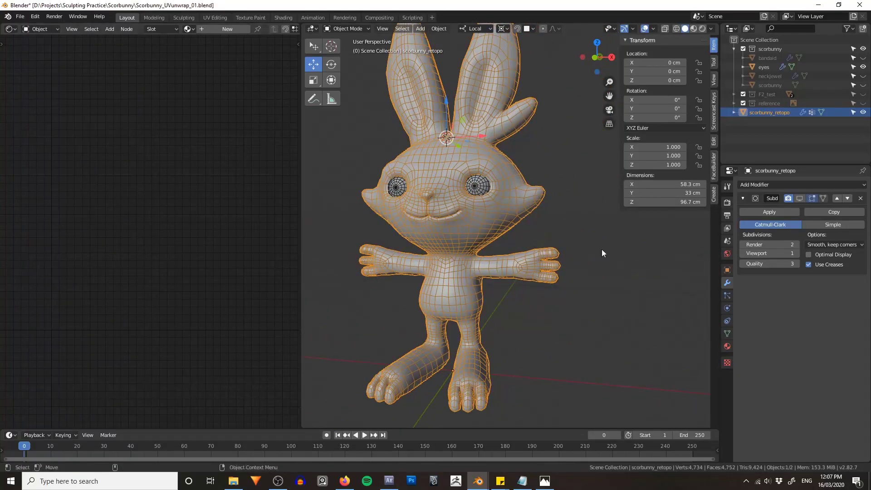
- Create a new material for the scorbunny_retopo mesh and bring its shader nodes into view
left_click(727, 347)
left_click(783, 224)
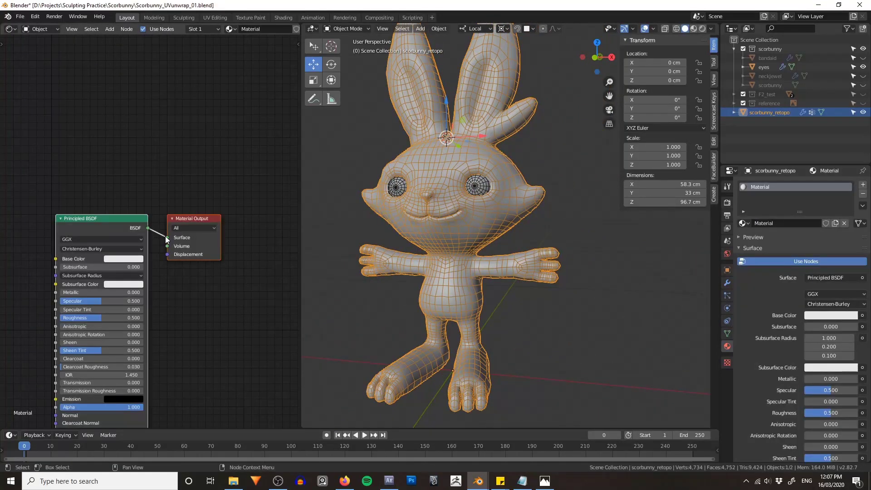
middle_click_drag(165, 237, 263, 174)
- Add a Checker Texture node and connect its Color output to the Principled BSDF's Base Color
key("shift+a")
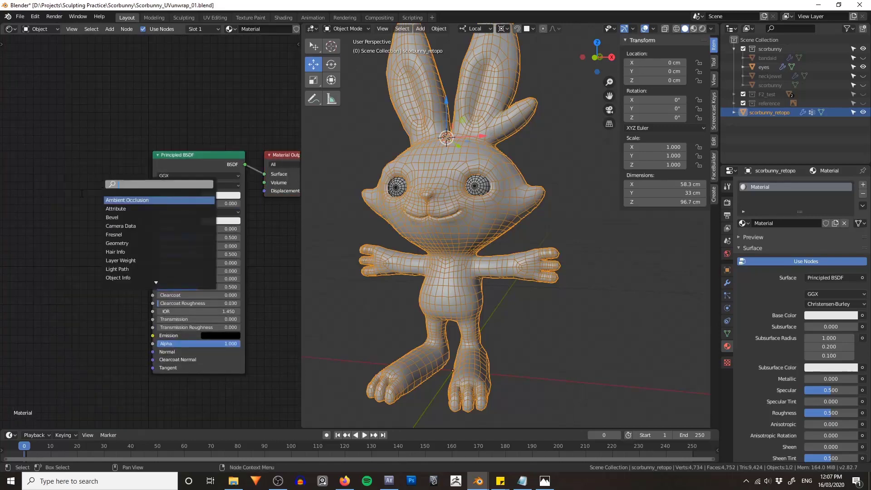
mouse_move(63, 233)
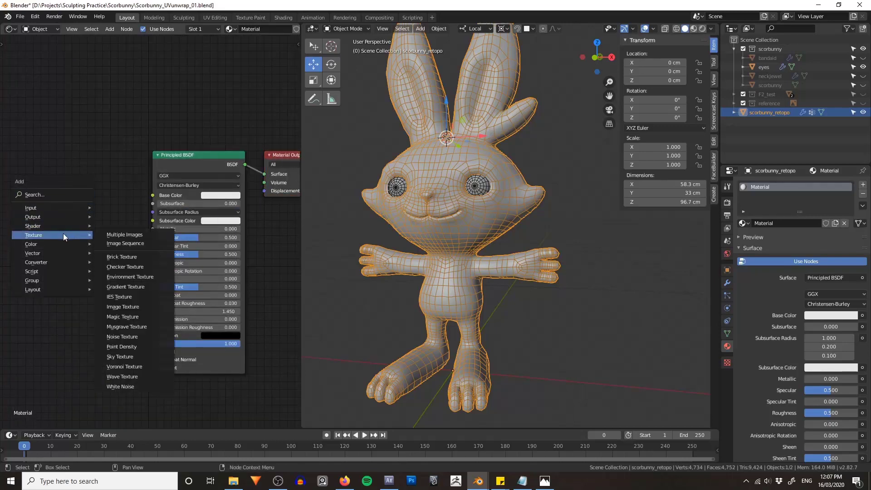
left_click(136, 266)
middle_click_drag(64, 181, 130, 188)
left_click_drag(131, 190, 219, 203)
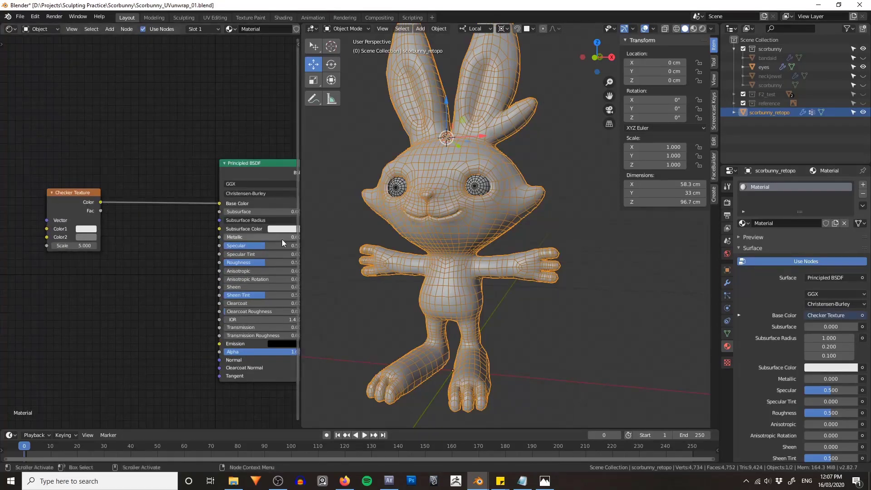
- Show the model in Material Preview shading with the viewport overlays hidden
key("z")
left_click(399, 208)
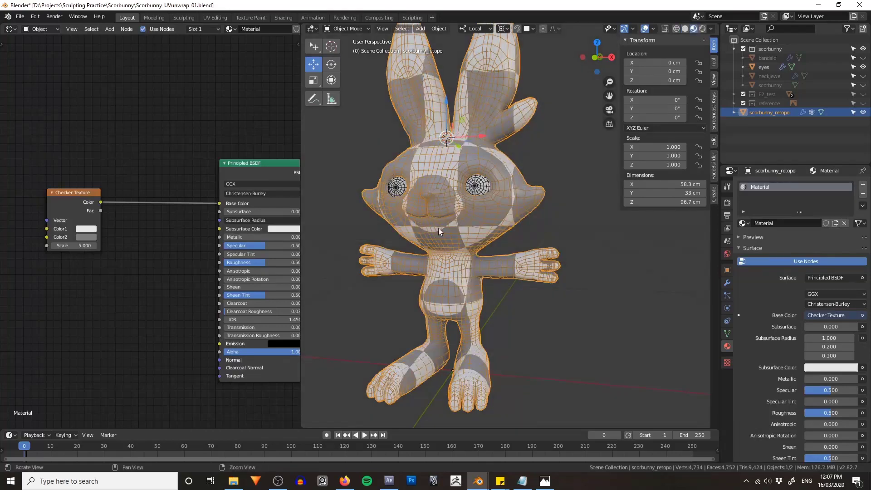
left_click_drag(439, 228, 473, 224, "alt")
key("shift+alt+z")
scroll(525, 207, "down", 1)
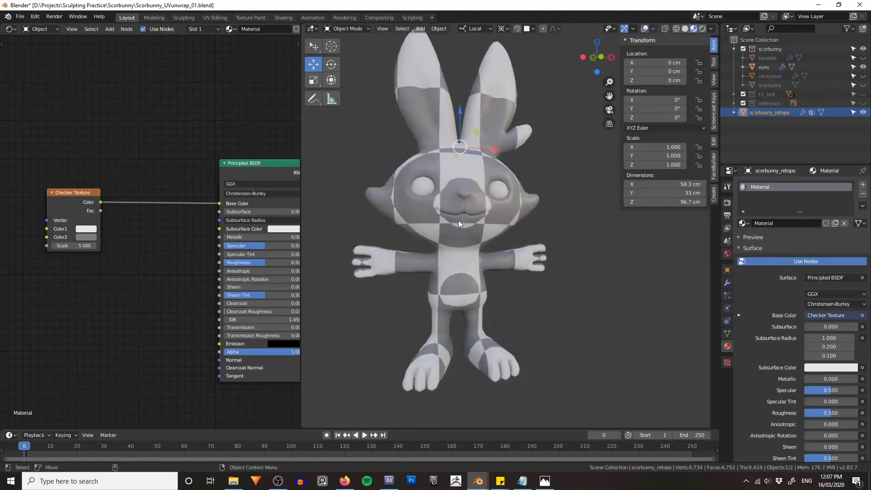
middle_click_drag(458, 219, 435, 231)
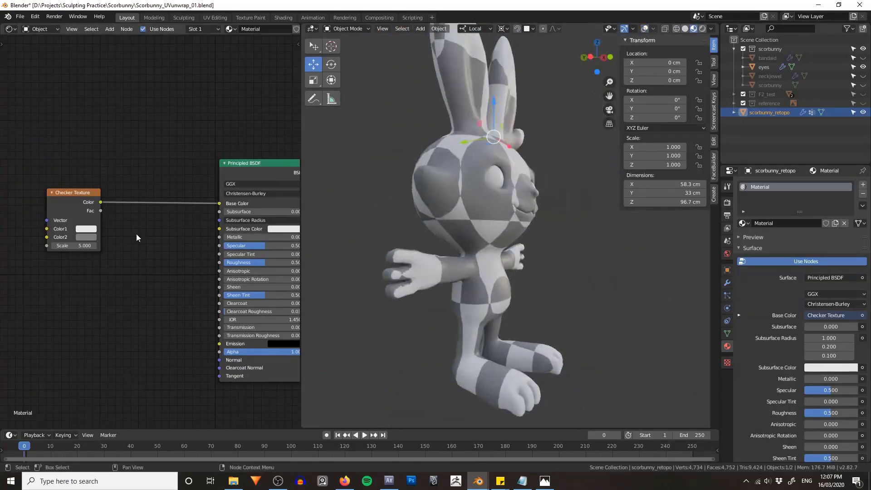
- Darken the Checker Texture's Color2 to a value of about 0.237 and set the texture scale to 17.300
left_click(81, 239)
left_click_drag(143, 165, 143, 171)
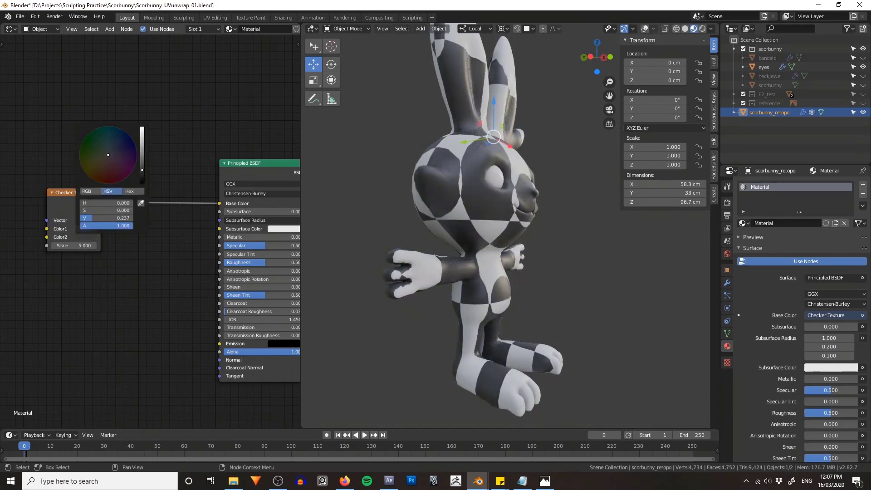
middle_click_drag(110, 164, 142, 154)
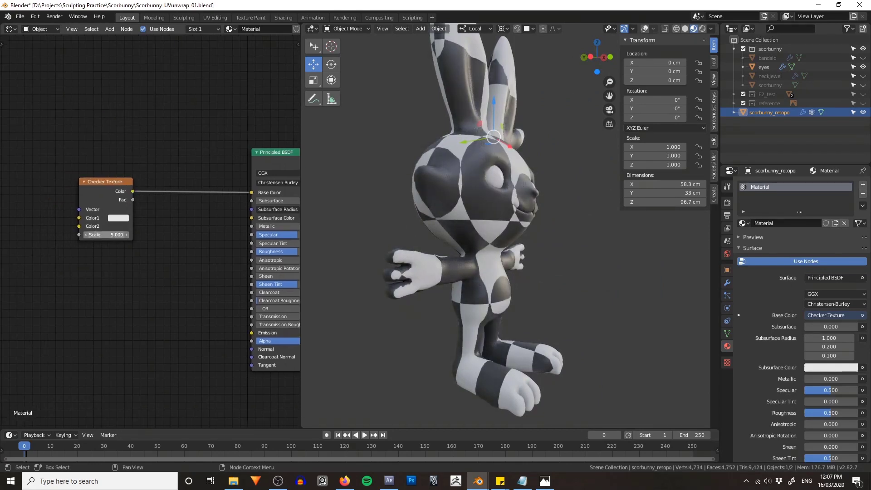
left_click_drag(107, 235, 177, 234)
mouse_move(518, 294)
middle_mouse_down()
mouse_move(560, 291)
mouse_move(520, 283)
middle_mouse_up()
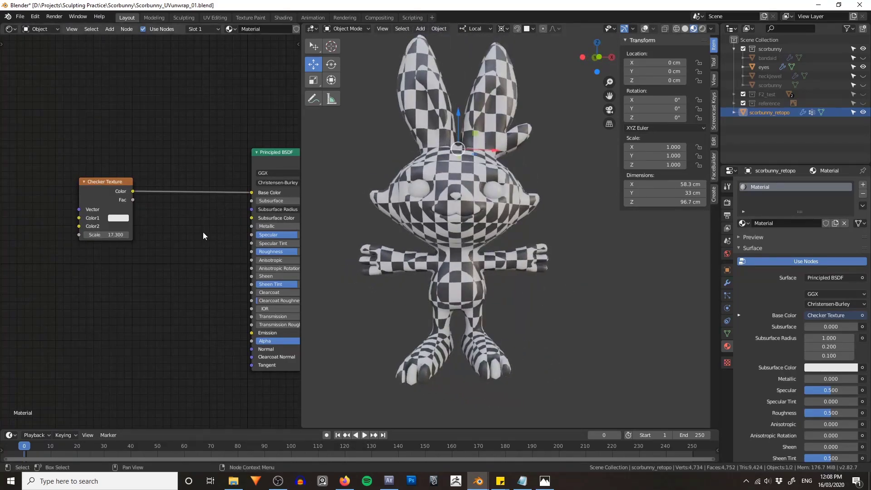
- Add Texture Coordinate and Mapping nodes to the Checker Texture and connect the UV output to the Mapping Vector
key("ctrl+t")
scroll(136, 181, "left", 4, "ctrl")
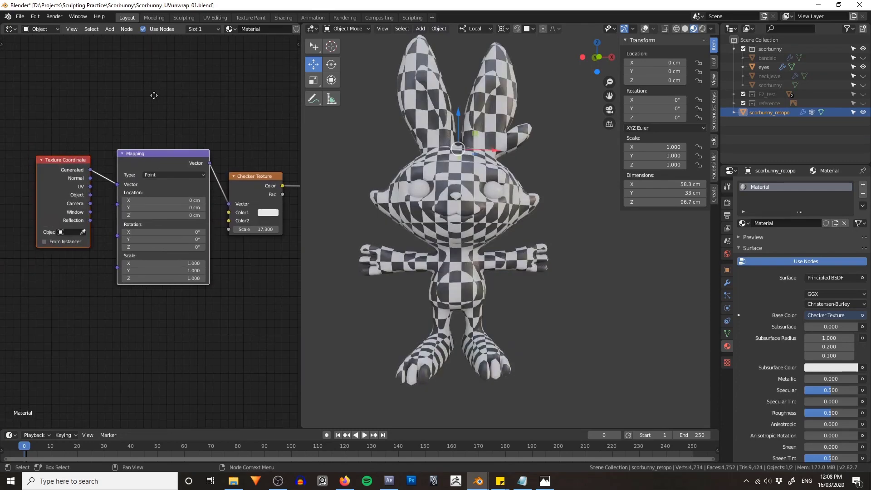
left_click_drag(145, 190, 143, 187)
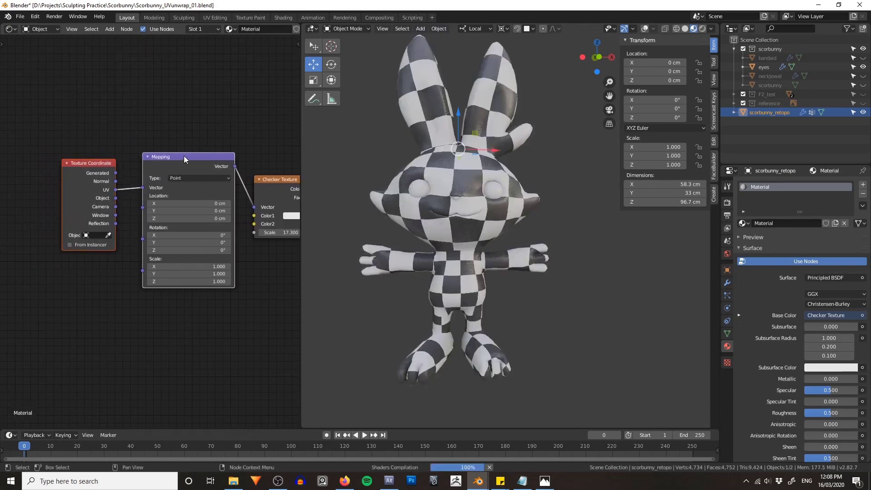
mouse_move(596, 221)
middle_mouse_down()
mouse_move(413, 228)
mouse_move(581, 222)
middle_mouse_up()
- Set the Checker Texture's scale to 26.500 and inspect the checker pattern on the model
middle_click_drag(273, 258, 120, 269)
left_click_drag(127, 243, 170, 243)
middle_click_drag(479, 309, 504, 209)
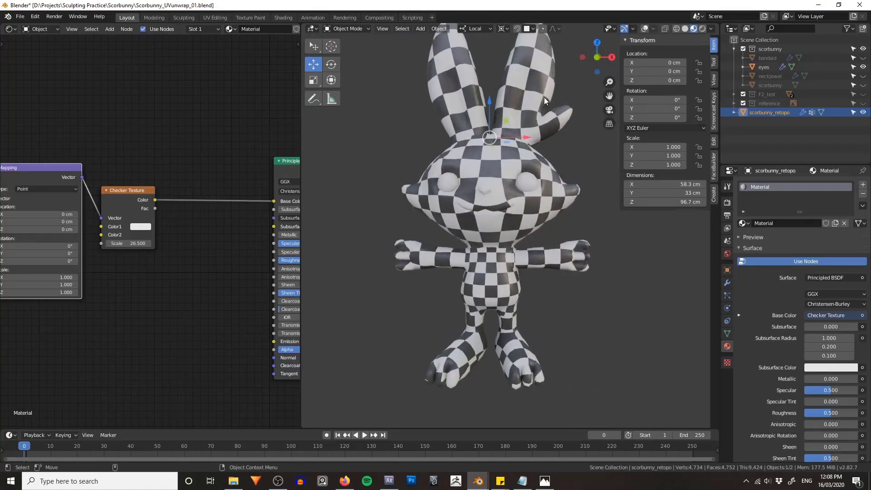
- Examine the checker pattern on the head, torso, arms and legs for uneven square sizes
middle_click_drag(561, 152, 548, 242)
scroll(549, 242, "up", 2)
middle_click_drag(508, 194, 516, 290, "shift")
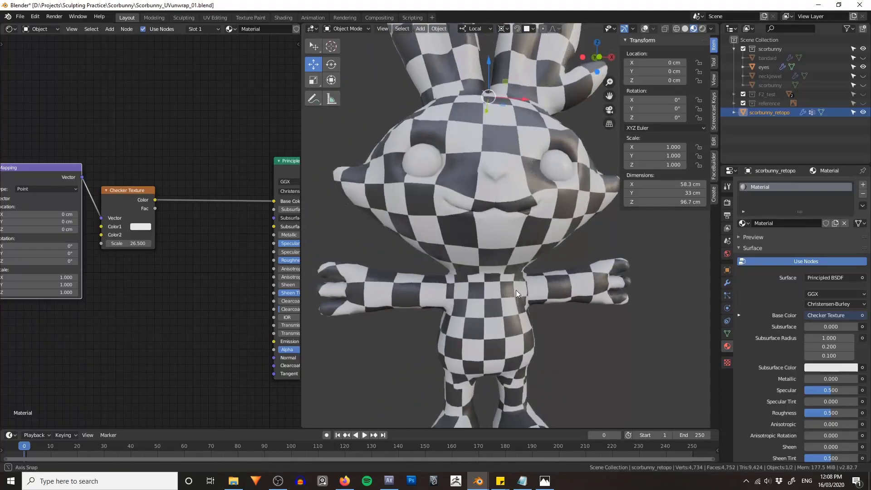
scroll(517, 249, "down", 1)
middle_click_drag(485, 240, 492, 166)
mouse_move(502, 257)
middle_mouse_down()
mouse_move(489, 254)
mouse_move(502, 238)
mouse_move(540, 263)
mouse_move(444, 246)
mouse_move(423, 202)
mouse_move(429, 184)
mouse_move(600, 266)
mouse_move(529, 245)
mouse_move(504, 266)
middle_mouse_up()
- Replace the node editor with the UV Editor, enter Edit Mode on the model, show the viewport overlays and deselect everything
left_click(11, 29)
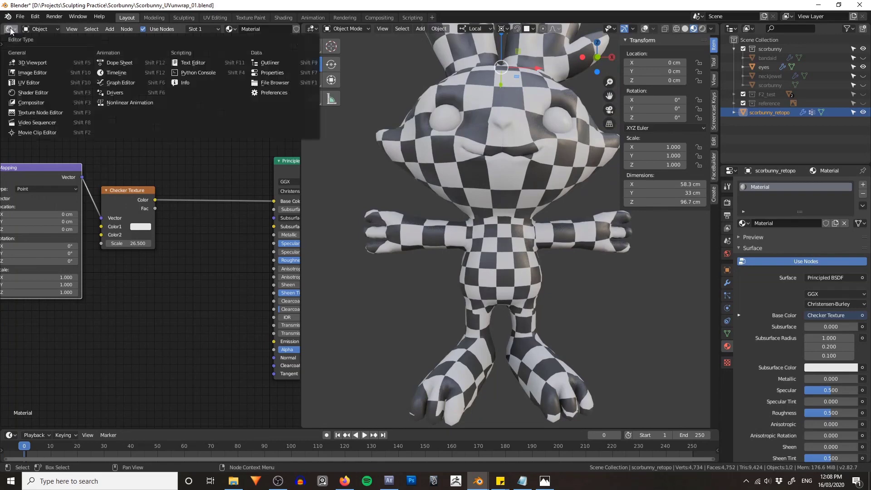
left_click(27, 83)
key("Tab")
key("z")
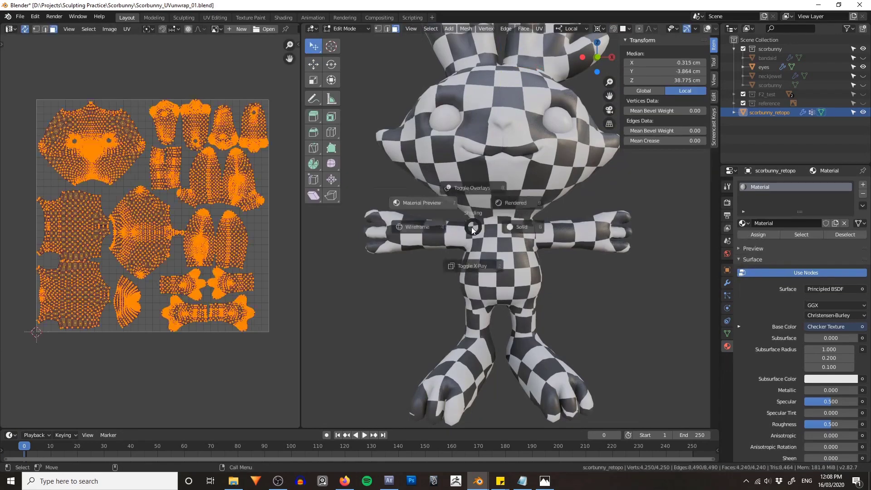
left_click(471, 191)
left_click(609, 324)
mouse_move(540, 283)
middle_mouse_down("shift")
mouse_move(517, 258)
mouse_move(542, 286)
middle_mouse_up("shift")
scroll(517, 258, "down", 1)
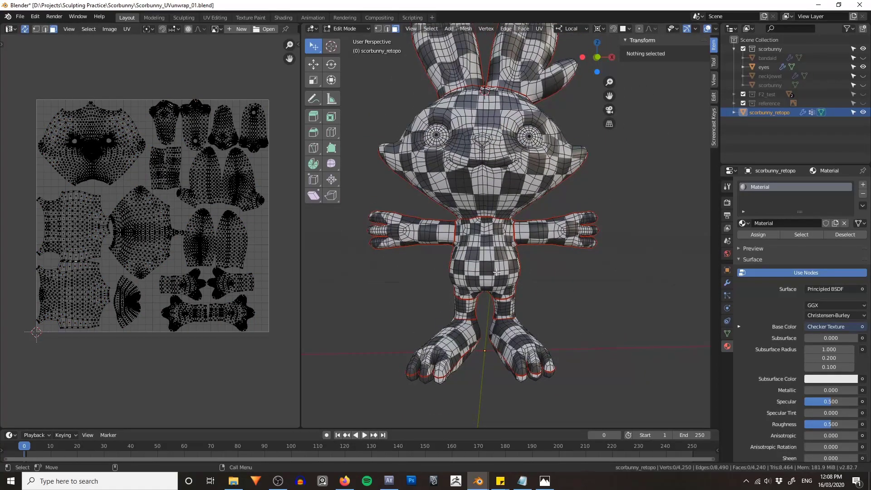
- Select the torso's front and back islands by seam, scale their UVs to about 0.65 and reposition them in the tile
key("l")
middle_click_drag(630, 279, 531, 272)
key("l")
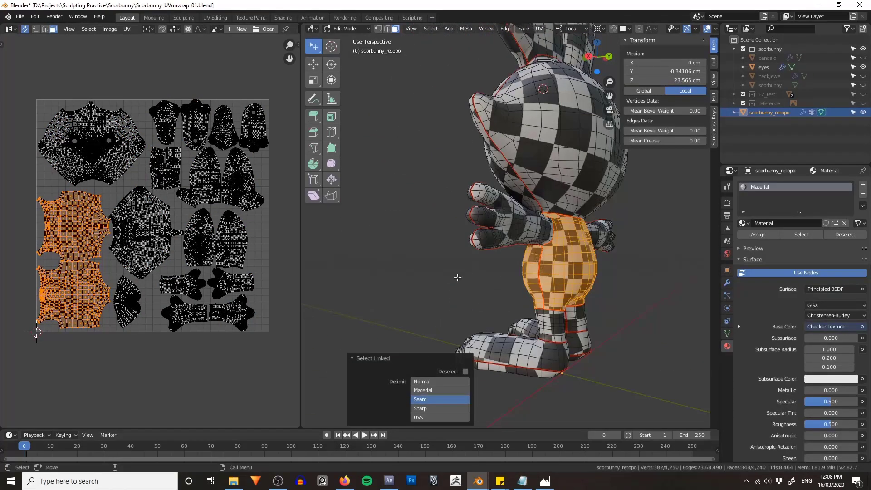
middle_click_drag(458, 278, 564, 268)
scroll(564, 268, "up", 3)
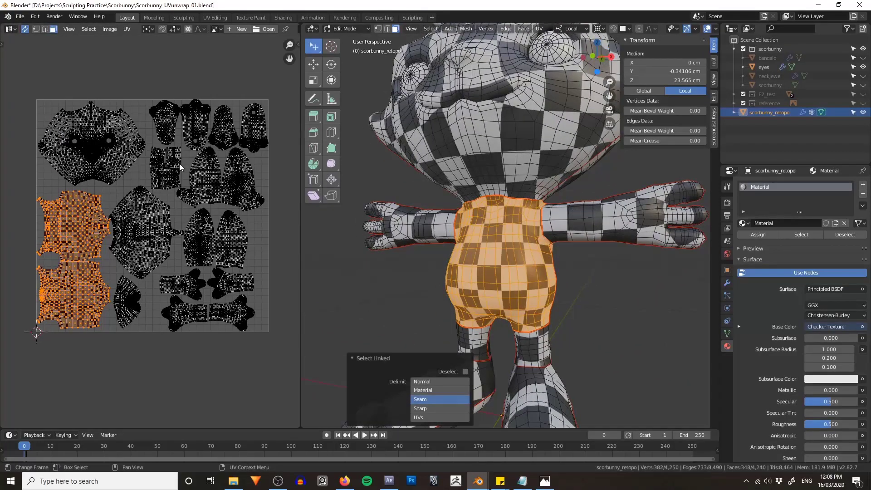
key("s")
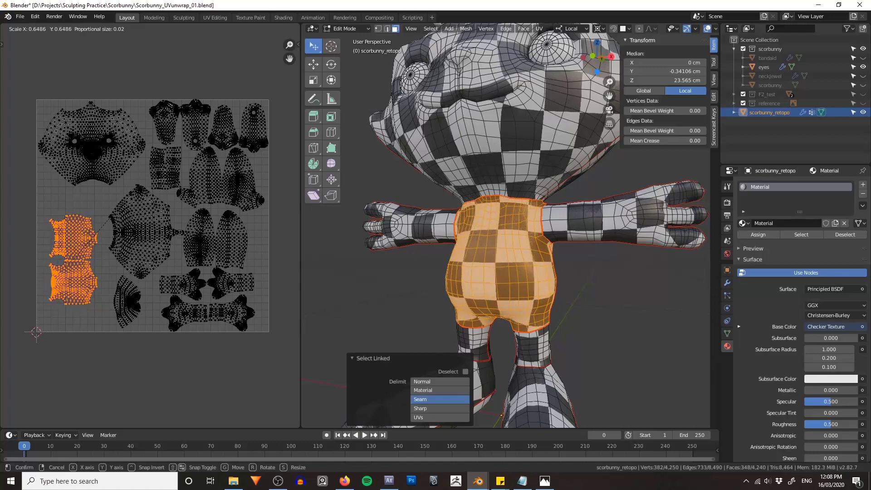
left_click(134, 190)
key("g")
left_click(126, 166)
- Select all islands of both feet by seam, scale their UVs up by about 1.22, move them slightly and deselect everything
left_click(610, 301)
middle_click_drag(546, 313, 543, 292)
key("l")
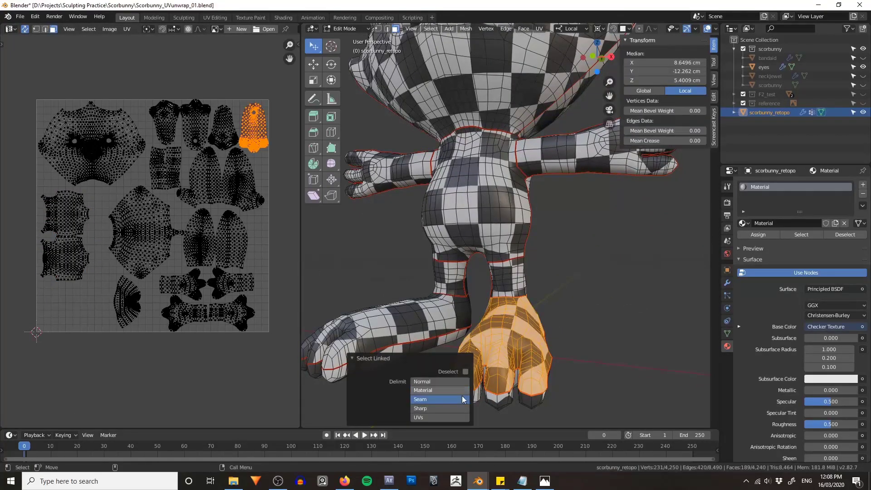
key("l")
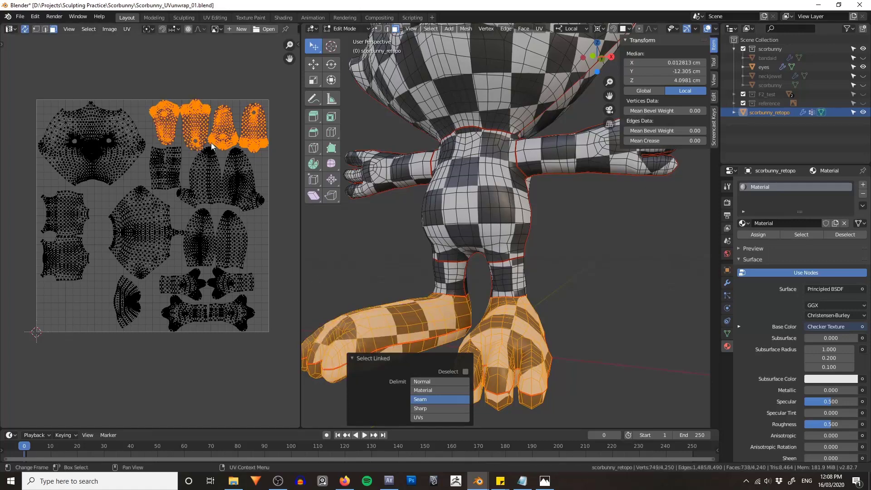
key("s")
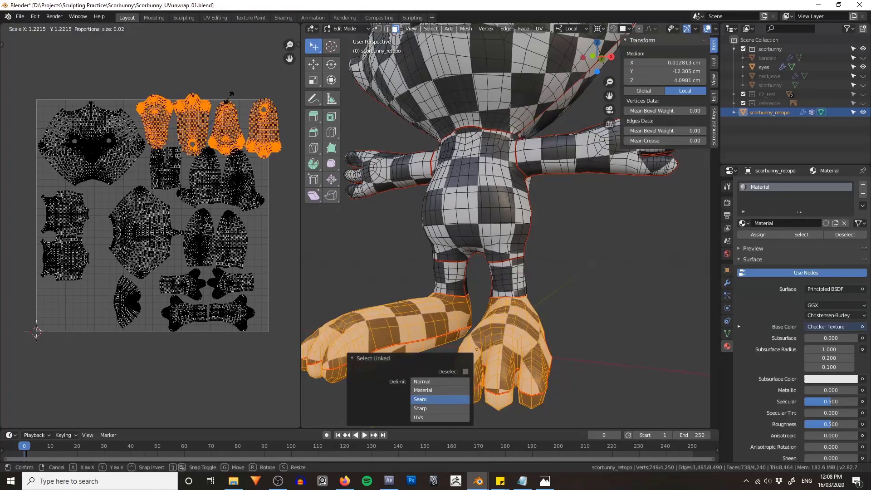
left_click(227, 90)
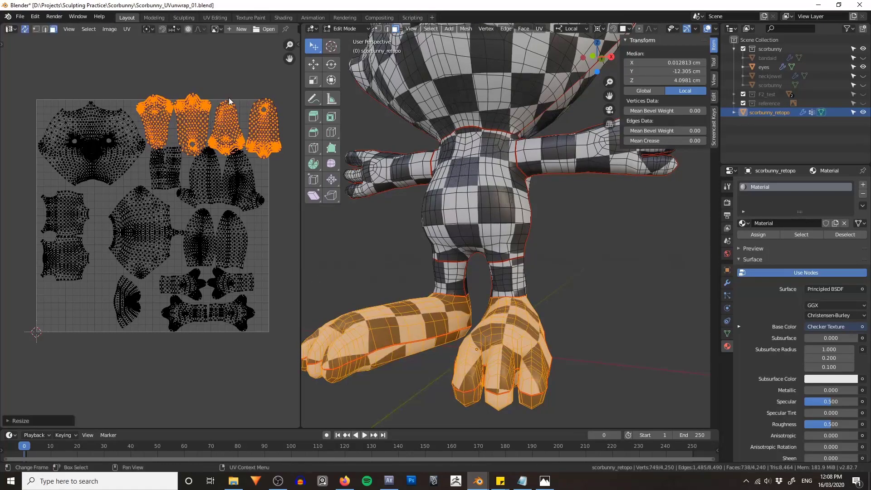
key("g")
left_click(226, 87)
key("alt+a")
- Select the face island by seam, examine its UV layout up close and save the file
middle_click_drag(72, 72, 113, 89)
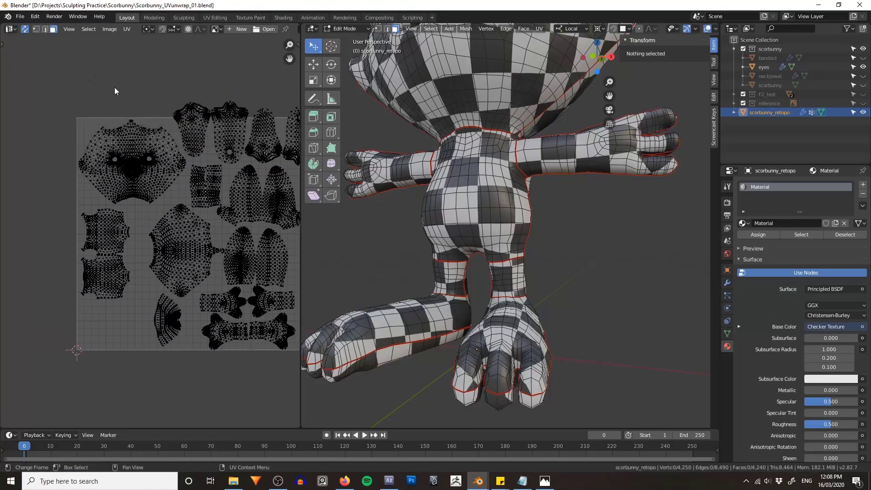
middle_click_drag(569, 217, 699, 213)
scroll(488, 251, "up", 1)
middle_click_drag(487, 276, 488, 252)
key("l")
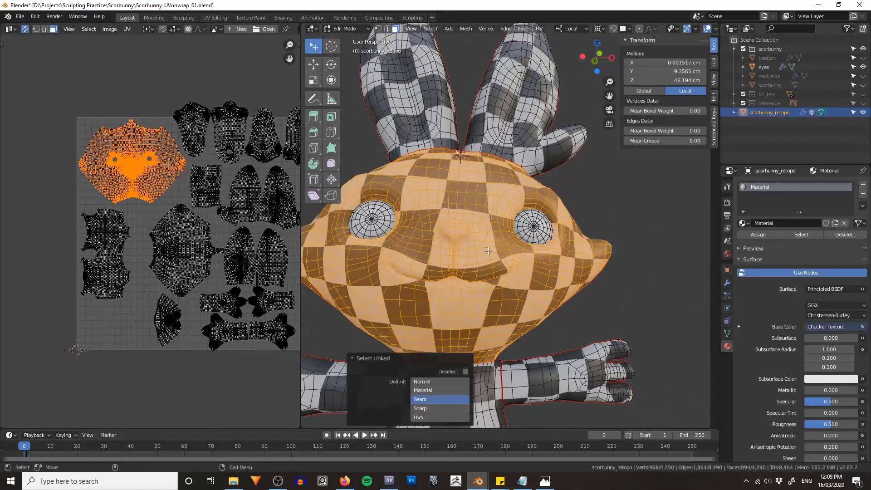
scroll(168, 134, "up", 3)
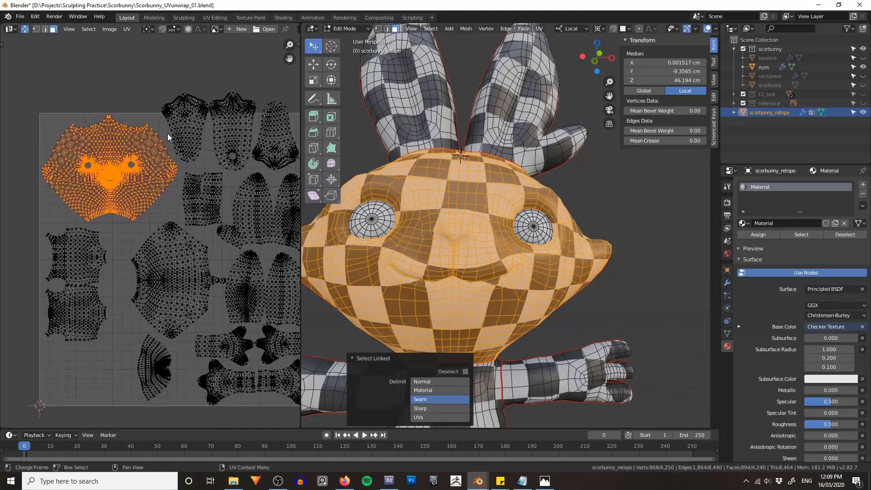
scroll(157, 133, "up", 1)
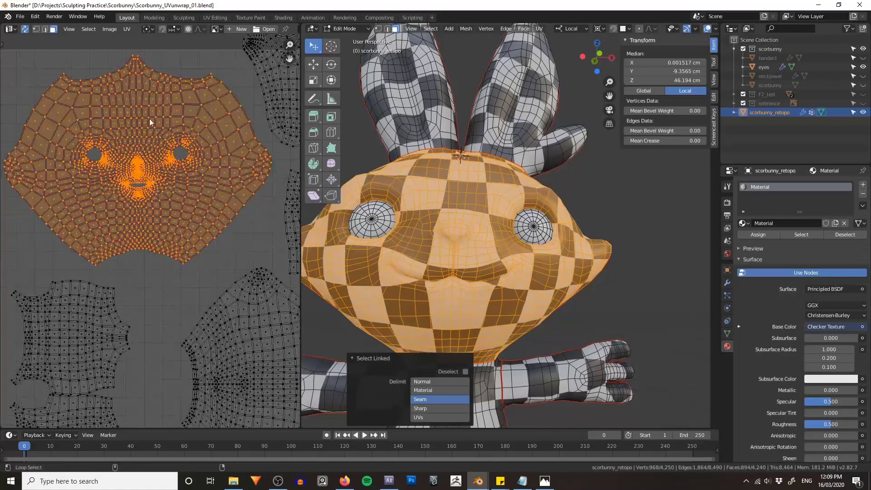
scroll(168, 158, "up", 1)
scroll(164, 204, "up", 1)
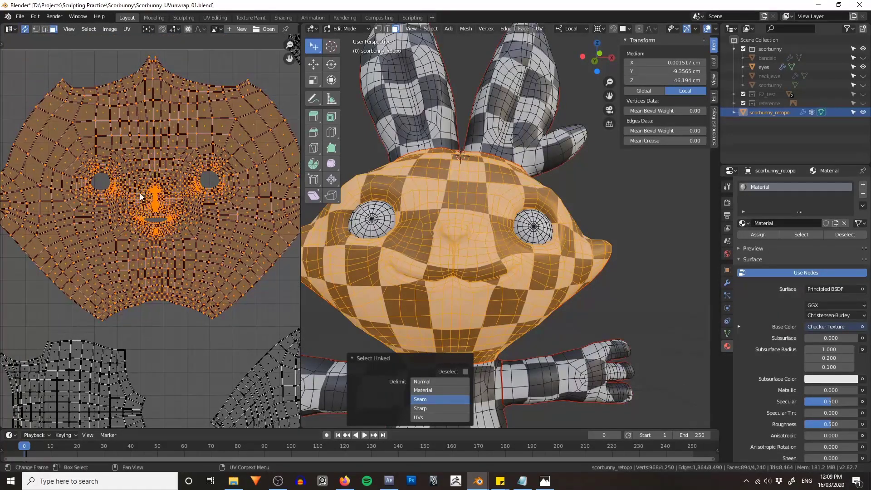
scroll(143, 199, "down", 1)
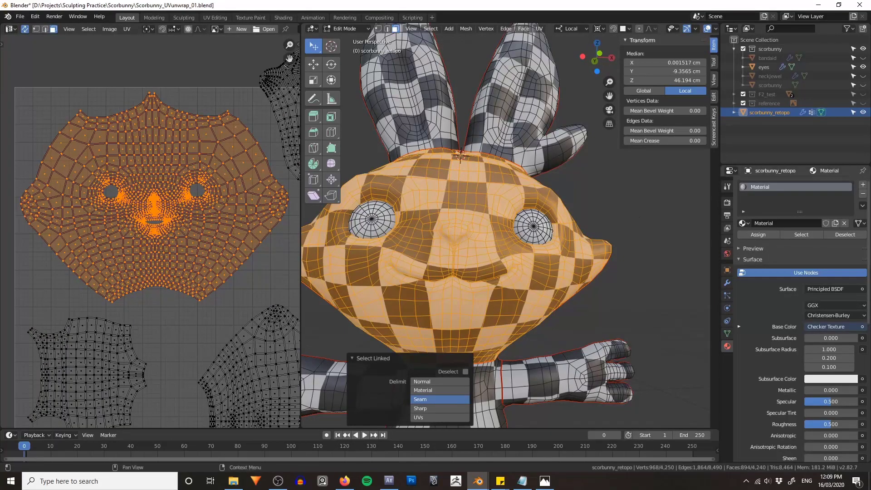
key("ctrl+s")
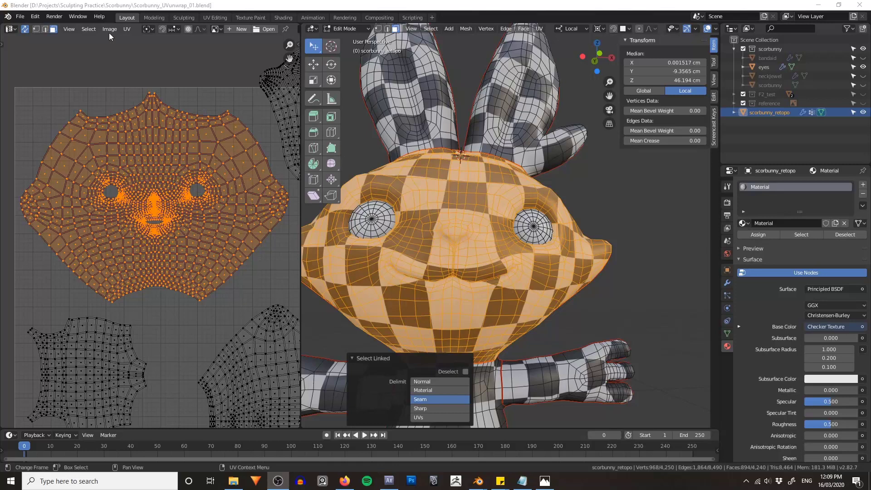
- Apply Minimize Stretch to the face island's UVs
left_click(128, 30)
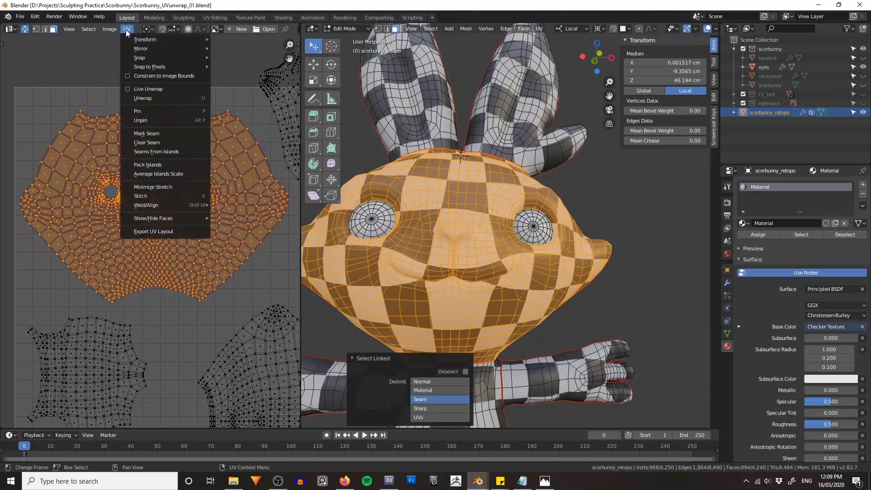
left_click(167, 187)
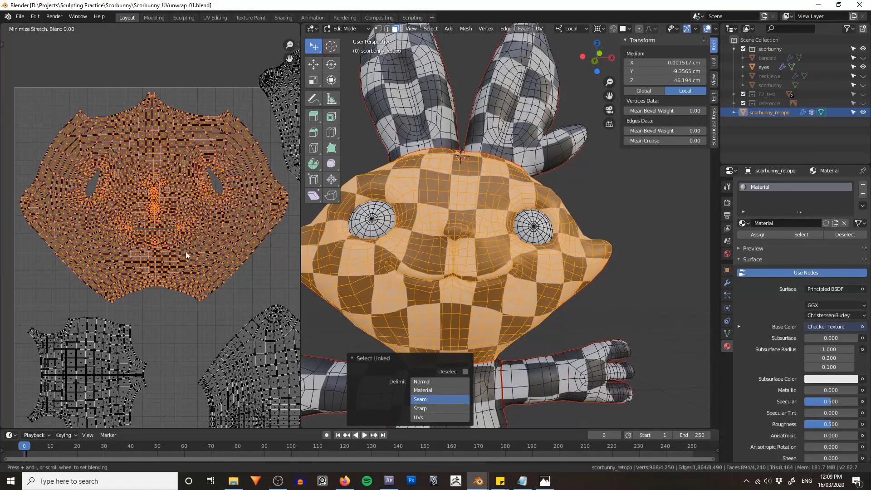
left_click(88, 249)
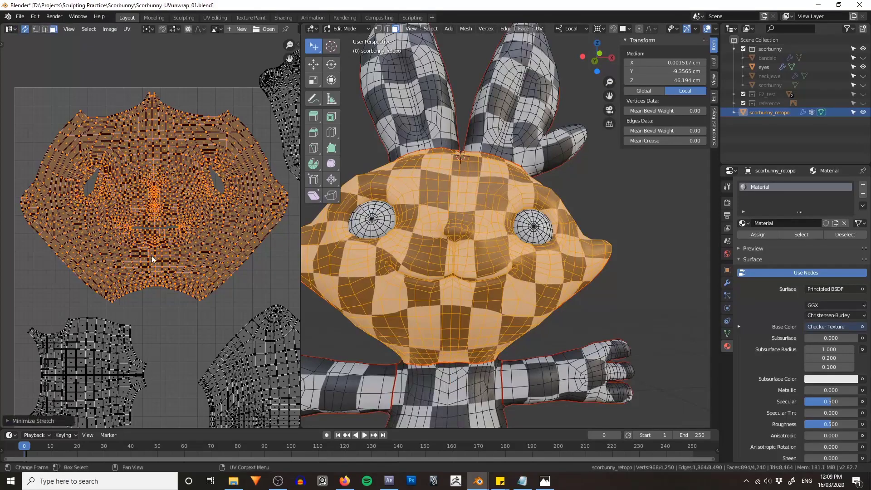
- Deselect the mesh and examine the checker pattern on the relaxed face
middle_click_drag(409, 226, 442, 227)
left_click(626, 198)
scroll(626, 198, "up", 3)
mouse_move(626, 198)
middle_mouse_down()
mouse_move(599, 198)
mouse_move(622, 198)
middle_mouse_up()
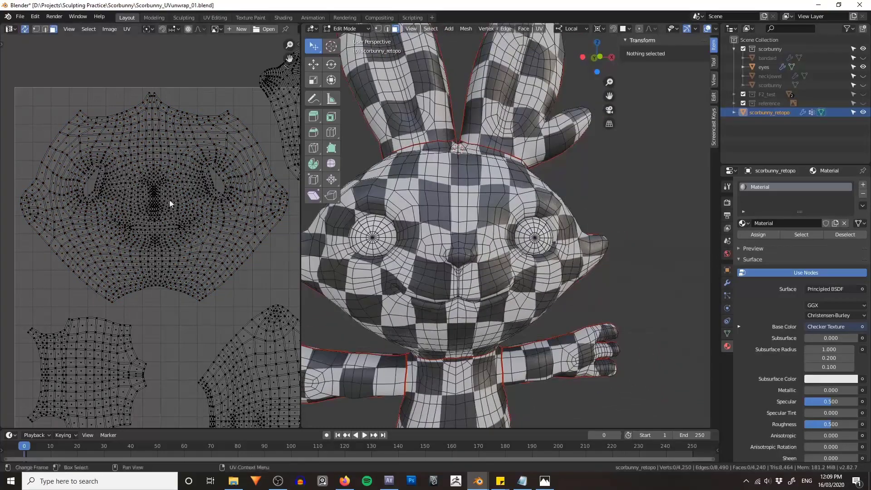
scroll(181, 199, "up", 3)
scroll(185, 193, "up", 2)
- Return to Object Mode, hide the viewport overlays and examine the checker pattern across the whole model
key("Tab")
key("z")
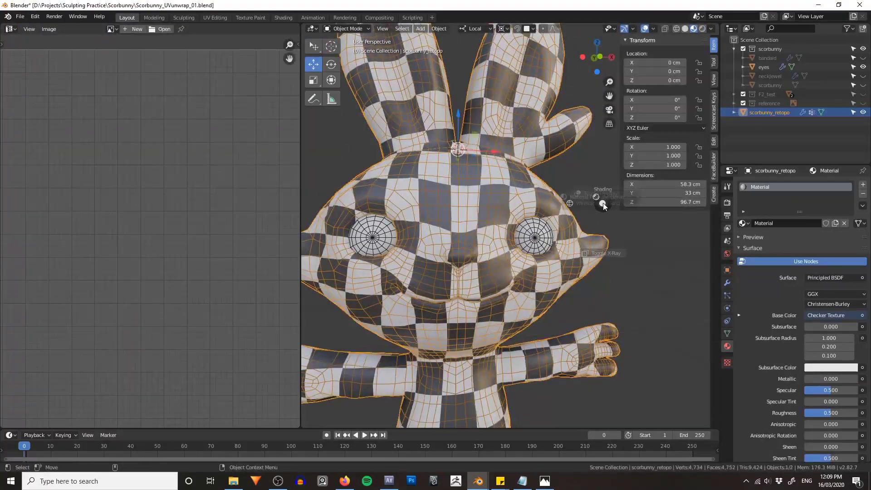
left_click(602, 159)
scroll(612, 241, "down", 4)
mouse_move(611, 250)
middle_mouse_down()
mouse_move(414, 242)
mouse_move(514, 222)
mouse_move(505, 221)
mouse_move(329, 226)
mouse_move(491, 223)
mouse_move(522, 185)
mouse_move(633, 191)
mouse_move(680, 225)
mouse_move(554, 247)
mouse_move(569, 246)
mouse_move(561, 234)
middle_mouse_up()
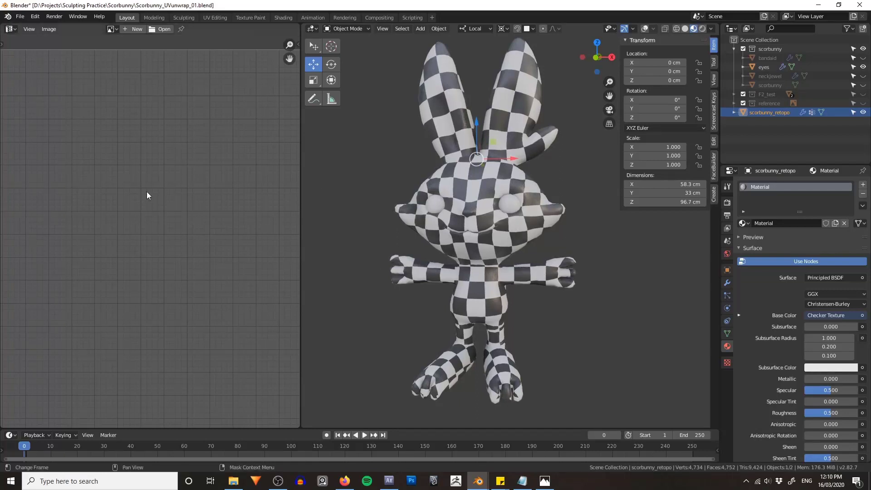
scroll(407, 195, "down", 1)
scroll(524, 203, "up", 1)
middle_click_drag(485, 190, 490, 191, "shift")
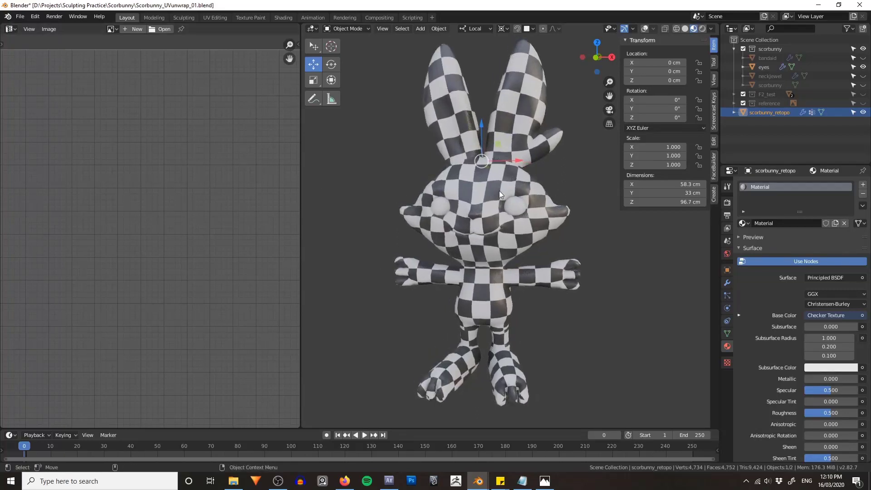
- Switch to the Photos app to view the front.png reference image of Scorbunny
left_click(545, 481)
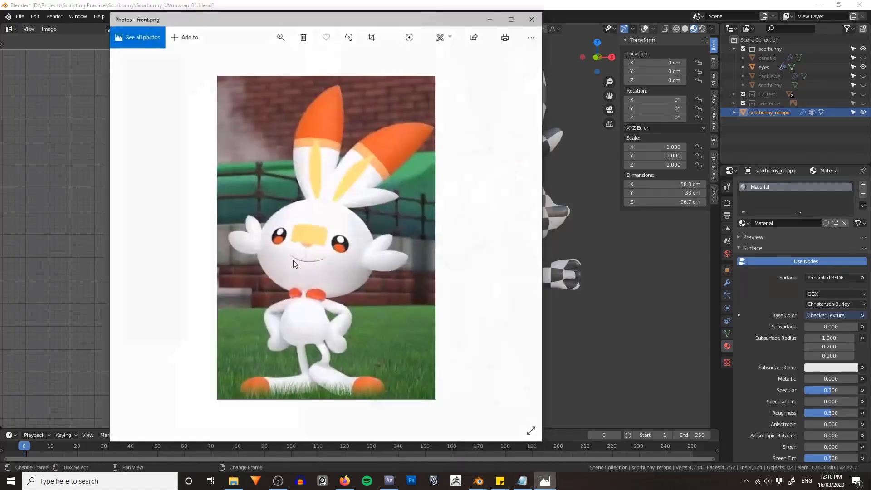